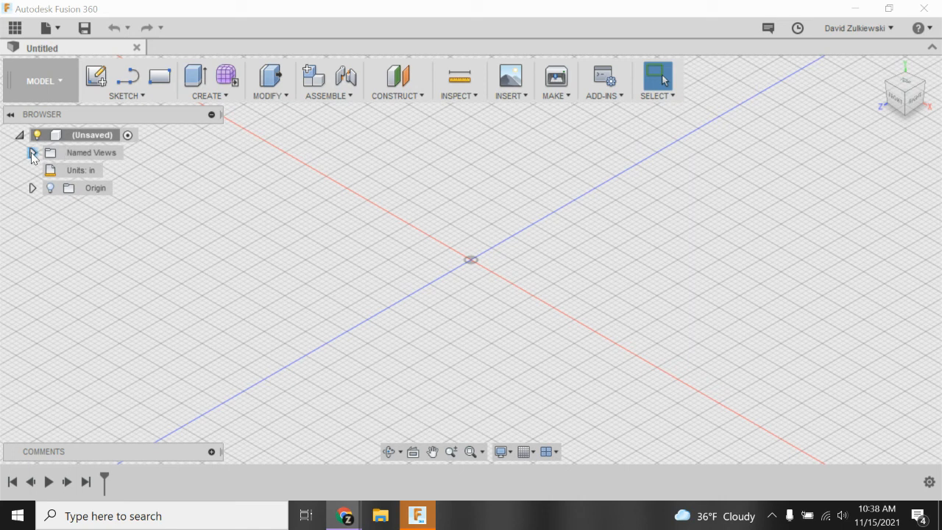
Change the document's active units to millimeters
{"action": "left_click", "coordinate": [111, 170]}
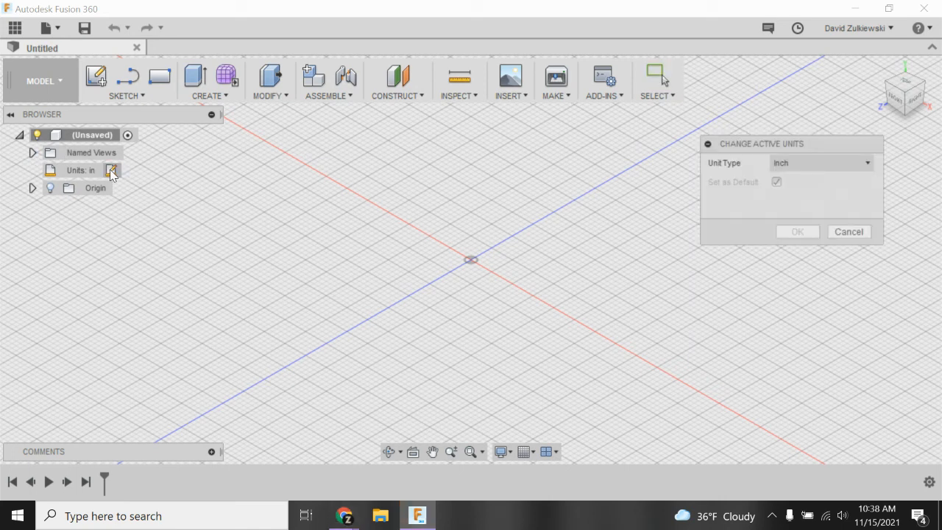
{"action": "left_click", "coordinate": [821, 165]}
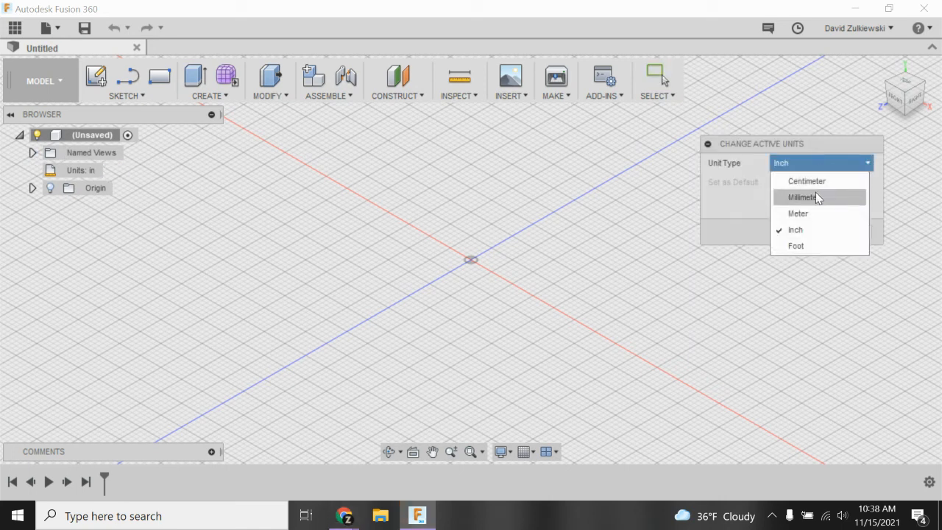
{"action": "left_click", "coordinate": [816, 196]}
{"action": "left_click", "coordinate": [788, 231]}
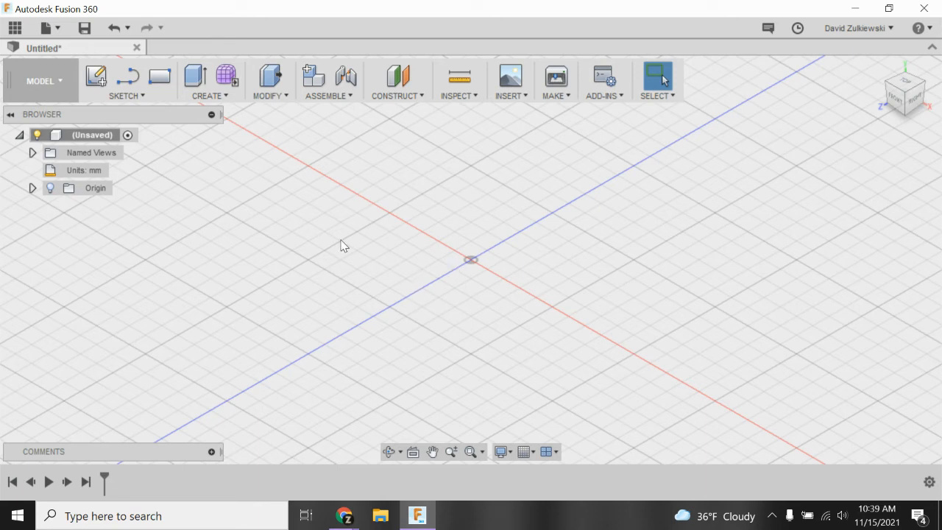
On the horizontal top plane, sketch a center rectangle about the origin, 80 mm wide and 40 mm high
{"action": "left_click", "coordinate": [96, 75]}
{"action": "left_click", "coordinate": [474, 297]}
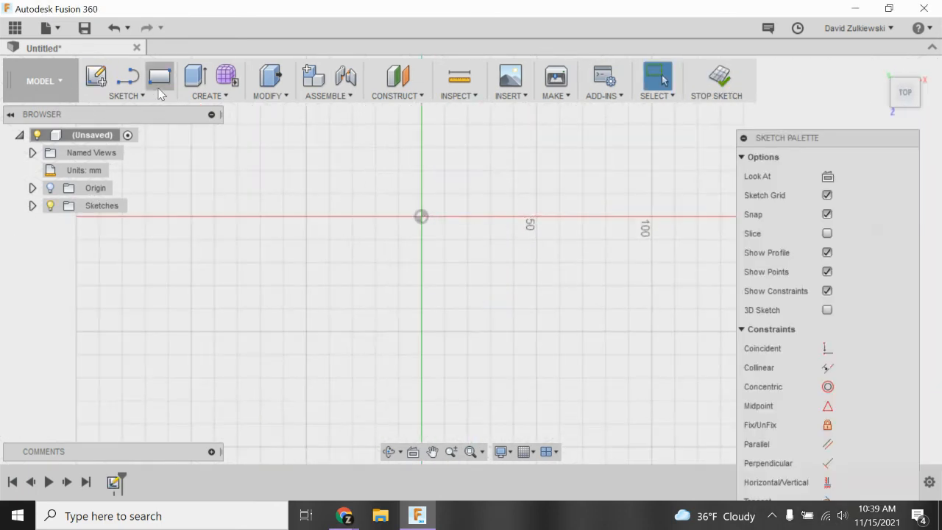
{"action": "left_click", "coordinate": [127, 96]}
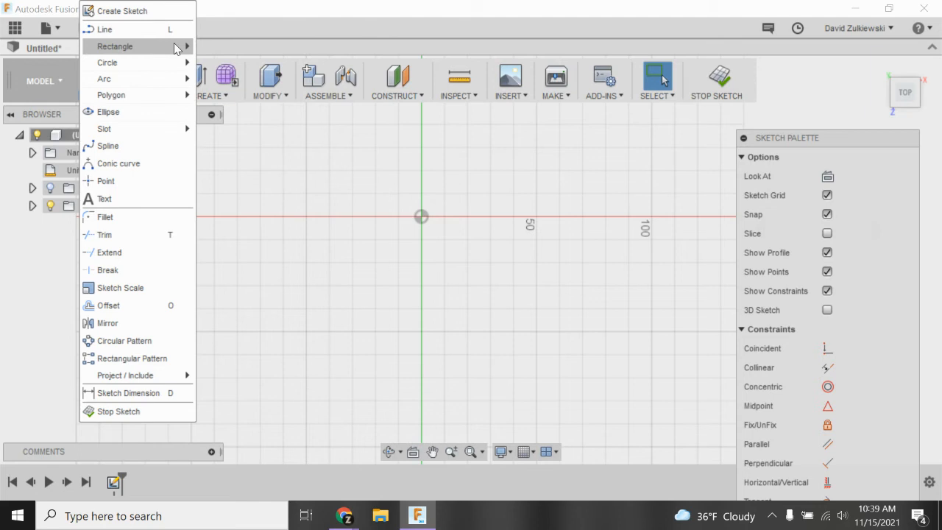
{"action": "mouse_move", "coordinate": [180, 47]}
{"action": "left_click", "coordinate": [230, 85]}
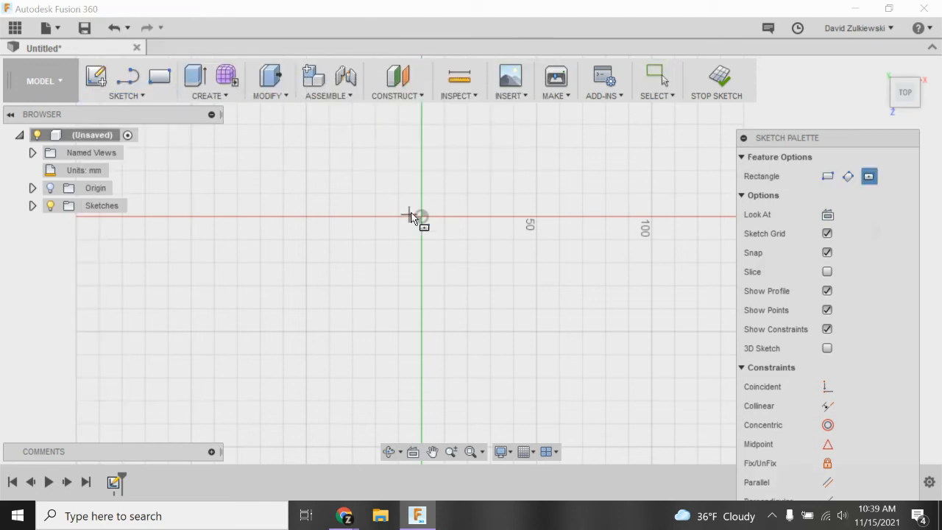
{"action": "left_click", "coordinate": [421, 216]}
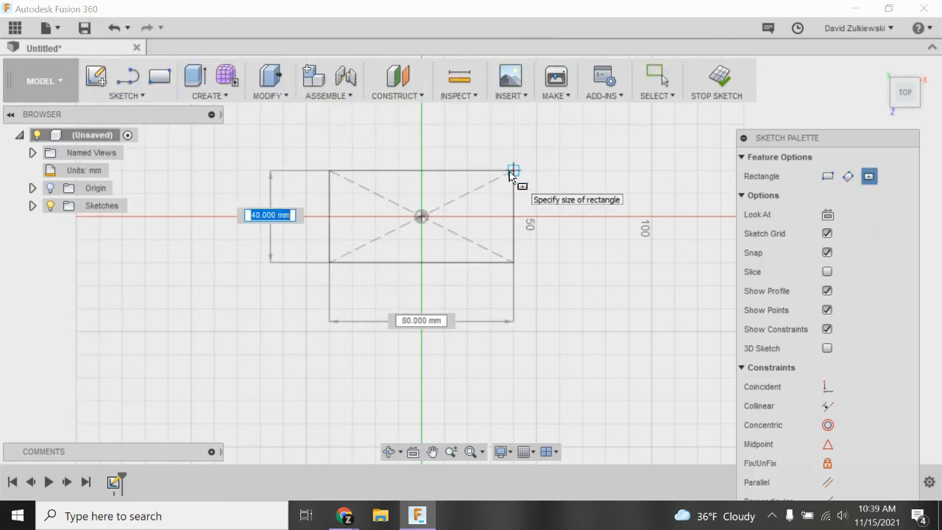
{"action": "type", "text": "40"}
{"action": "key", "text": "Tab"}
{"action": "type", "text": "8"}
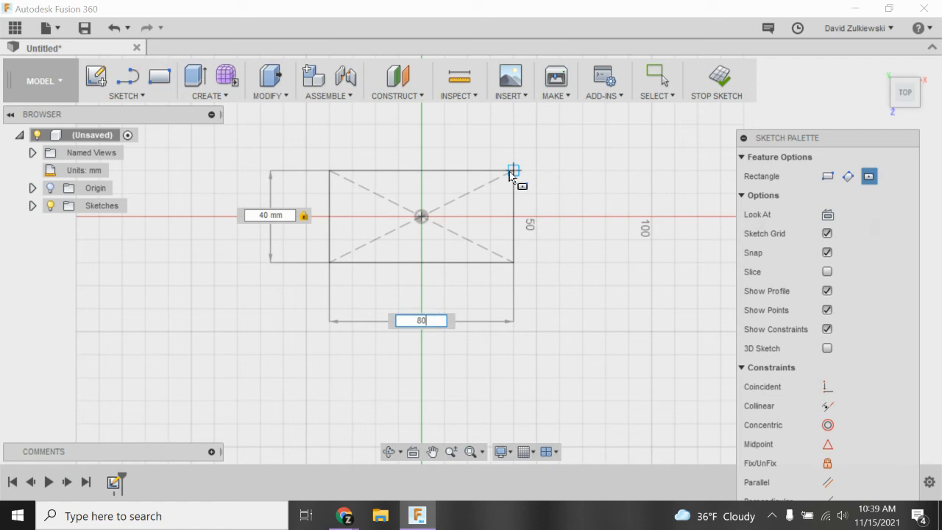
{"action": "key", "text": "Return"}
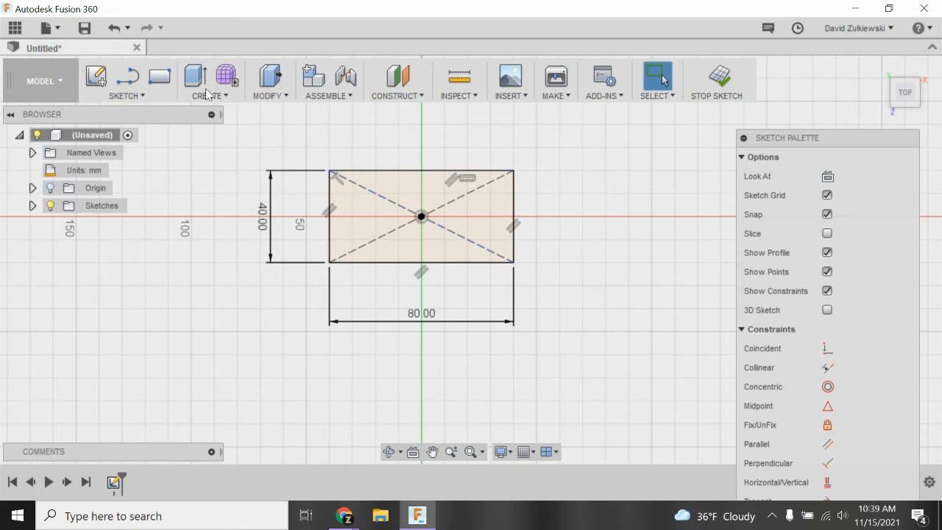
Round the rectangle's upper-left corner with a 5 mm radius sketch fillet
{"action": "left_click", "coordinate": [156, 98]}
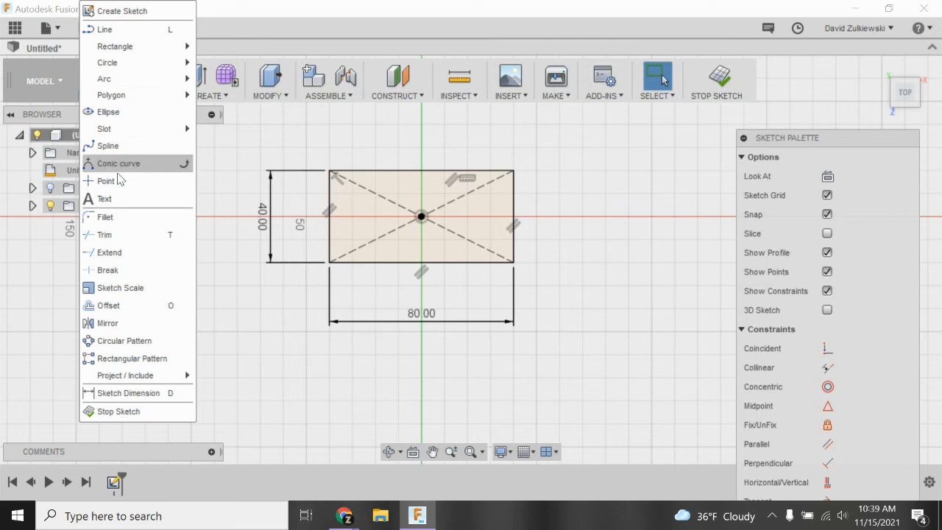
{"action": "left_click", "coordinate": [104, 218]}
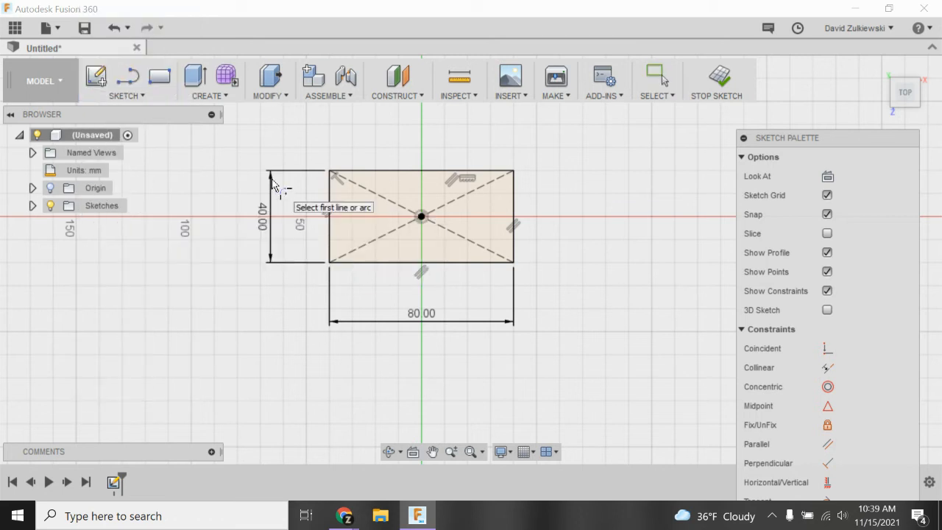
{"action": "left_click", "coordinate": [333, 176]}
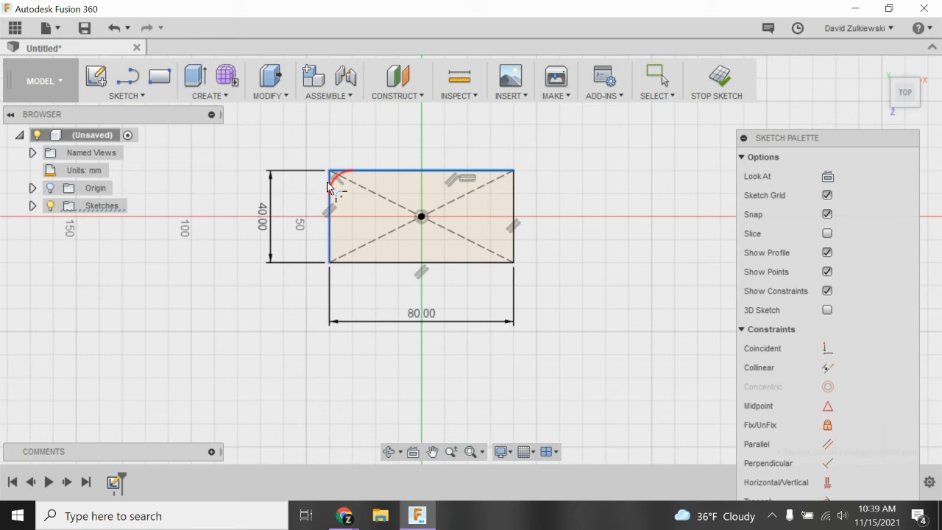
{"action": "left_click", "coordinate": [340, 261]}
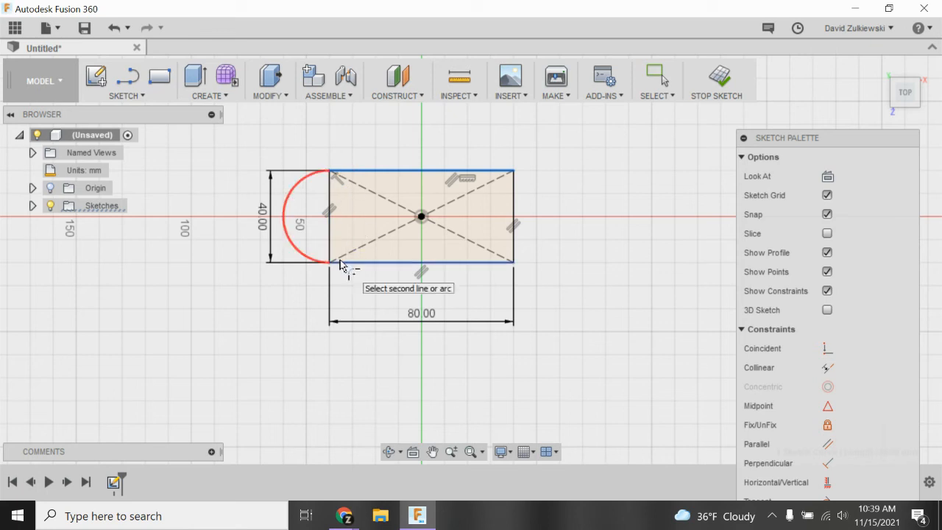
{"action": "left_click", "coordinate": [330, 182]}
{"action": "type", "text": "5"}
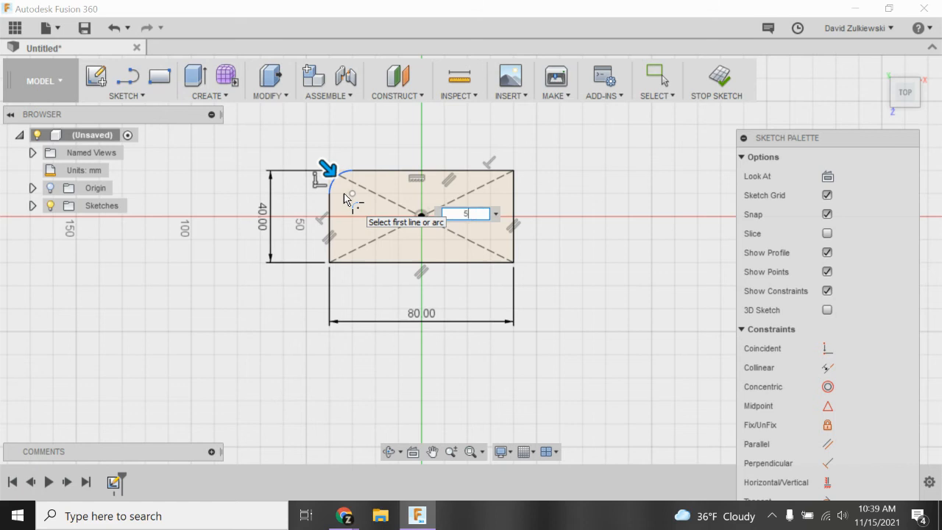
{"action": "key", "text": "Return"}
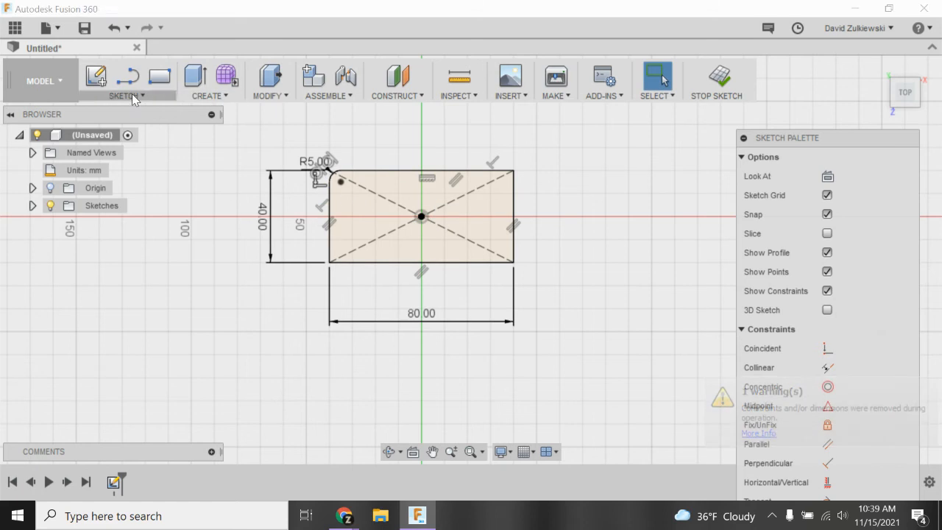
Round the rectangle's lower-left corner with a 5 mm radius sketch fillet
{"action": "left_click", "coordinate": [130, 95]}
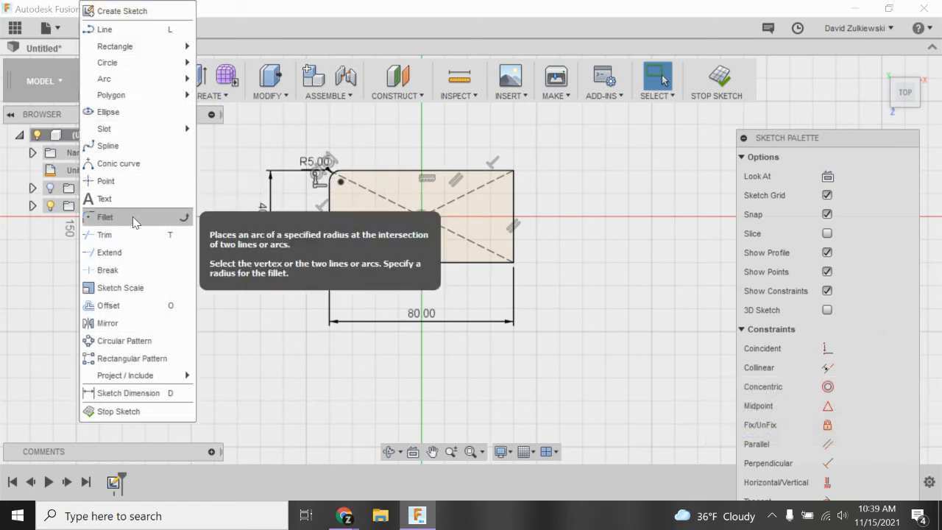
{"action": "left_click", "coordinate": [134, 221]}
{"action": "left_click", "coordinate": [336, 265]}
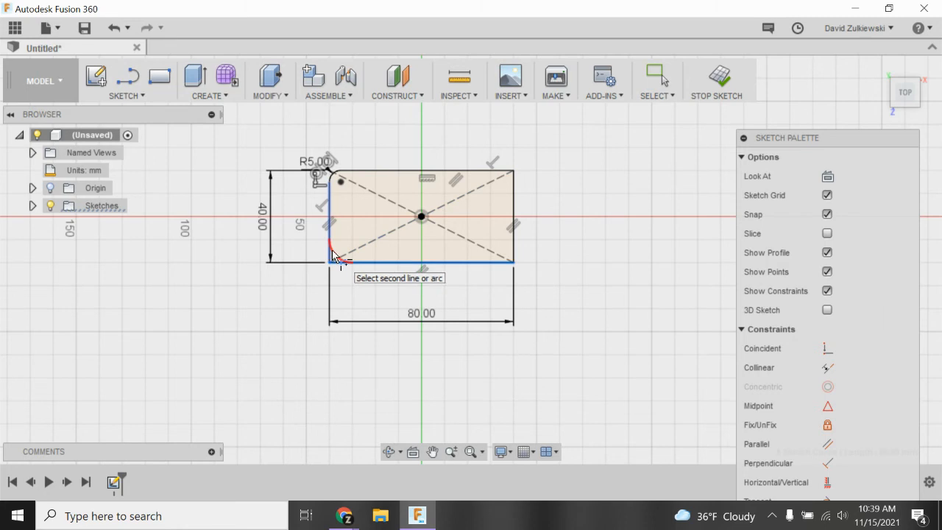
{"action": "left_click", "coordinate": [332, 254]}
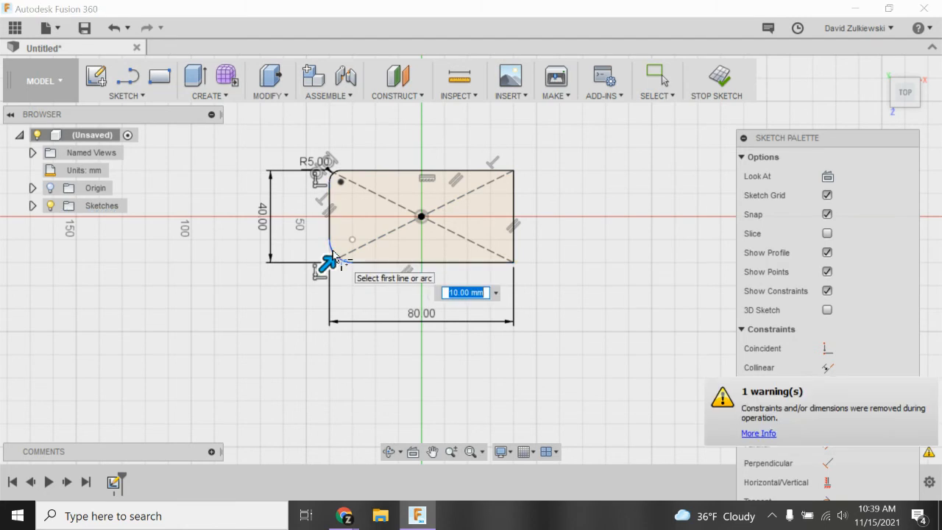
{"action": "type", "text": "5"}
{"action": "key", "text": "Return"}
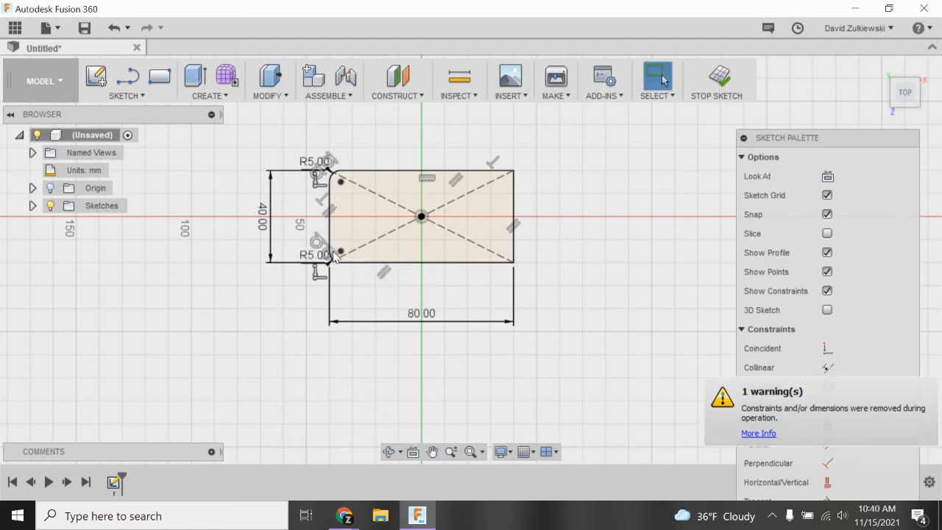
Round the rectangle's upper-right corner with a 5 mm radius sketch fillet
{"action": "left_click", "coordinate": [126, 96]}
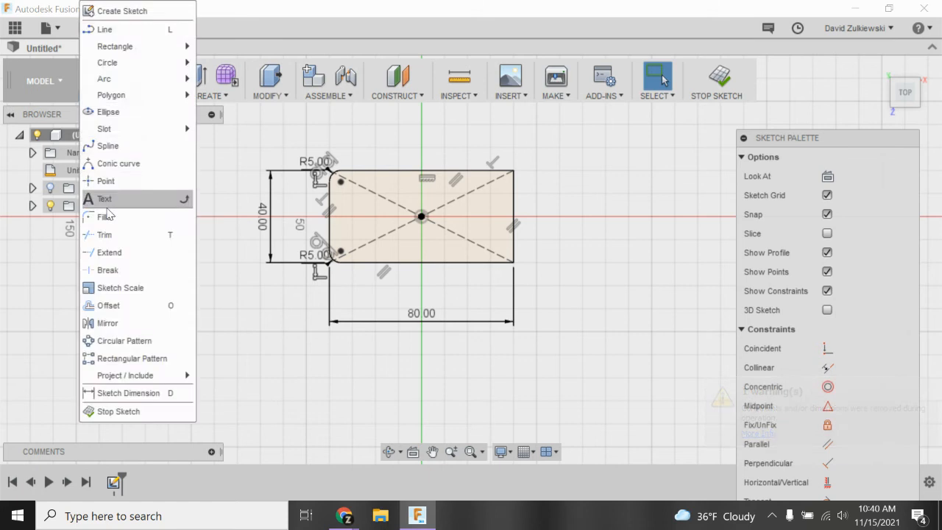
{"action": "left_click", "coordinate": [111, 217]}
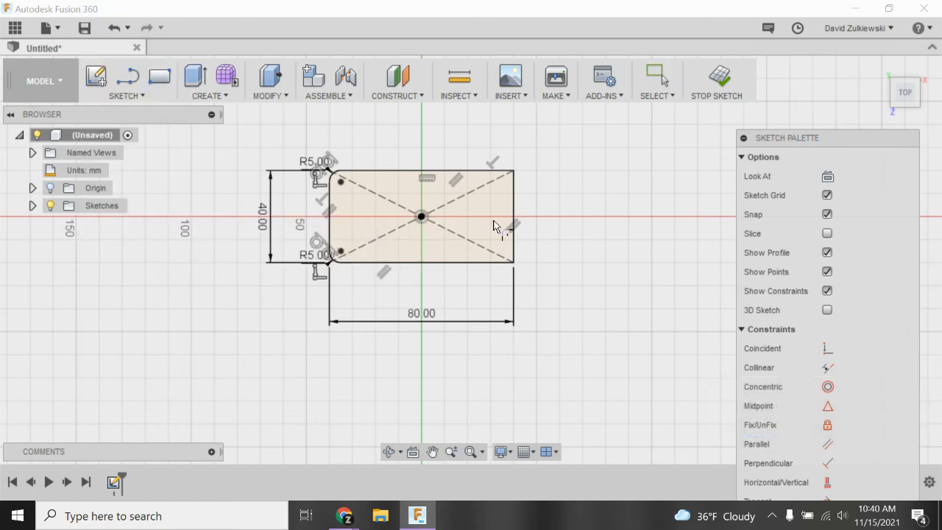
{"action": "left_click", "coordinate": [502, 172]}
{"action": "left_click", "coordinate": [513, 186]}
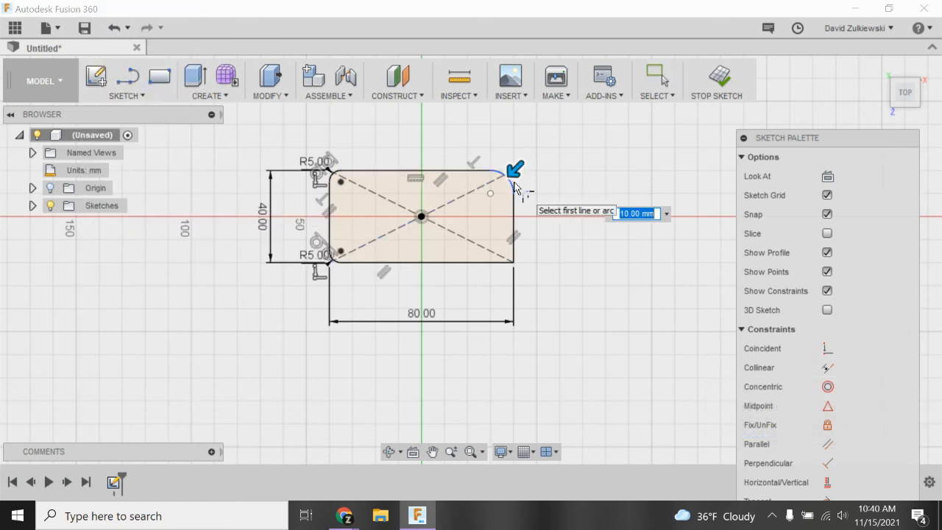
{"action": "type", "text": "5"}
{"action": "key", "text": "Return"}
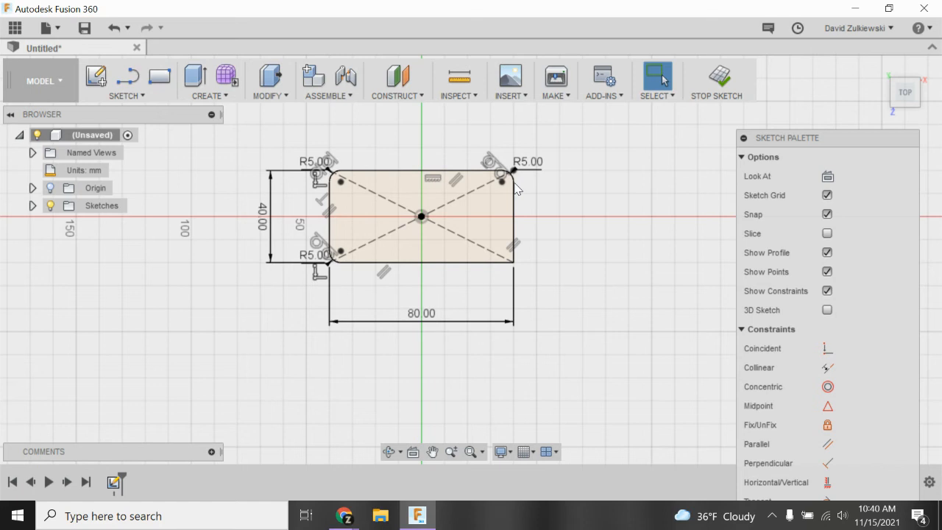
Round the rectangle's lower-right corner with a 5 mm radius sketch fillet and finish the sketch
{"action": "left_click", "coordinate": [126, 96]}
{"action": "left_click", "coordinate": [134, 218]}
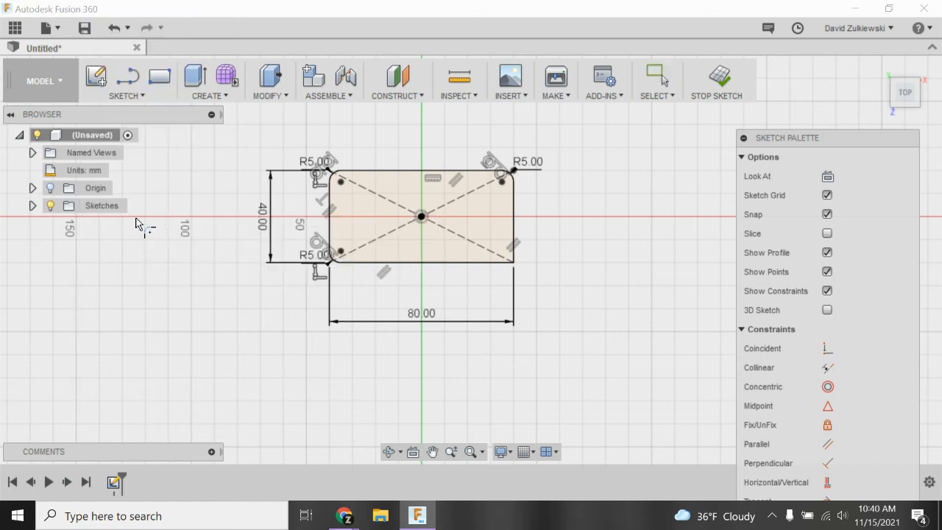
{"action": "left_click", "coordinate": [497, 262]}
{"action": "left_click", "coordinate": [514, 255]}
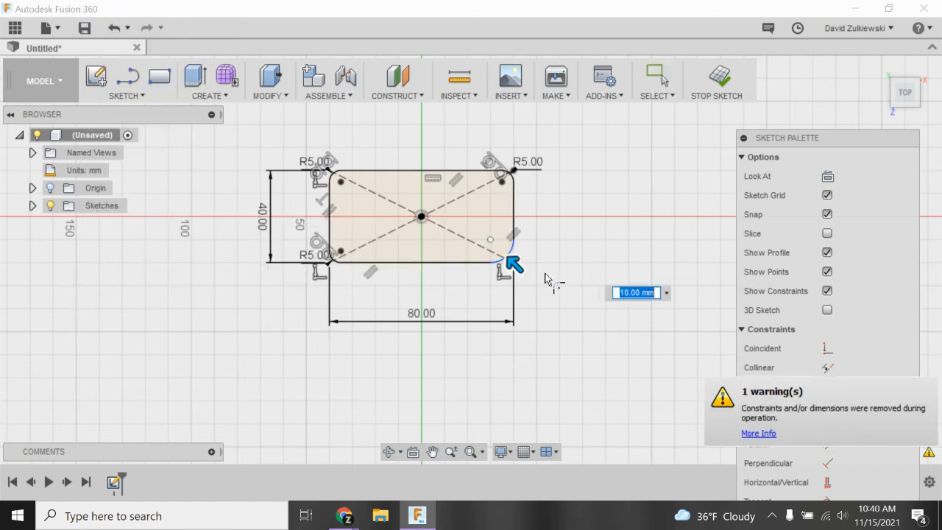
{"action": "type", "text": "5"}
{"action": "key", "text": "Return"}
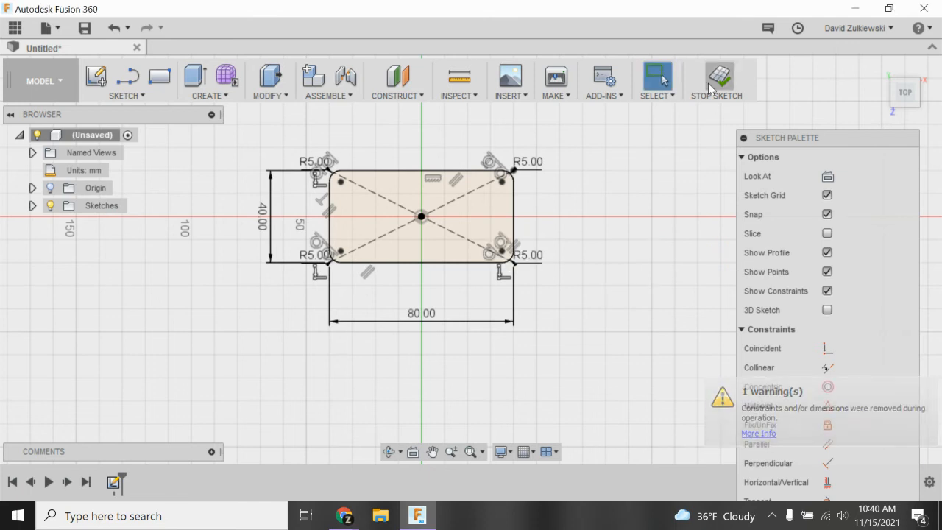
{"action": "left_click", "coordinate": [718, 81]}
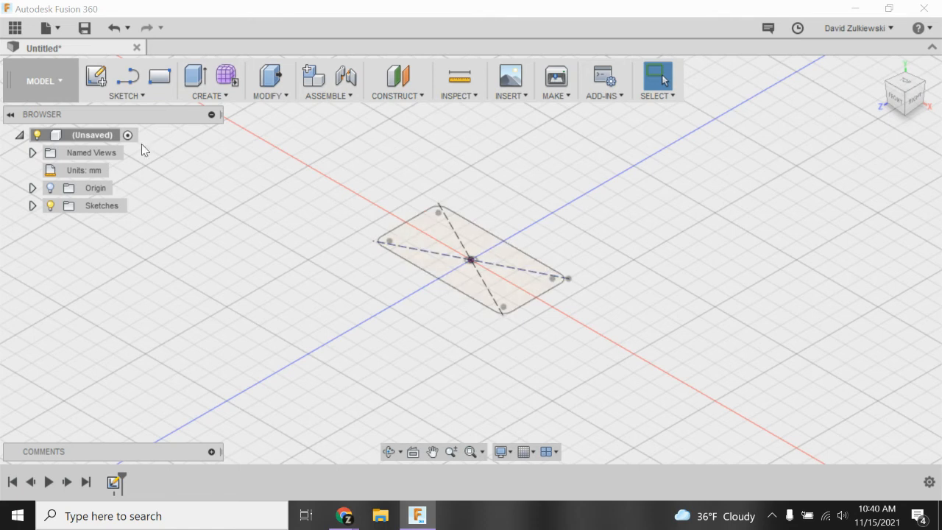
Reopen the rounded rectangle's sketch for editing from the design history
{"action": "left_click", "coordinate": [113, 484]}
{"action": "right_click", "coordinate": [112, 486]}
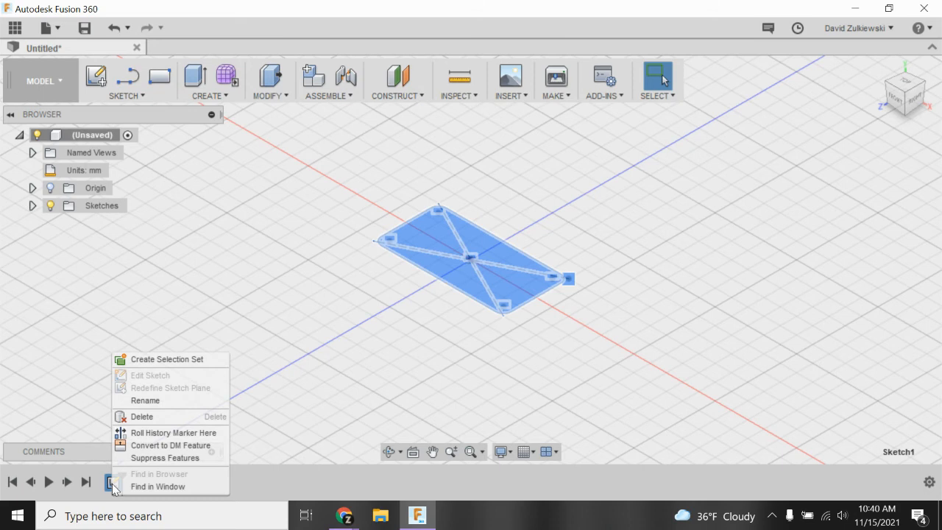
{"action": "left_click", "coordinate": [381, 380]}
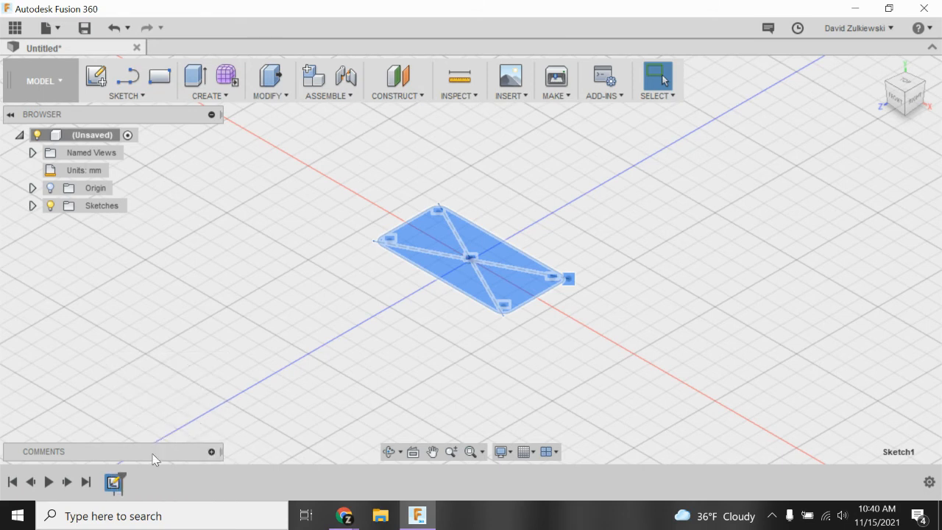
{"action": "right_click", "coordinate": [117, 484]}
{"action": "left_click", "coordinate": [144, 373]}
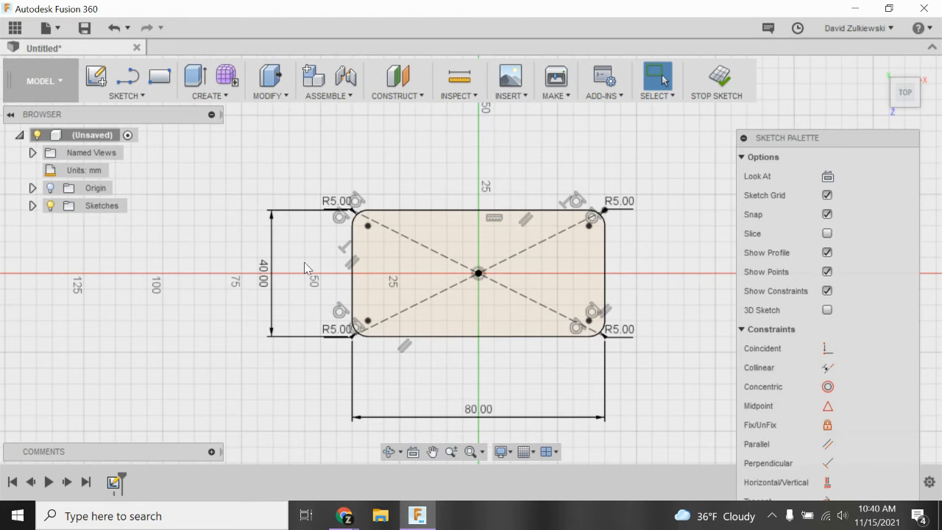
Draw a 4 mm diameter circle centered on the upper-left corner fillet's center point
{"action": "left_click", "coordinate": [110, 94]}
{"action": "mouse_move", "coordinate": [130, 62]}
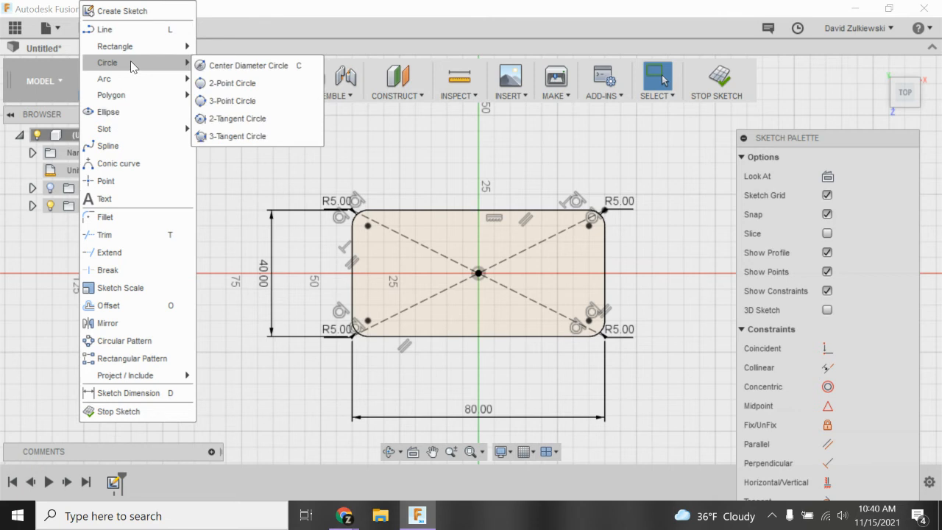
{"action": "left_click", "coordinate": [222, 74]}
{"action": "left_click", "coordinate": [368, 225]}
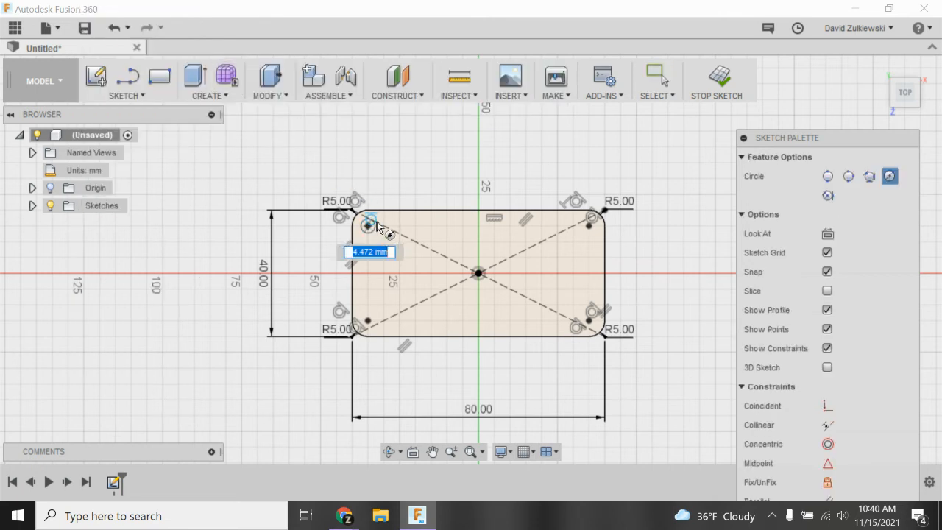
{"action": "type", "text": "4"}
{"action": "key", "text": "Return"}
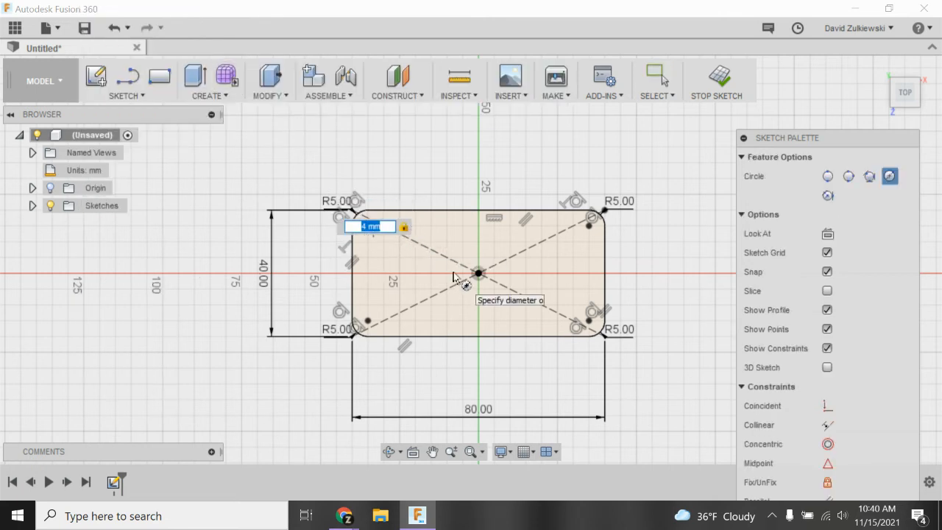
{"action": "key", "text": "Escape"}
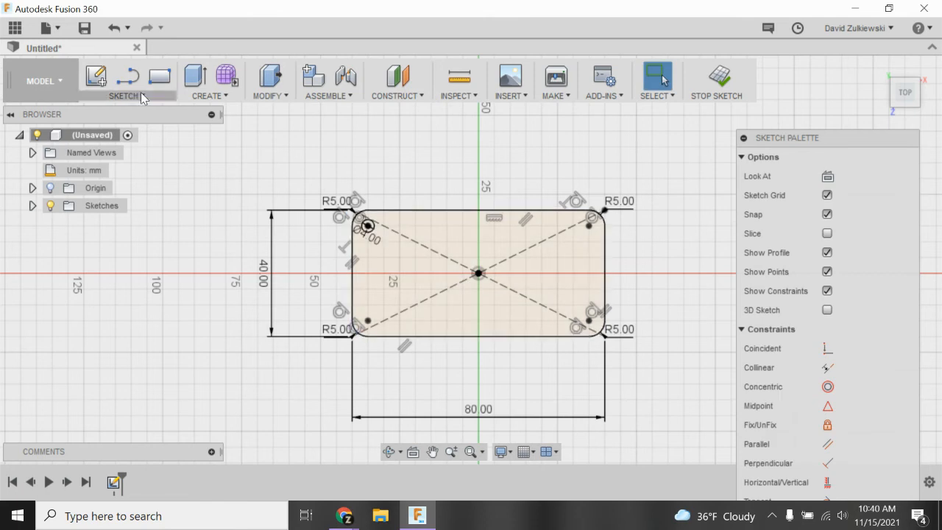
Draw a 4 mm diameter circle centered on the lower-left corner fillet's center point
{"action": "left_click", "coordinate": [125, 95]}
{"action": "mouse_move", "coordinate": [110, 63]}
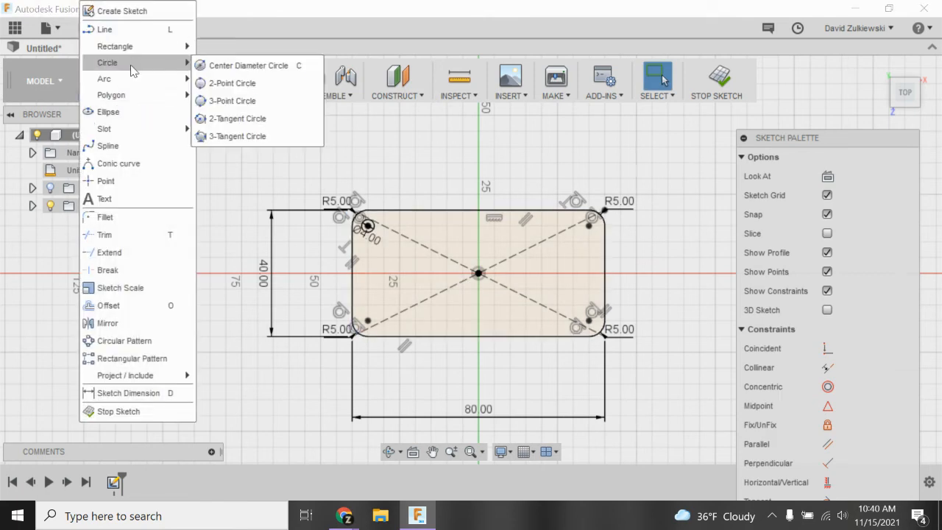
{"action": "left_click", "coordinate": [217, 66]}
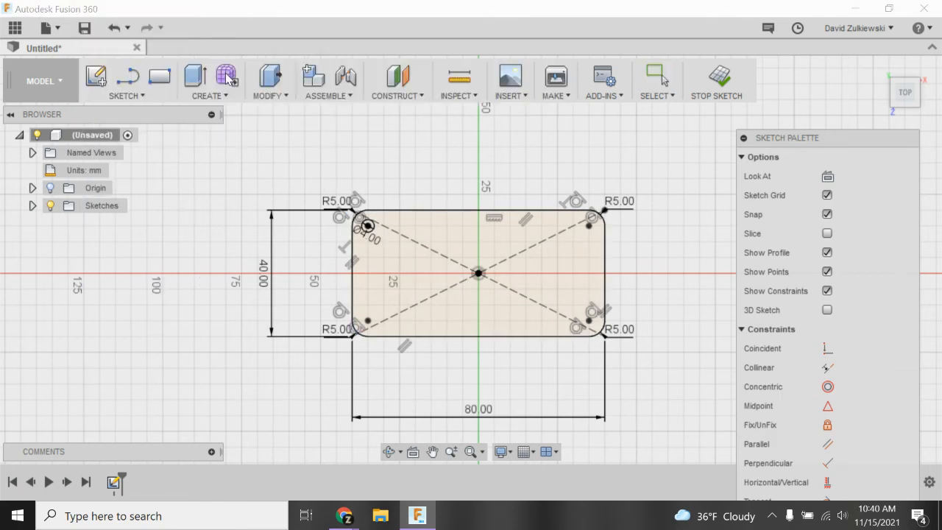
{"action": "left_click", "coordinate": [368, 321]}
{"action": "type", "text": "4"}
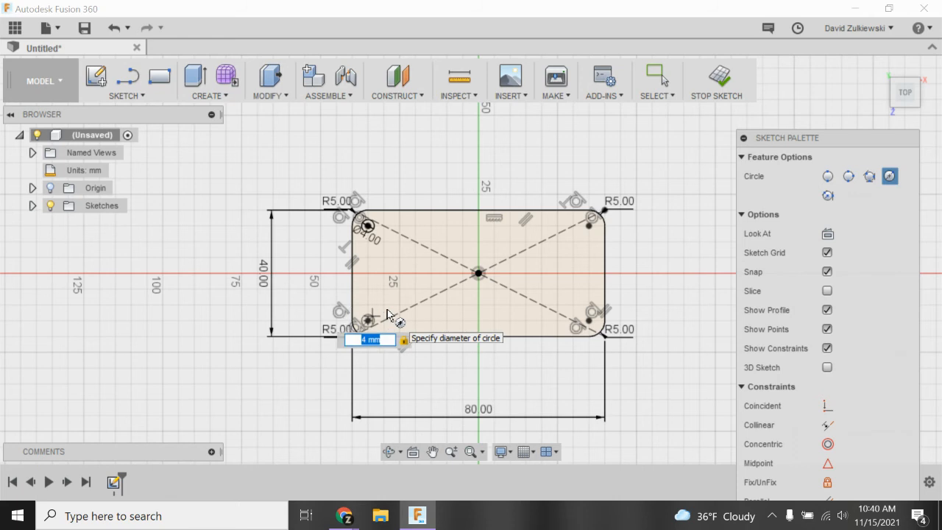
{"action": "key", "text": "Return"}
Draw a 4 mm diameter circle centered on the upper-right corner fillet's center point
{"action": "left_click", "coordinate": [126, 95]}
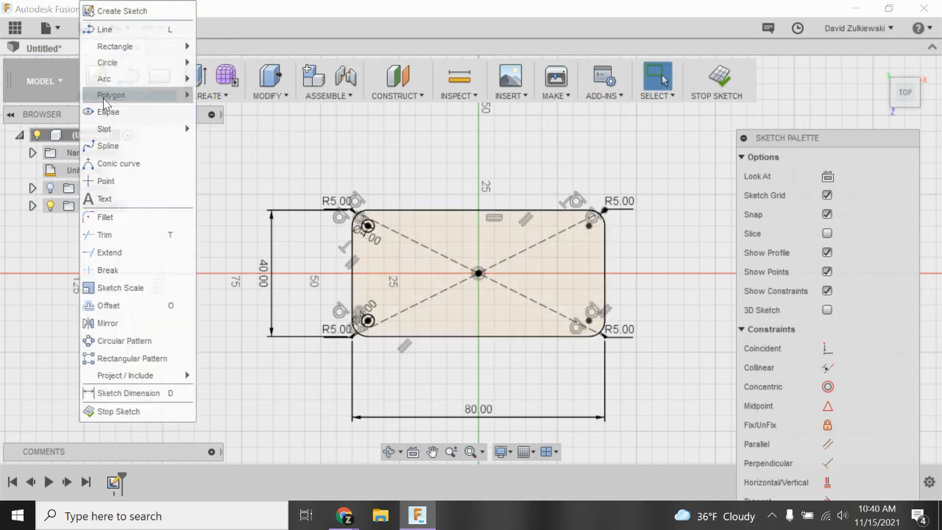
{"action": "mouse_move", "coordinate": [136, 69]}
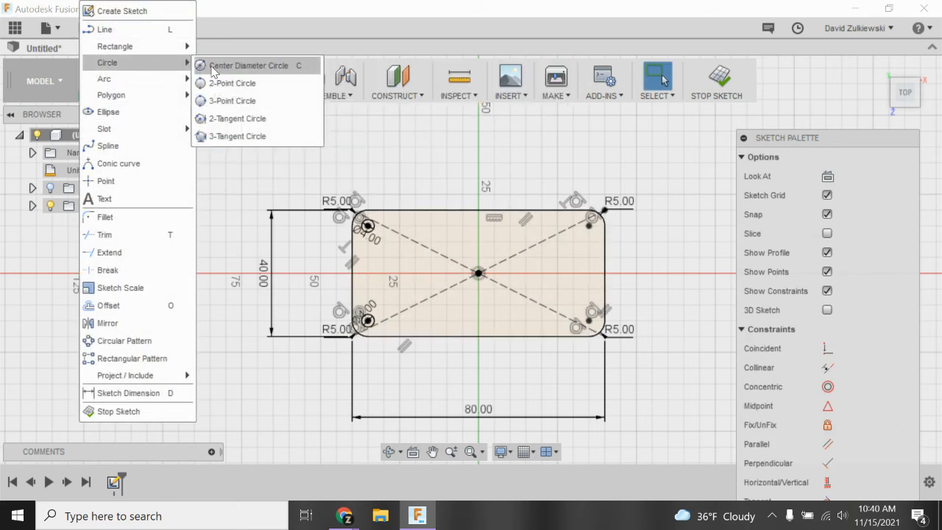
{"action": "left_click", "coordinate": [215, 71]}
{"action": "left_click", "coordinate": [590, 225]}
{"action": "type", "text": "4"}
{"action": "key", "text": "Return"}
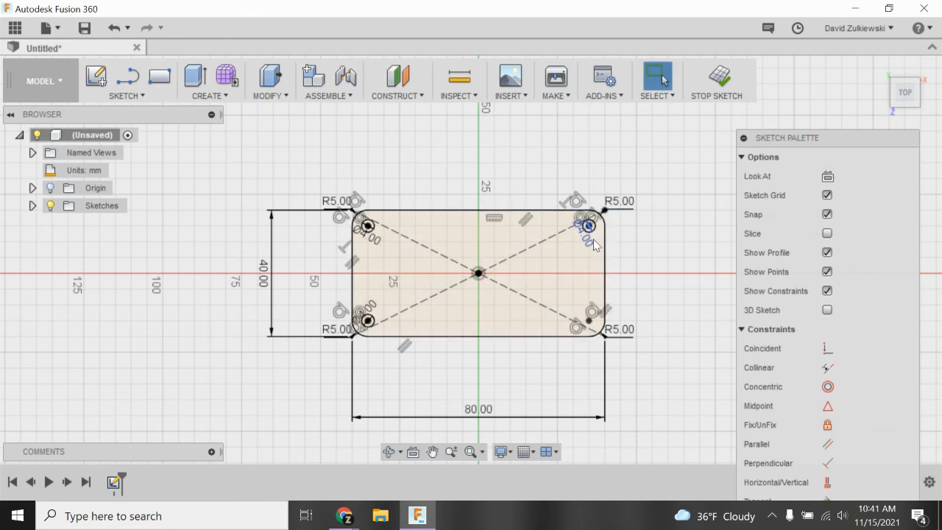
Move the diameter dimensions of the three corner circles outside the plate outline, clear of the geometry
{"action": "mouse_move", "coordinate": [591, 244]}
{"action": "left_mouse_down"}
{"action": "mouse_move", "coordinate": [639, 193]}
{"action": "mouse_move", "coordinate": [620, 137]}
{"action": "mouse_move", "coordinate": [551, 149]}
{"action": "left_mouse_up"}
{"action": "left_click_drag", "start_coordinate": [374, 239], "coordinate": [419, 169]}
{"action": "left_click_drag", "start_coordinate": [368, 307], "coordinate": [305, 385]}
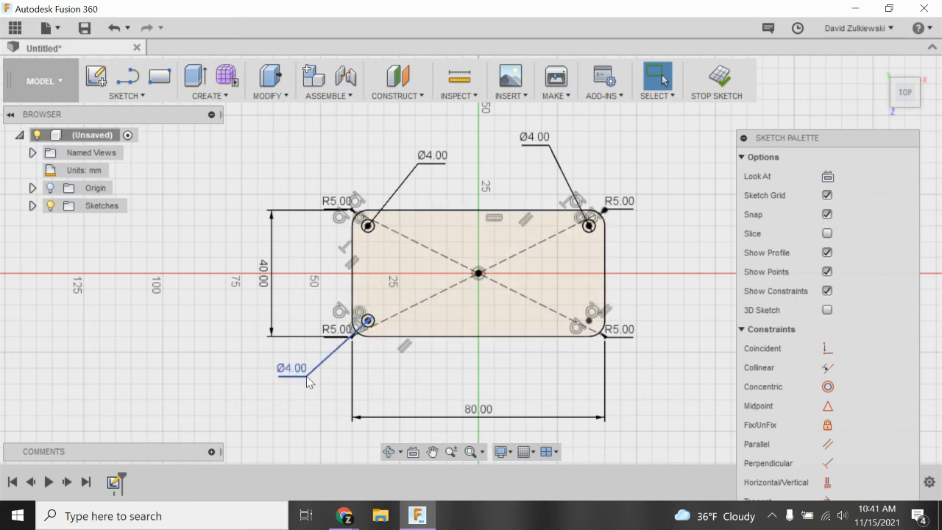
Draw a 4 mm diameter circle centered on the lower-right corner fillet's center point
{"action": "left_click", "coordinate": [113, 96]}
{"action": "mouse_move", "coordinate": [140, 62]}
{"action": "left_click", "coordinate": [234, 68]}
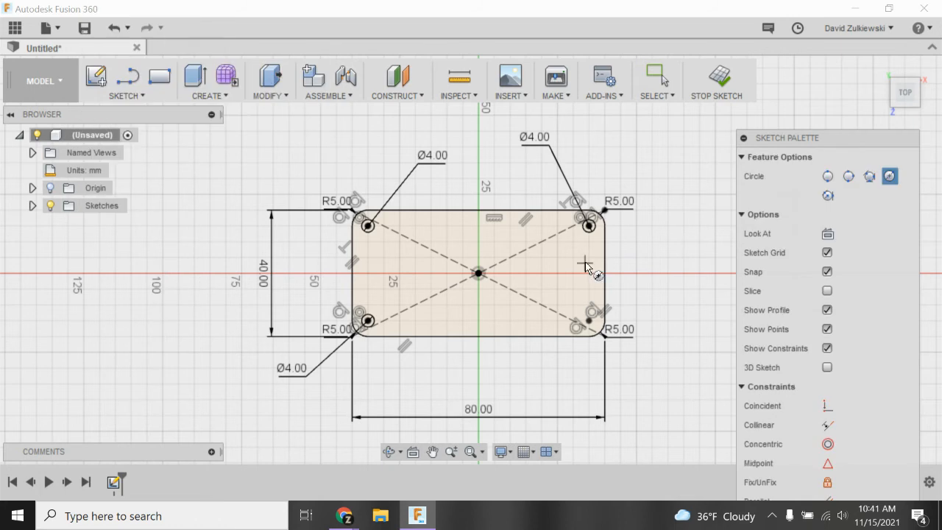
{"action": "left_click", "coordinate": [588, 320]}
{"action": "type", "text": "4"}
{"action": "key", "text": "Return"}
{"action": "key", "text": "Escape"}
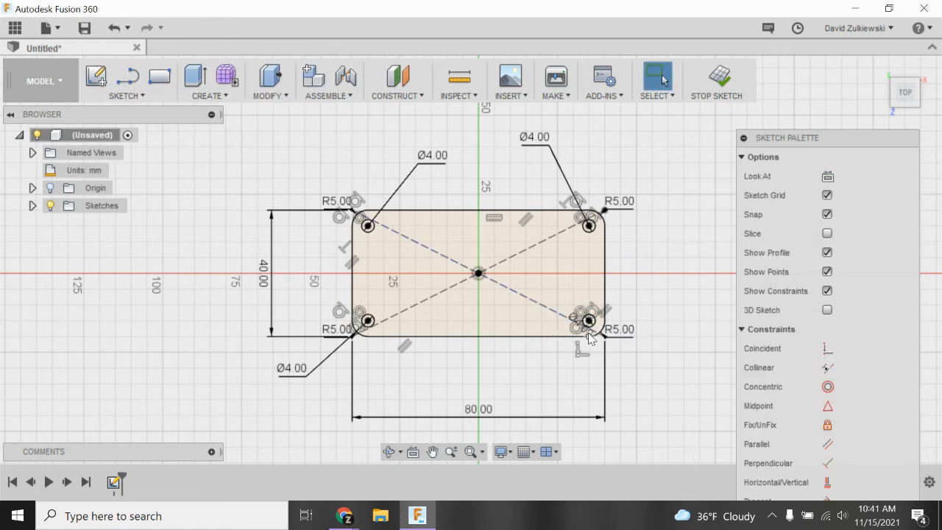
Move the lower-right circle's diameter dimension below the plate outline and finish the sketch
{"action": "scroll", "coordinate": [581, 328], "scroll_direction": "up", "scroll_amount": 4}
{"action": "scroll", "coordinate": [581, 332], "scroll_direction": "up", "scroll_amount": 2}
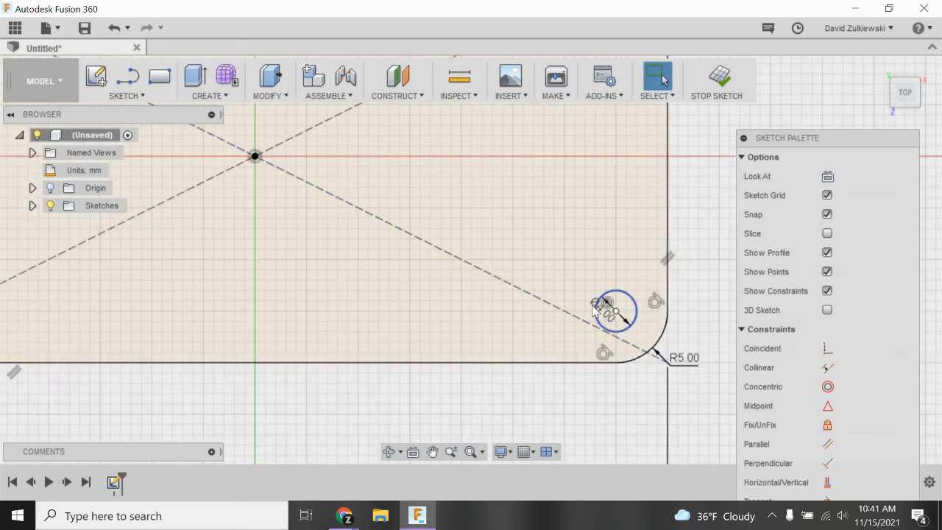
{"action": "left_click_drag", "start_coordinate": [608, 319], "coordinate": [605, 409]}
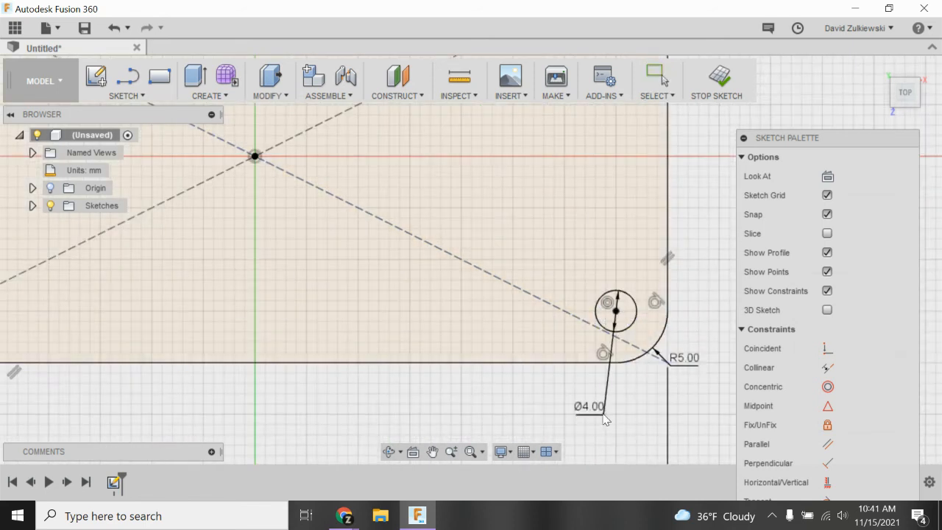
{"action": "scroll", "coordinate": [668, 382], "scroll_direction": "down", "scroll_amount": 5}
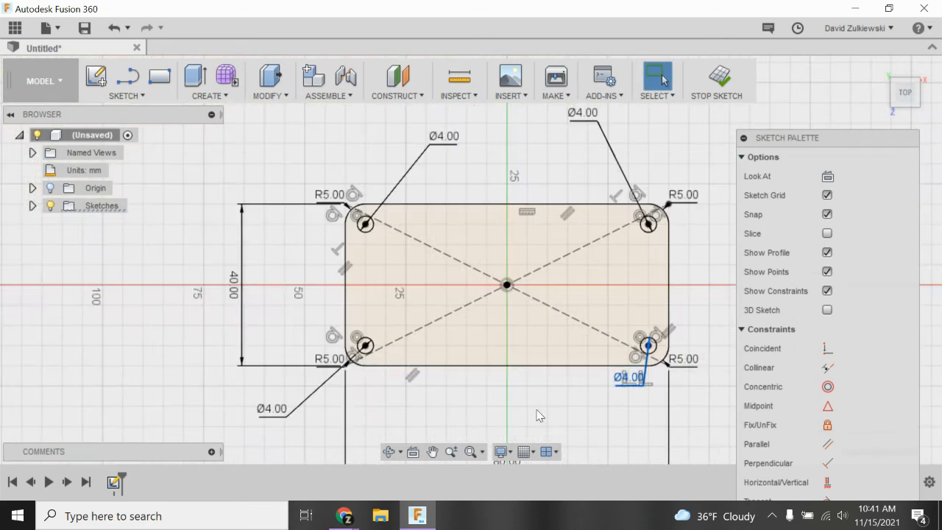
{"action": "scroll", "coordinate": [621, 203], "scroll_direction": "down", "scroll_amount": 3}
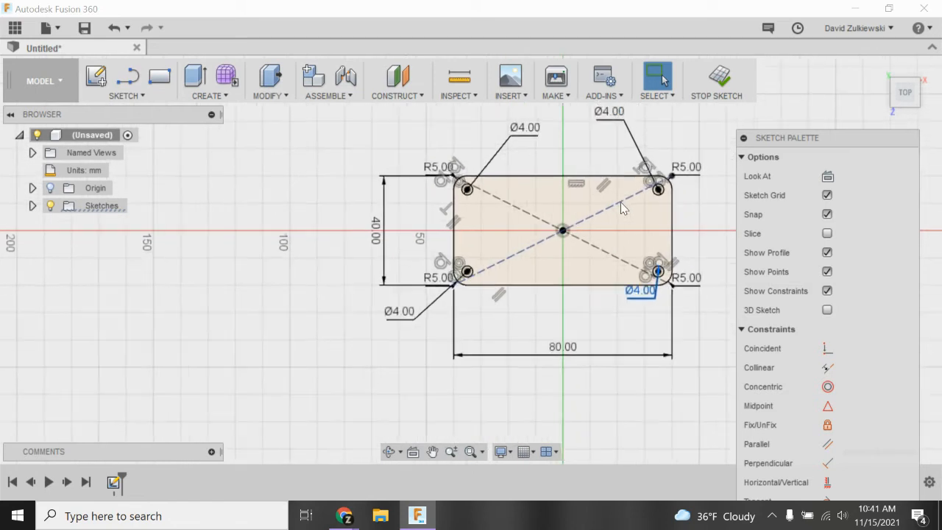
{"action": "left_click", "coordinate": [718, 83]}
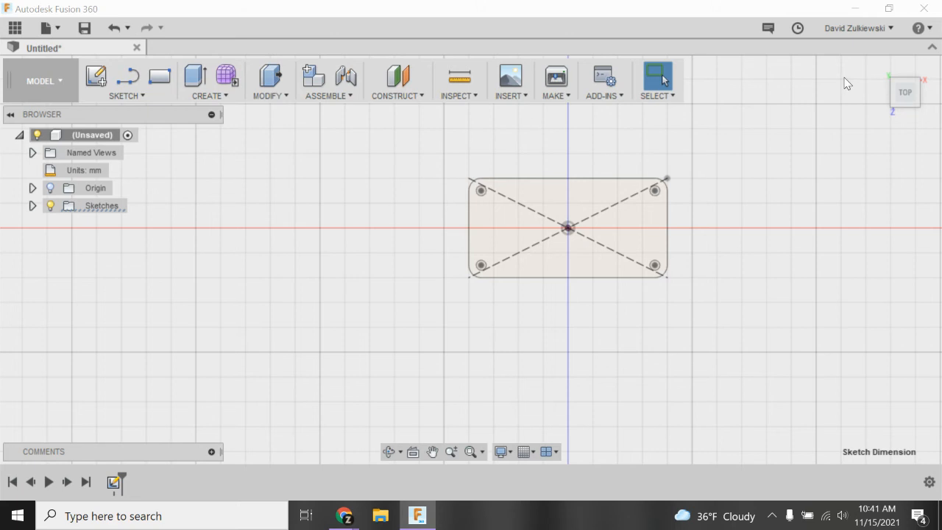
Extrude the rounded plate profile, excluding the four corner circles, 5 mm to one side as a new body
{"action": "left_click", "coordinate": [882, 65]}
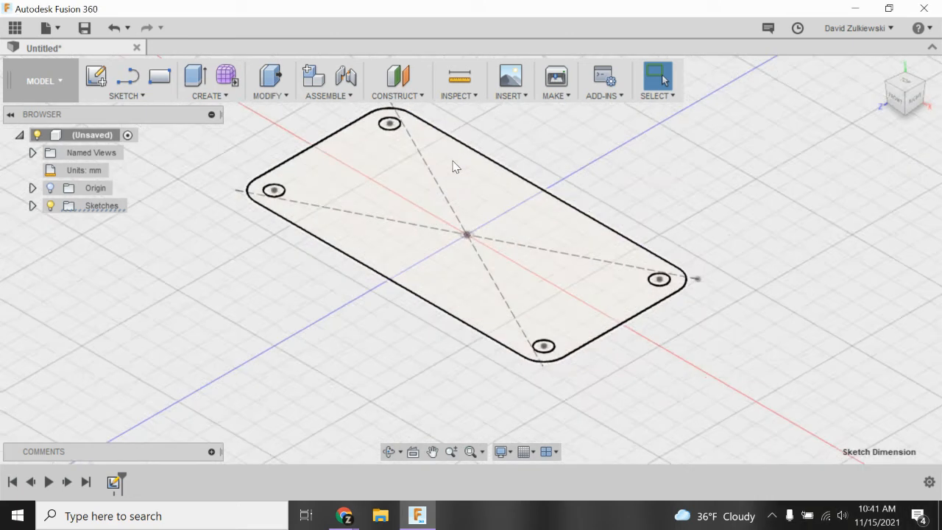
{"action": "left_click", "coordinate": [194, 75]}
{"action": "left_click", "coordinate": [321, 180]}
{"action": "type", "text": "5"}
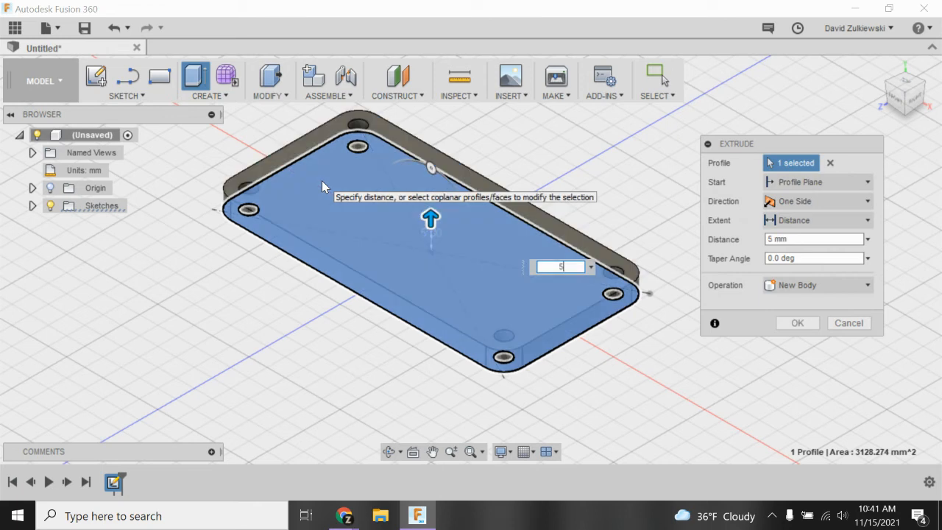
{"action": "key", "text": "Return"}
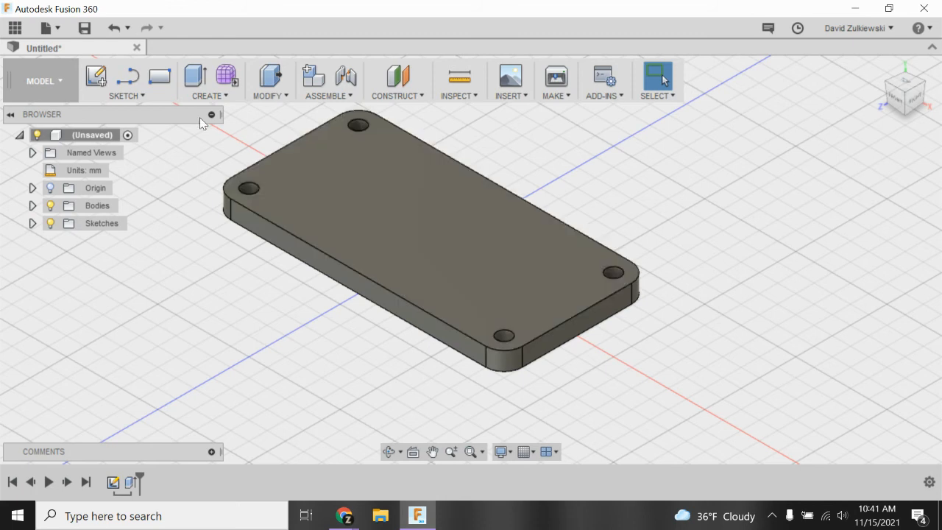
Start a new sketch on the plate's top face
{"action": "left_click", "coordinate": [141, 95]}
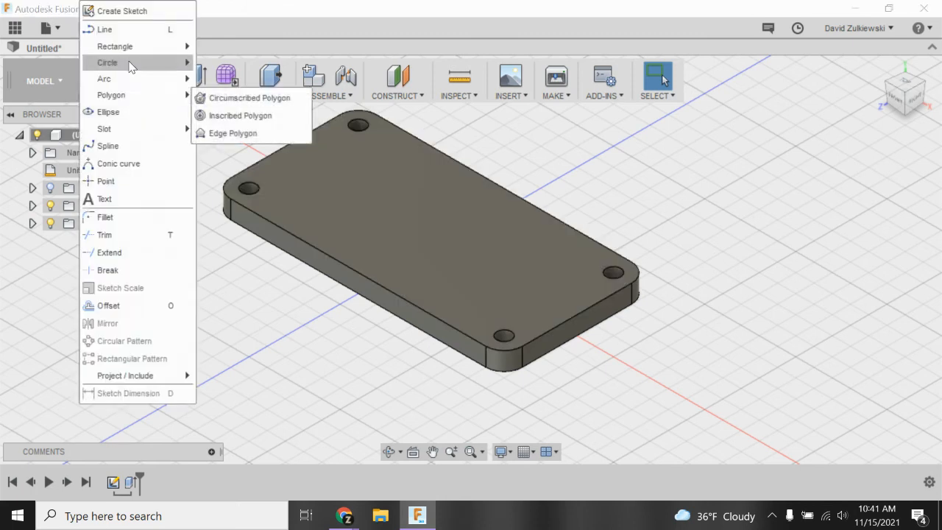
{"action": "left_click", "coordinate": [221, 157]}
{"action": "left_click", "coordinate": [96, 76]}
{"action": "left_click", "coordinate": [304, 163]}
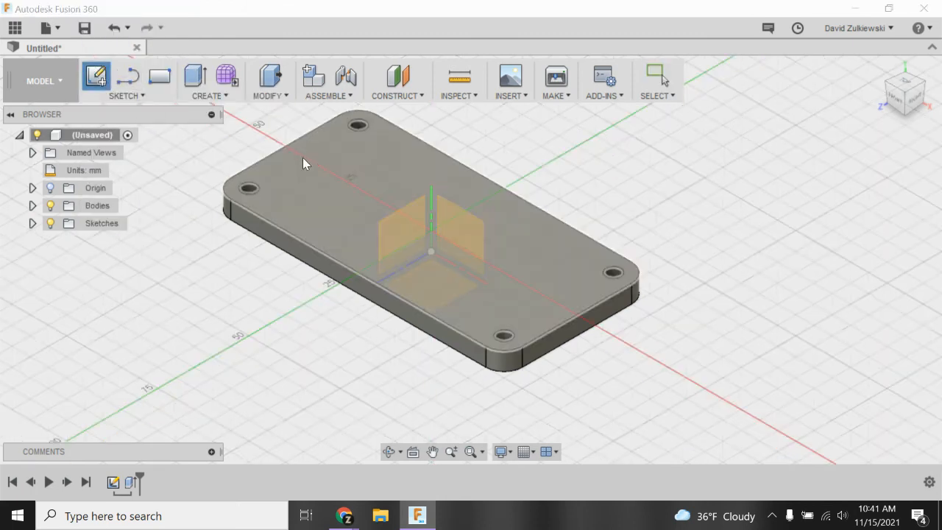
{"action": "left_click", "coordinate": [284, 163]}
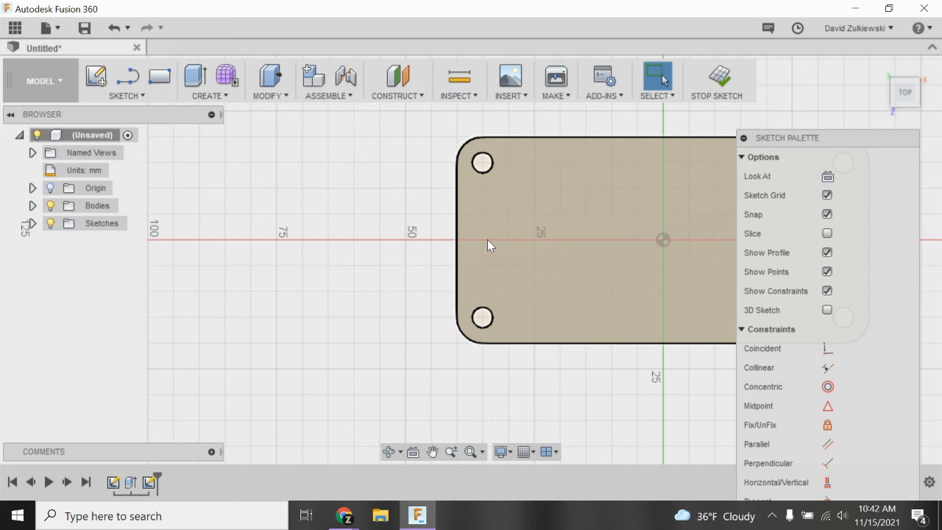
Draw a rectangle 10 mm wide and 20 mm high from the plate's left edge, and place its width dimension below the plate
{"action": "left_click", "coordinate": [126, 96]}
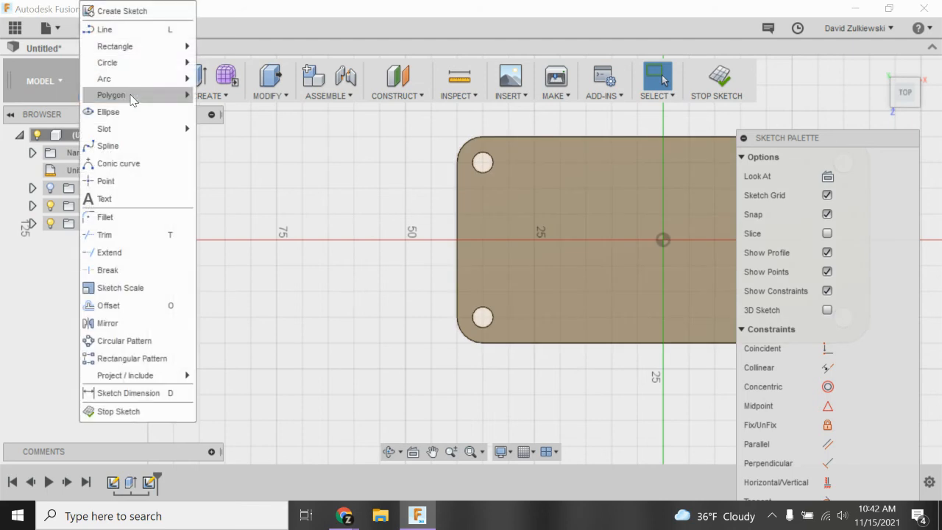
{"action": "mouse_move", "coordinate": [126, 55]}
{"action": "left_click", "coordinate": [219, 53]}
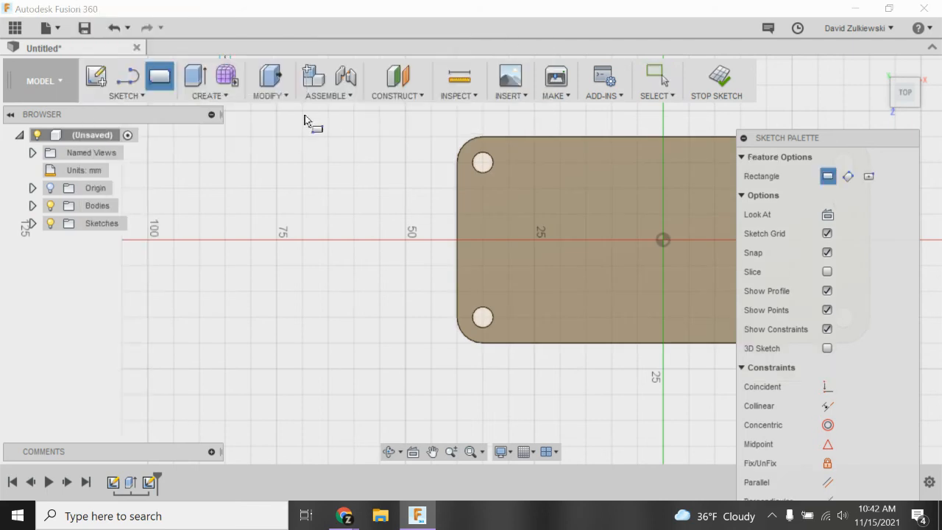
{"action": "left_click", "coordinate": [458, 189]}
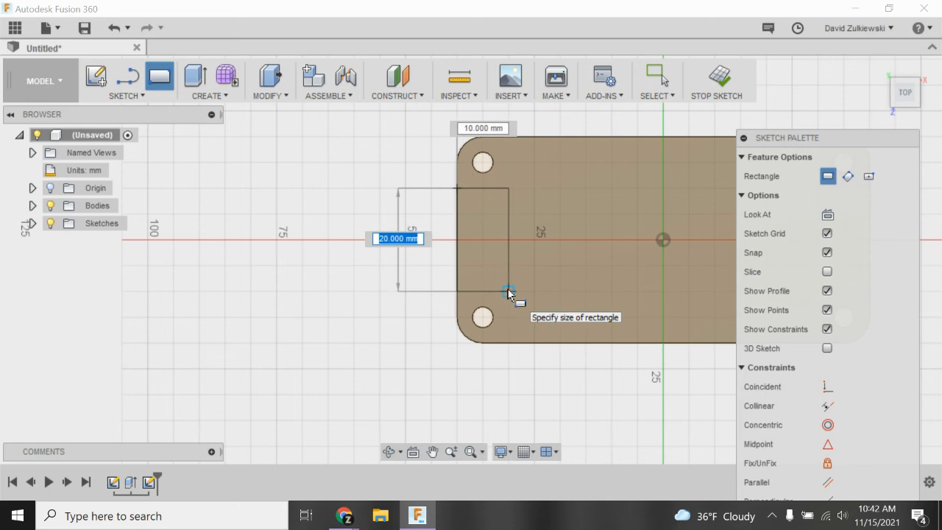
{"action": "type", "text": "20"}
{"action": "key", "text": "Tab"}
{"action": "type", "text": "10"}
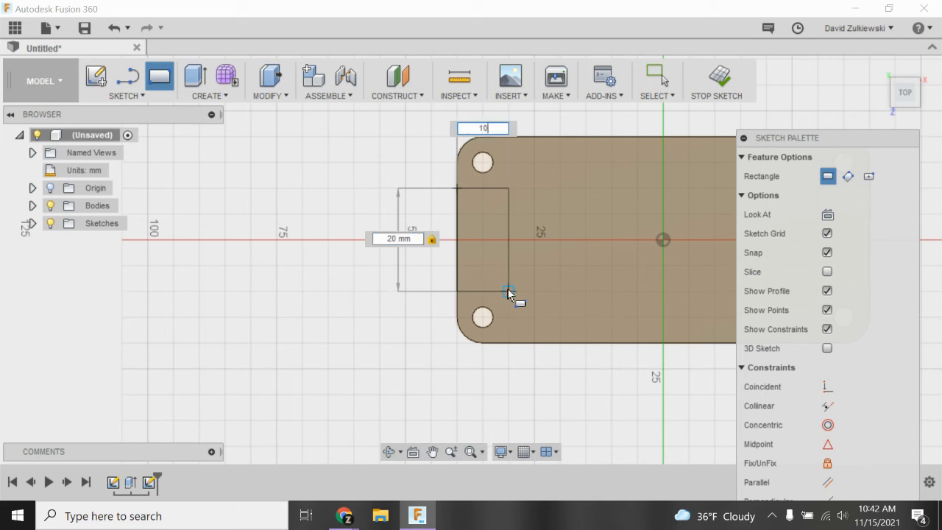
{"action": "key", "text": "Return"}
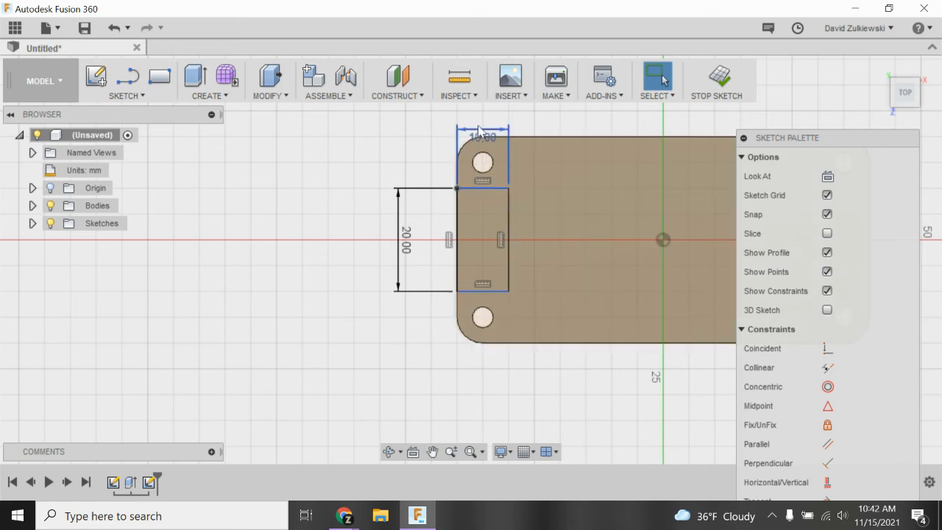
{"action": "left_click_drag", "start_coordinate": [478, 131], "coordinate": [420, 378]}
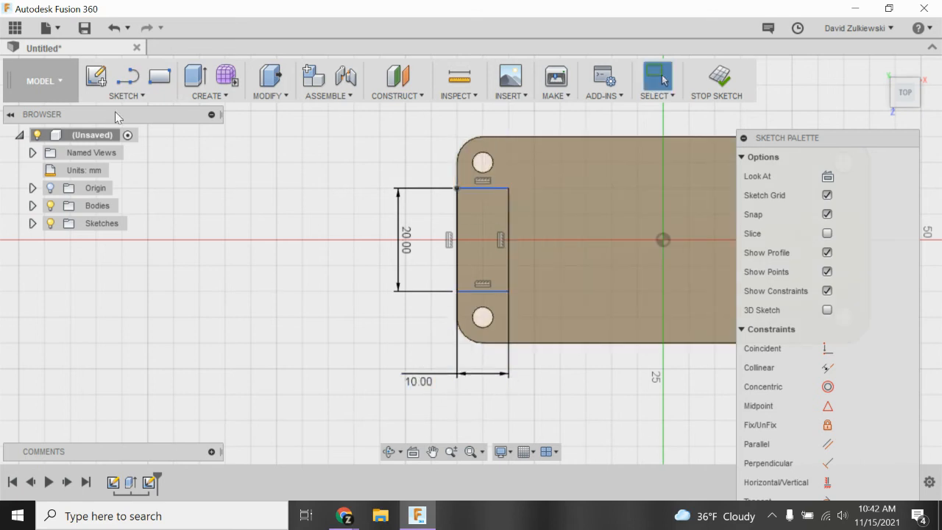
{"action": "left_click", "coordinate": [127, 96]}
{"action": "left_click", "coordinate": [127, 391]}
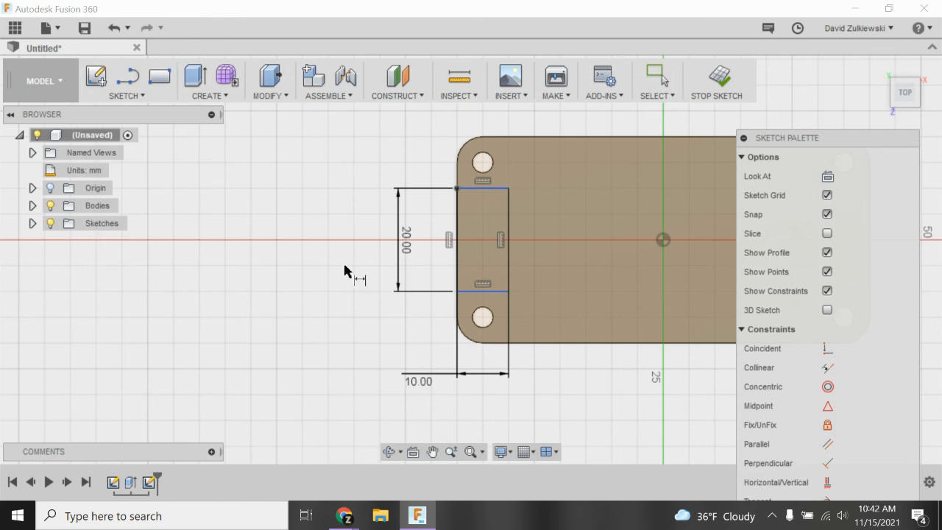
{"action": "left_click", "coordinate": [519, 147]}
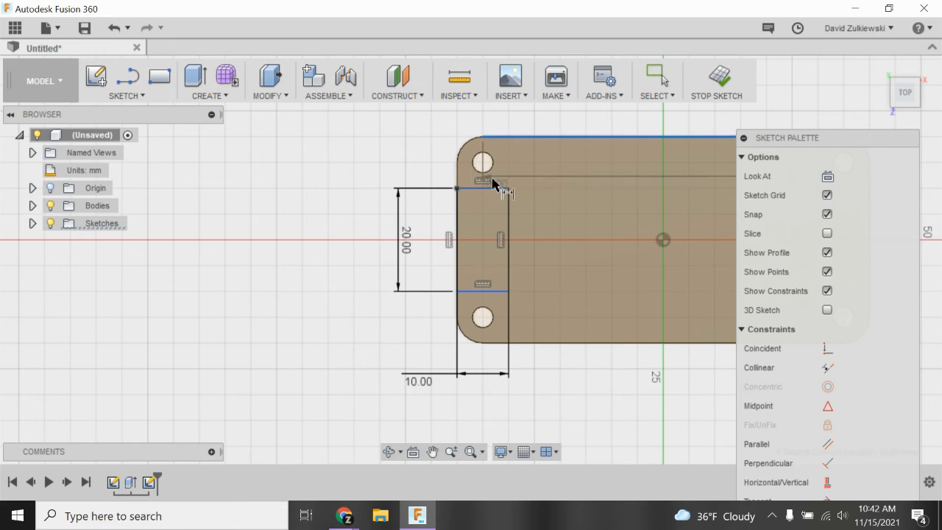
{"action": "key", "text": "Escape"}
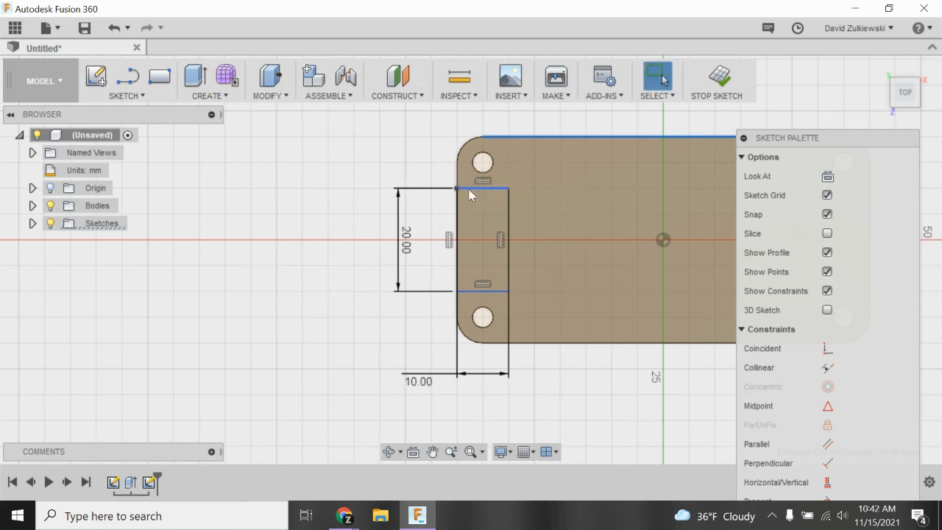
{"action": "left_click", "coordinate": [229, 198]}
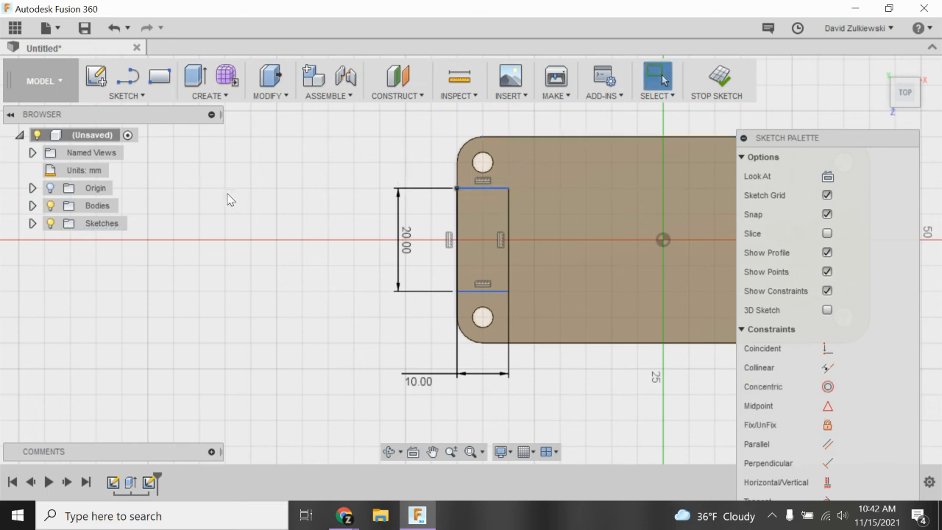
{"action": "left_click", "coordinate": [127, 95]}
{"action": "left_click", "coordinate": [122, 388]}
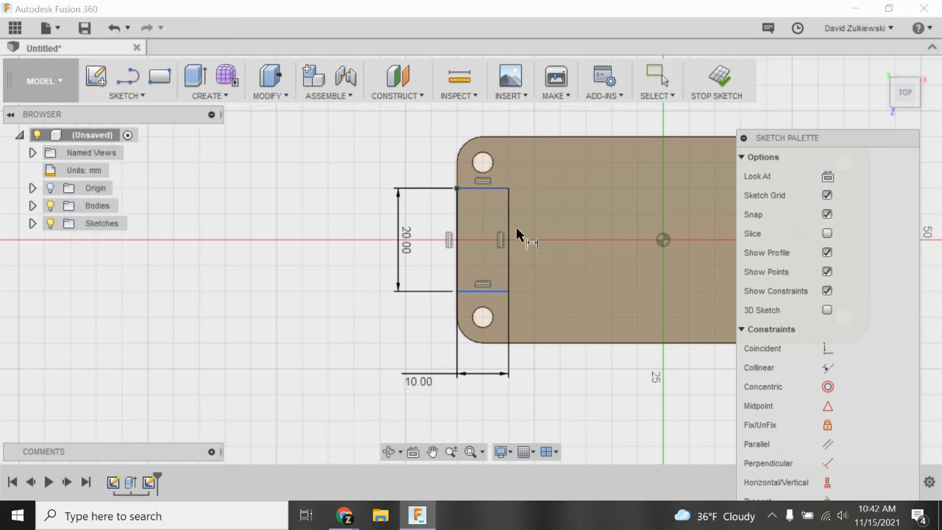
{"action": "left_click", "coordinate": [503, 189]}
{"action": "key", "text": "Escape"}
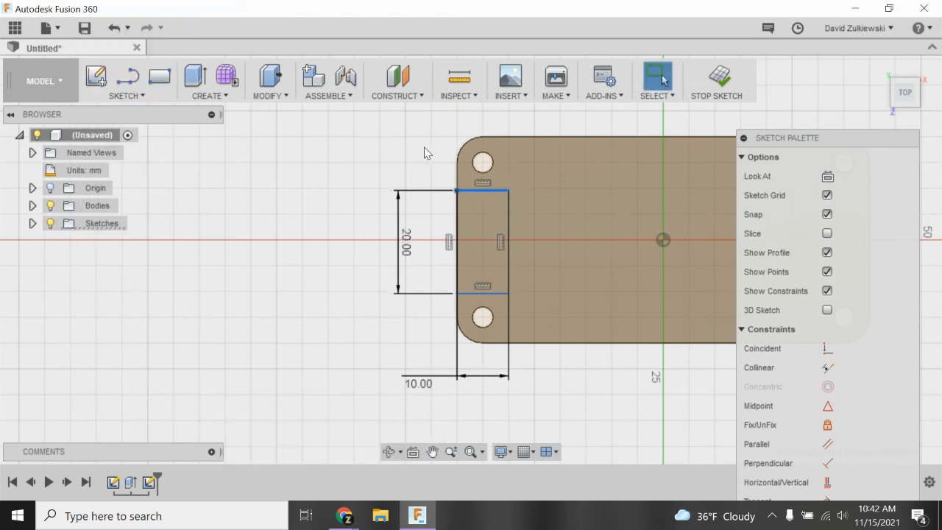
{"action": "left_click", "coordinate": [457, 191], "text": "ctrl"}
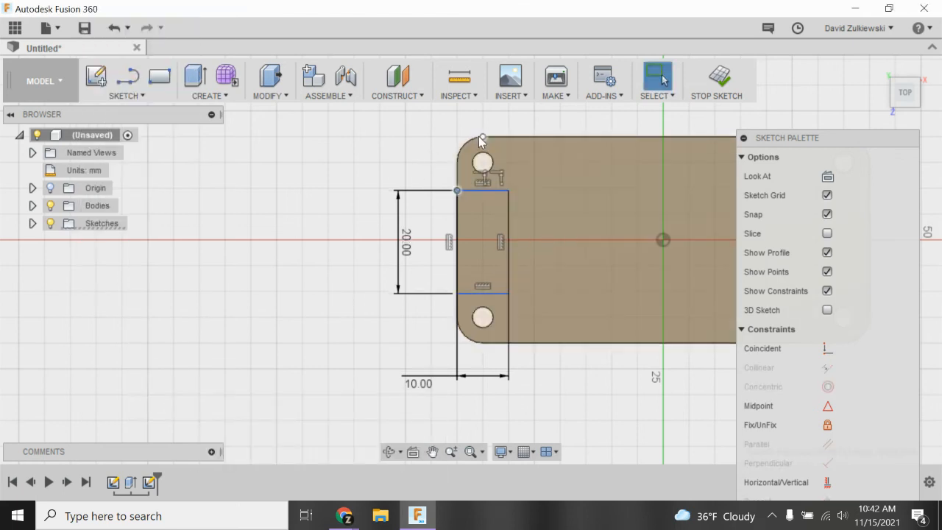
{"action": "left_click", "coordinate": [127, 95]}
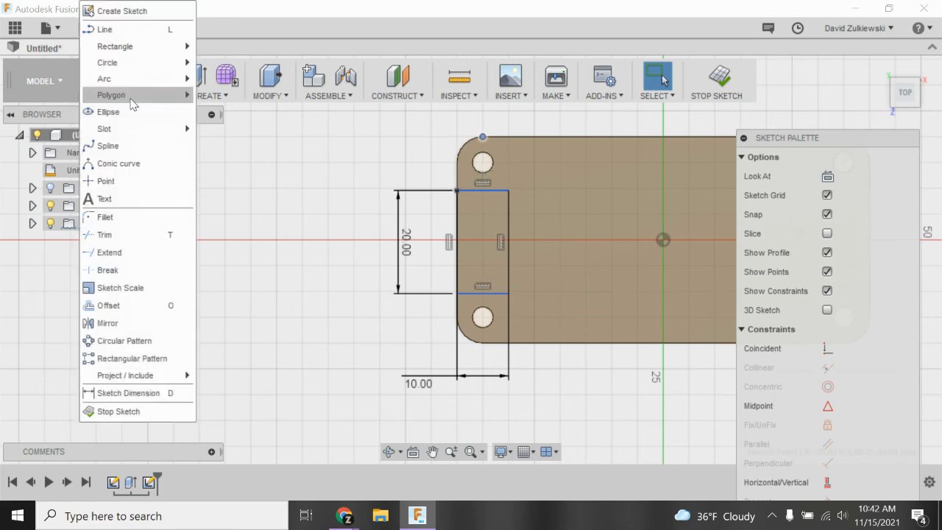
{"action": "left_click", "coordinate": [149, 393]}
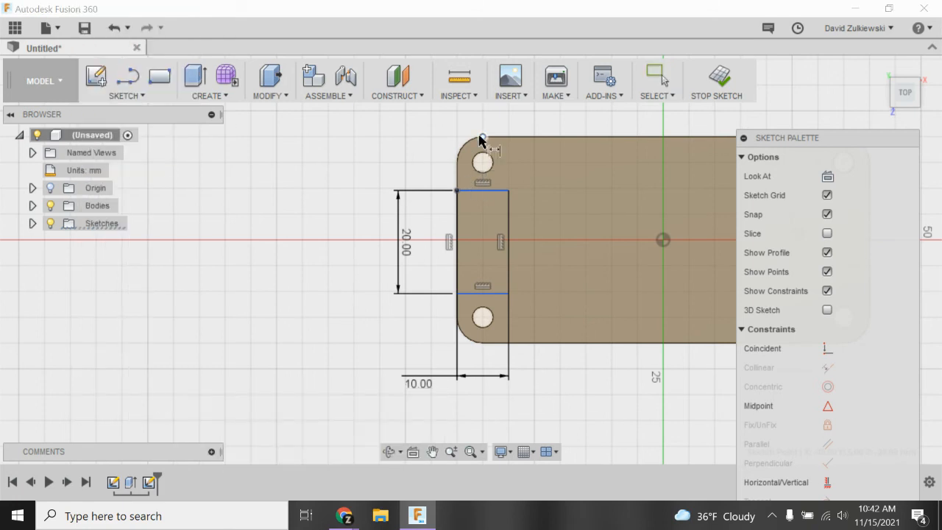
{"action": "left_click", "coordinate": [457, 190]}
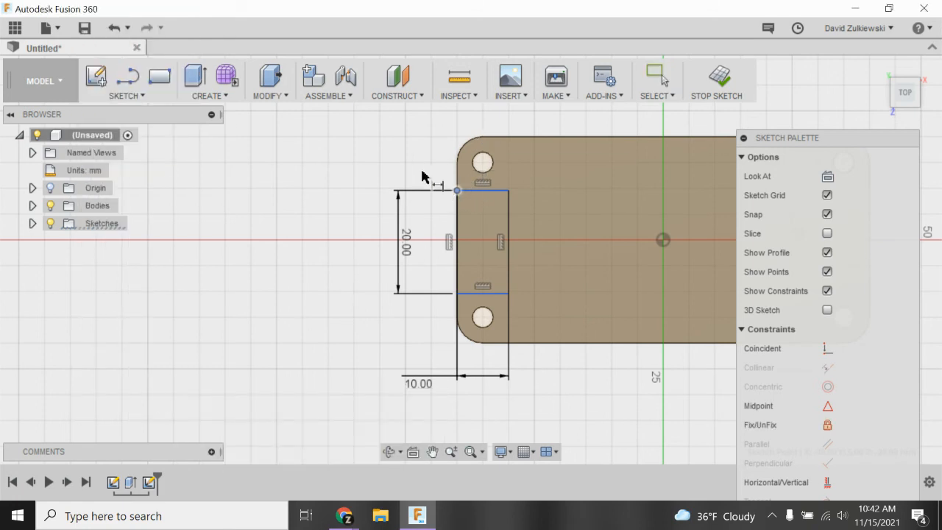
{"action": "key", "text": "Escape"}
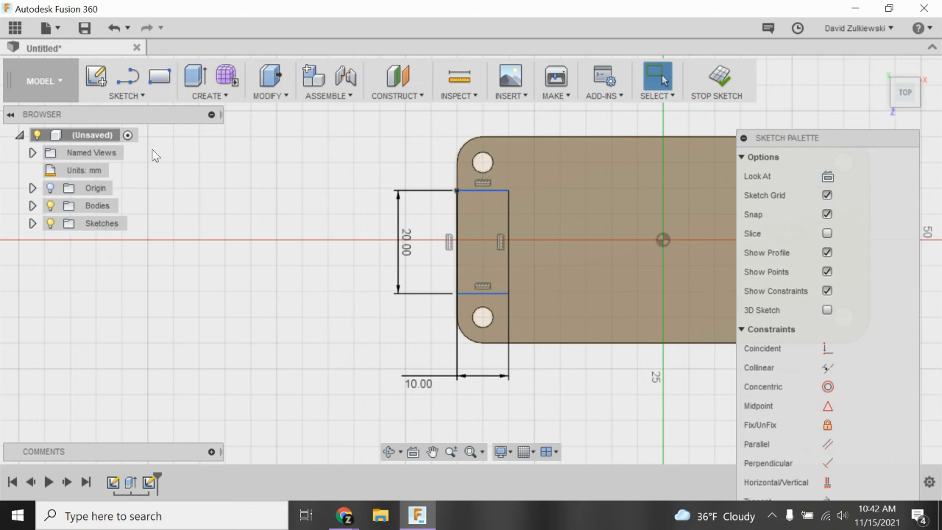
{"action": "left_click", "coordinate": [129, 94]}
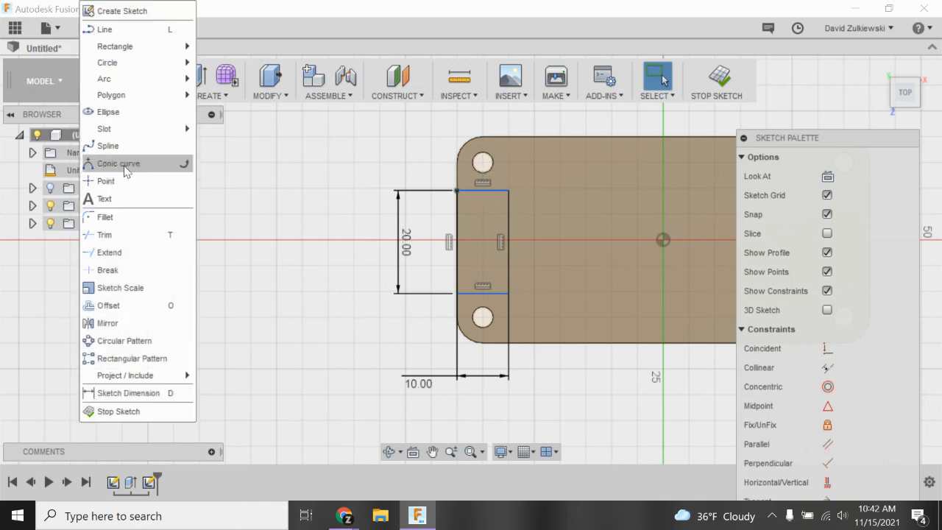
{"action": "left_click", "coordinate": [123, 392]}
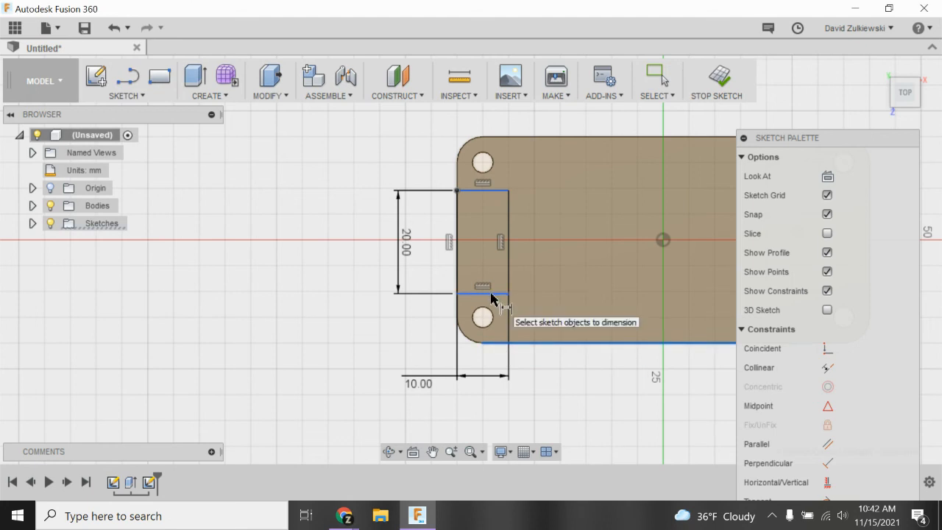
{"action": "key", "text": "Escape"}
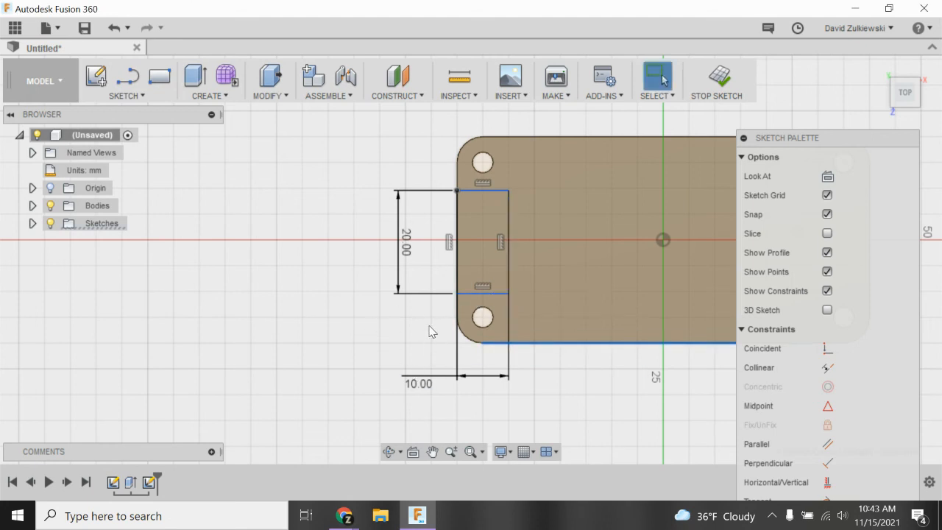
{"action": "scroll", "coordinate": [694, 270], "scroll_direction": "down", "scroll_amount": 10}
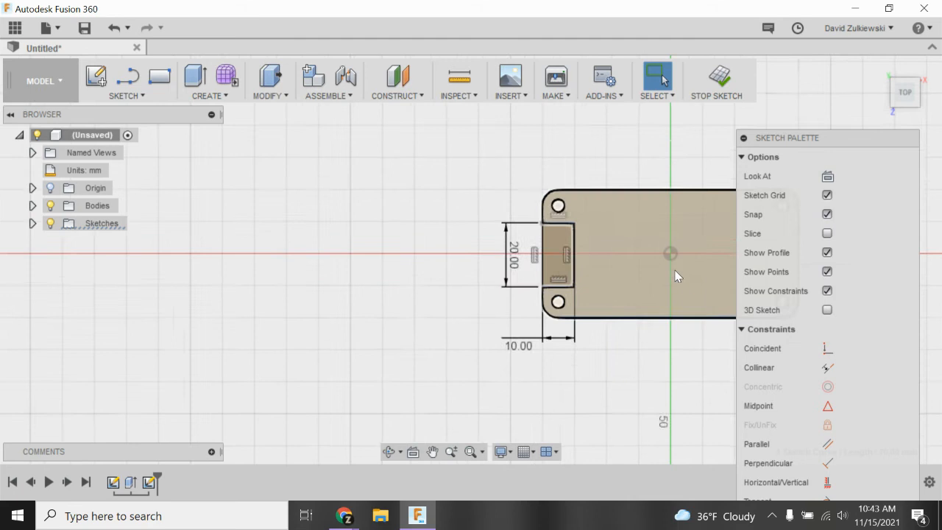
{"action": "scroll", "coordinate": [696, 264], "scroll_direction": "up", "scroll_amount": 8}
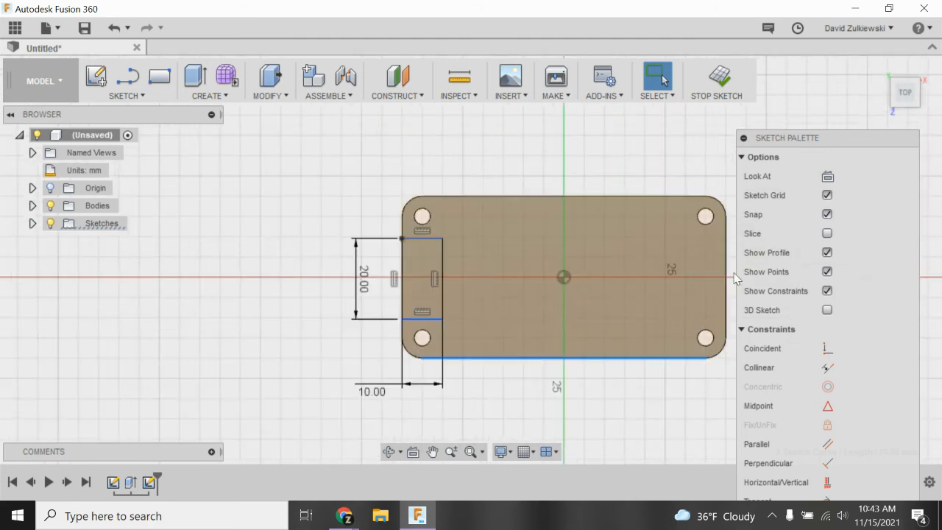
Finish the rectangle sketch and show the whole plate in the home view
{"action": "left_click", "coordinate": [717, 77]}
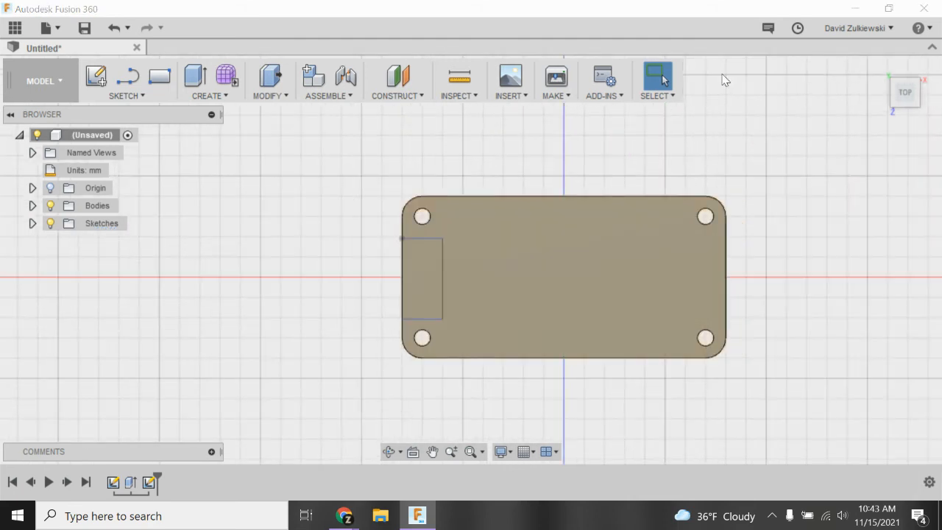
{"action": "left_click", "coordinate": [879, 67]}
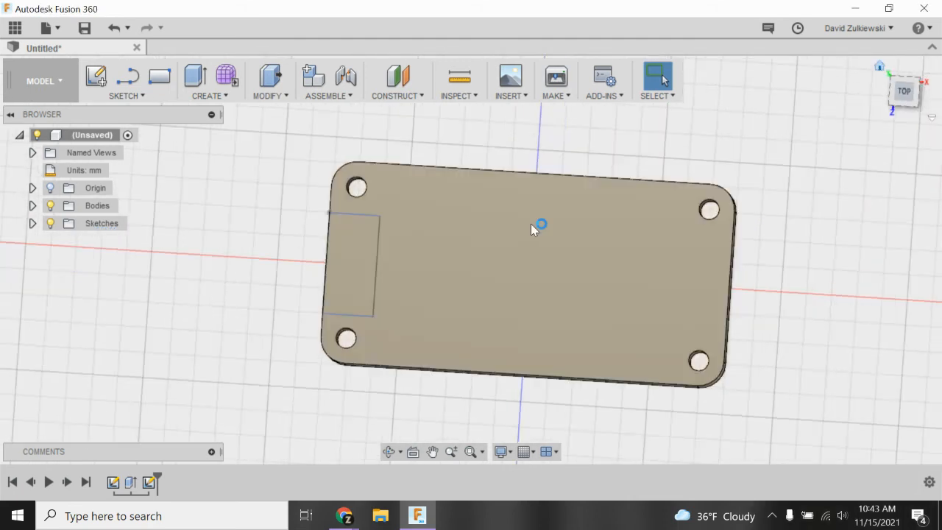
{"action": "scroll", "coordinate": [227, 142], "scroll_direction": "up", "scroll_amount": 3}
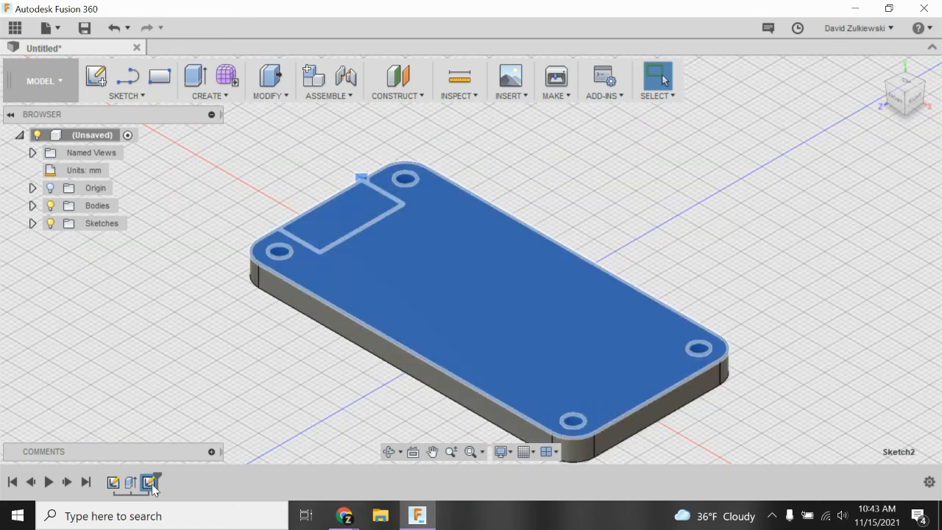
Reopen the rectangle's sketch and dimension its upper edge 10 mm from the plate's upper edge
{"action": "right_click", "coordinate": [150, 483]}
{"action": "left_click", "coordinate": [187, 376]}
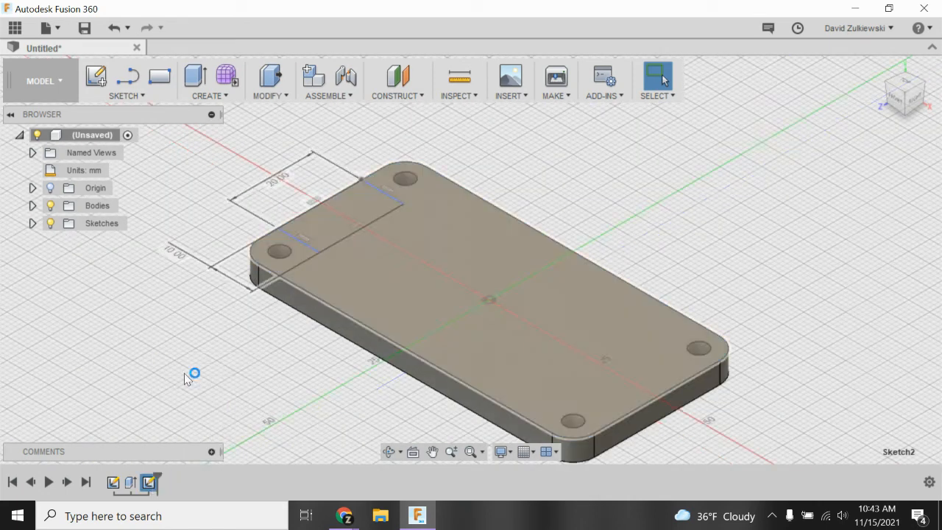
{"action": "left_click", "coordinate": [135, 95]}
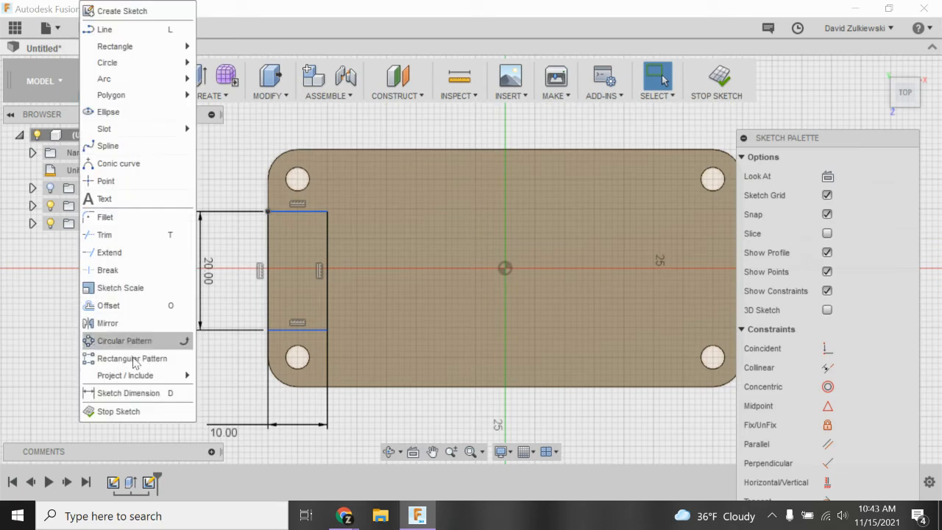
{"action": "left_click", "coordinate": [143, 396]}
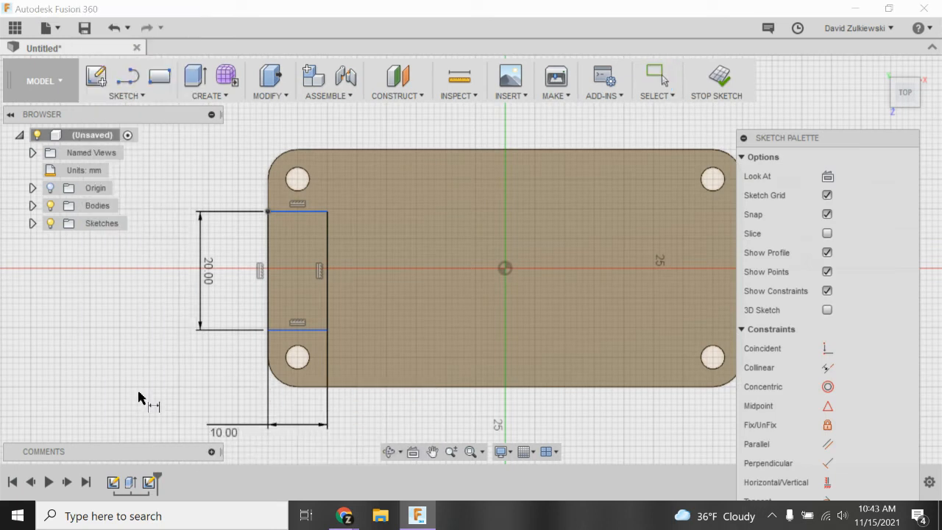
{"action": "left_click", "coordinate": [331, 151]}
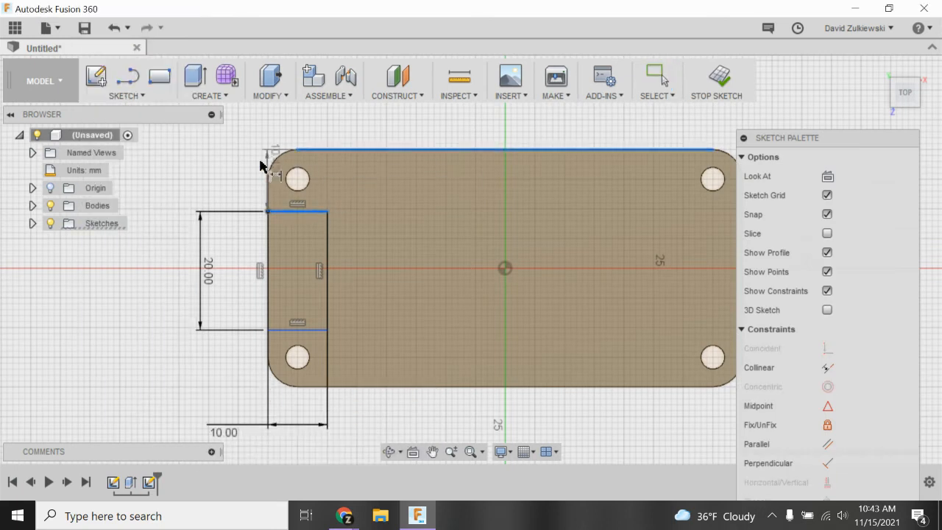
{"action": "left_click", "coordinate": [200, 164]}
{"action": "type", "text": "10"}
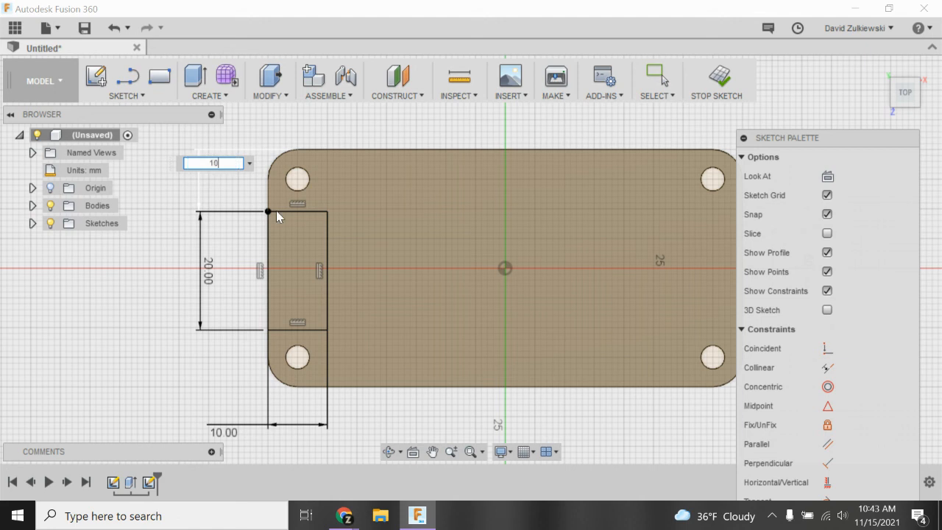
{"action": "key", "text": "Return"}
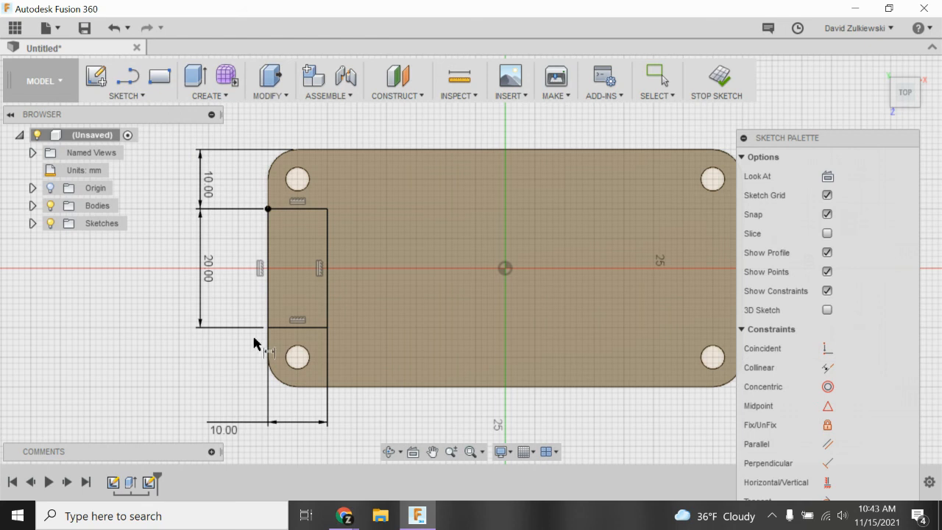
Draw a second rectangle 10 mm wide and 20 mm high inward from the plate's right edge, and move its width dimension outside the plate outline
{"action": "scroll", "coordinate": [550, 212], "scroll_direction": "down", "scroll_amount": 3}
{"action": "scroll", "coordinate": [692, 218], "scroll_direction": "up", "scroll_amount": 2}
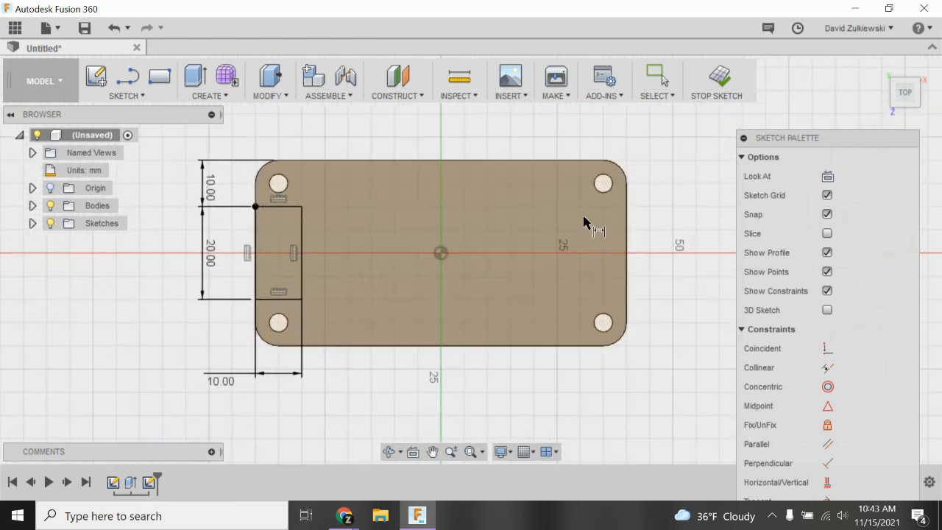
{"action": "left_click", "coordinate": [126, 96]}
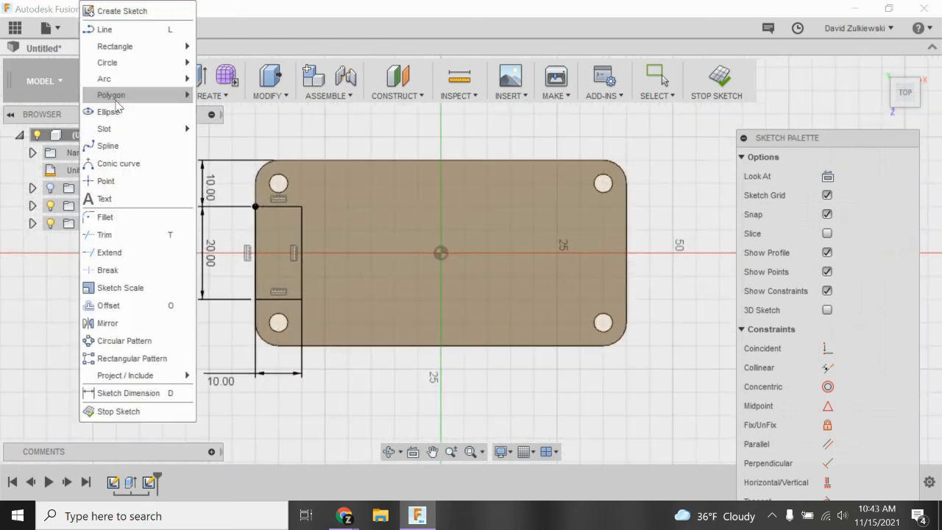
{"action": "mouse_move", "coordinate": [127, 48]}
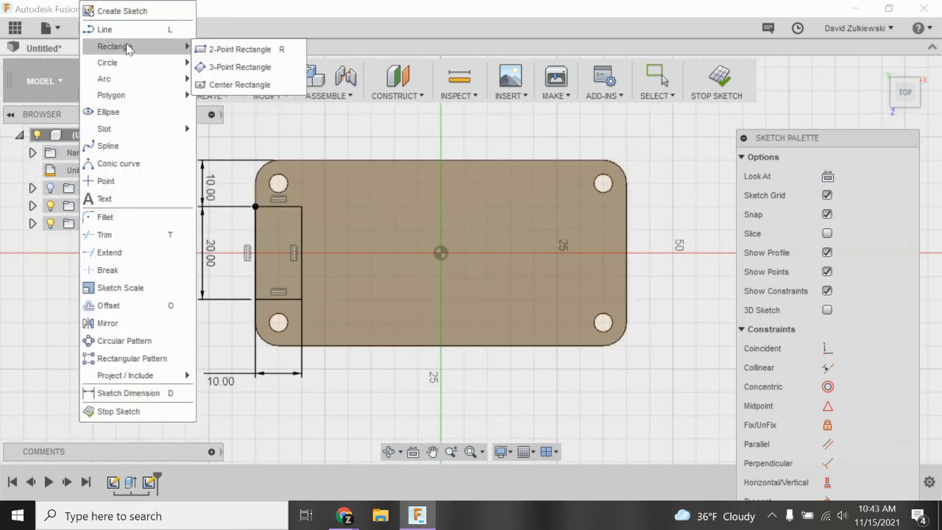
{"action": "left_click", "coordinate": [220, 50]}
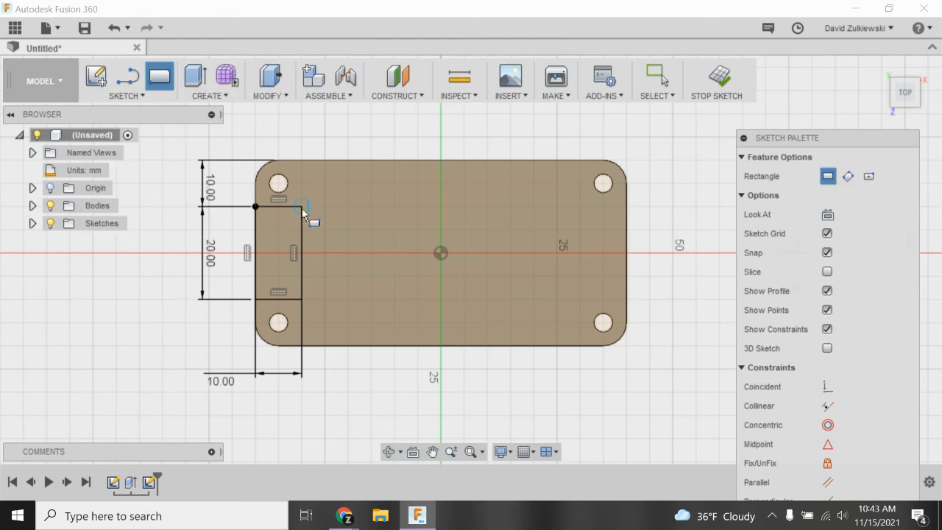
{"action": "left_click", "coordinate": [627, 206]}
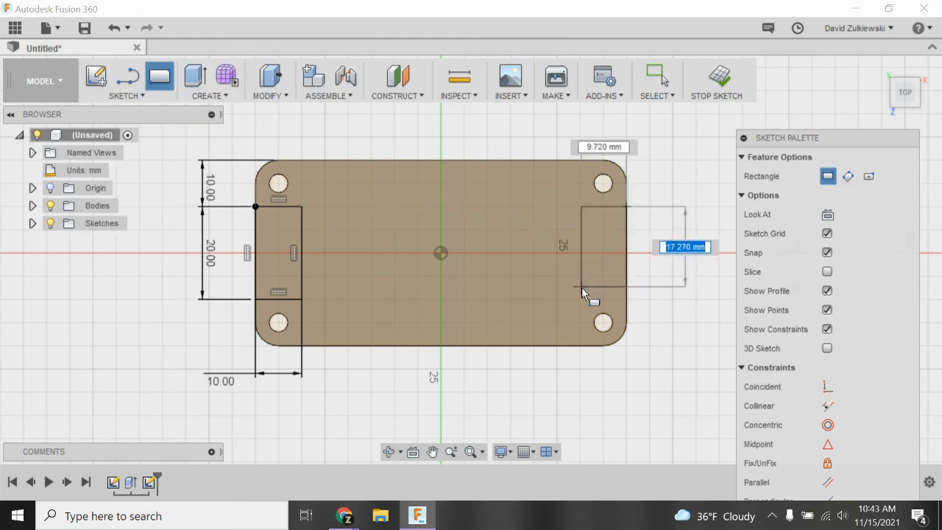
{"action": "type", "text": "20"}
{"action": "key", "text": "Tab"}
{"action": "type", "text": "10"}
{"action": "key", "text": "Return"}
{"action": "key", "text": "Escape"}
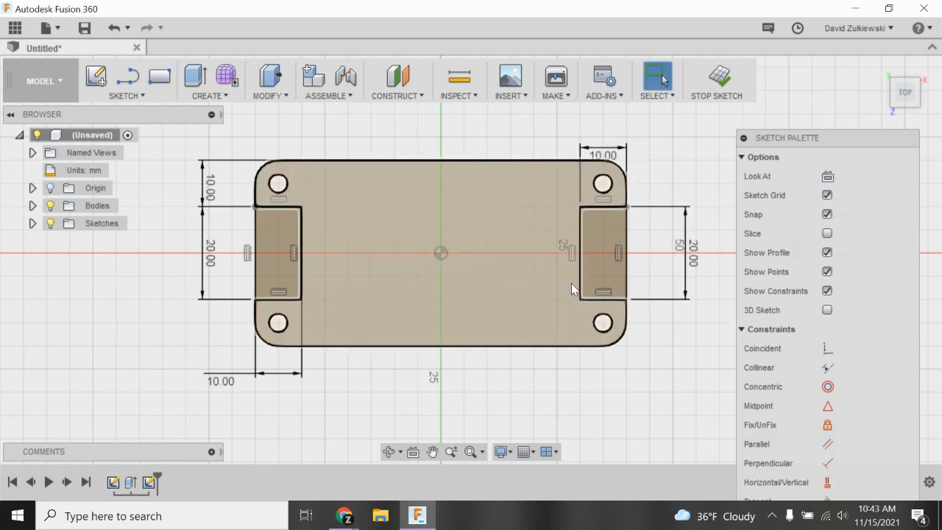
{"action": "left_click_drag", "start_coordinate": [603, 155], "coordinate": [670, 137]}
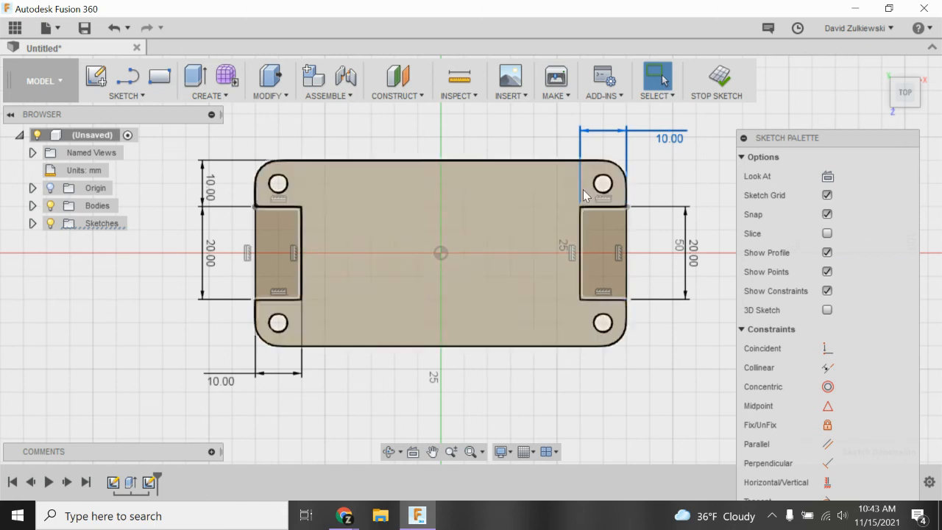
Dimension the right rectangle's upper edge 10 mm from the plate's upper edge and finish the sketch
{"action": "left_click", "coordinate": [125, 95]}
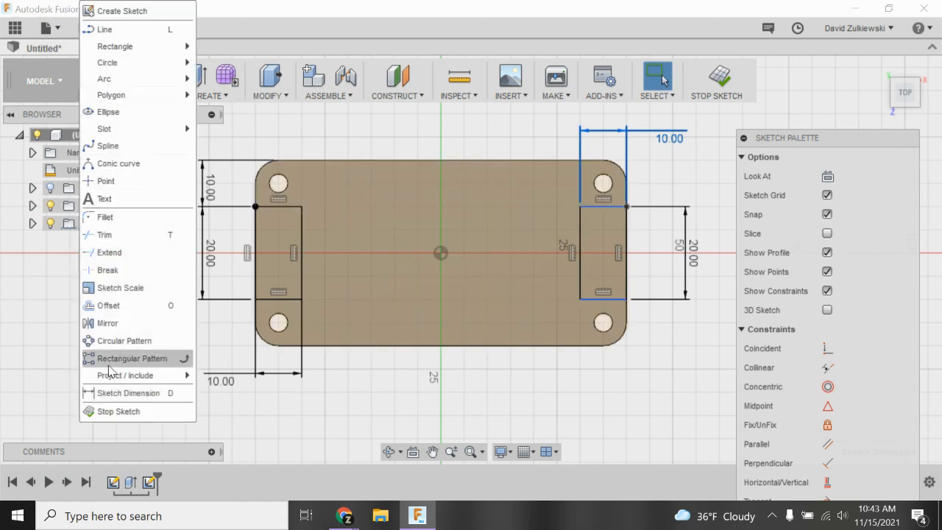
{"action": "left_click", "coordinate": [107, 392]}
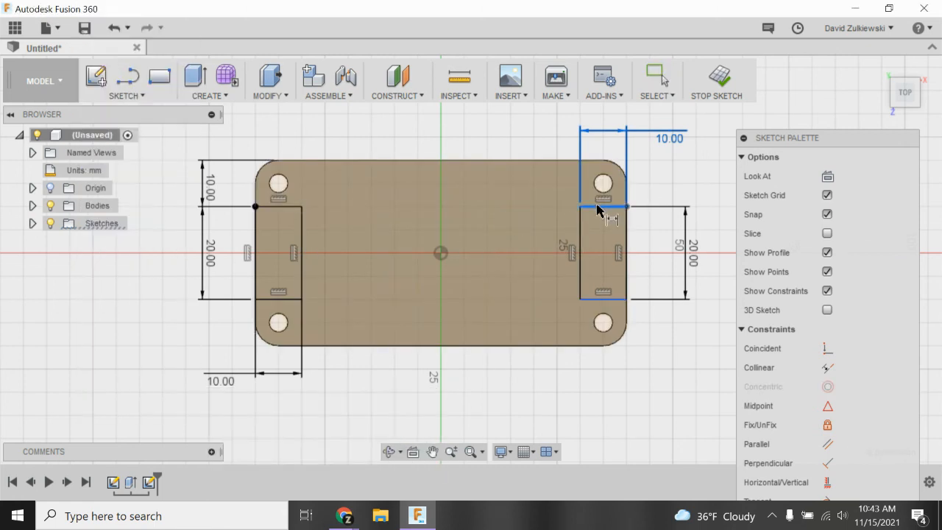
{"action": "left_click", "coordinate": [592, 159]}
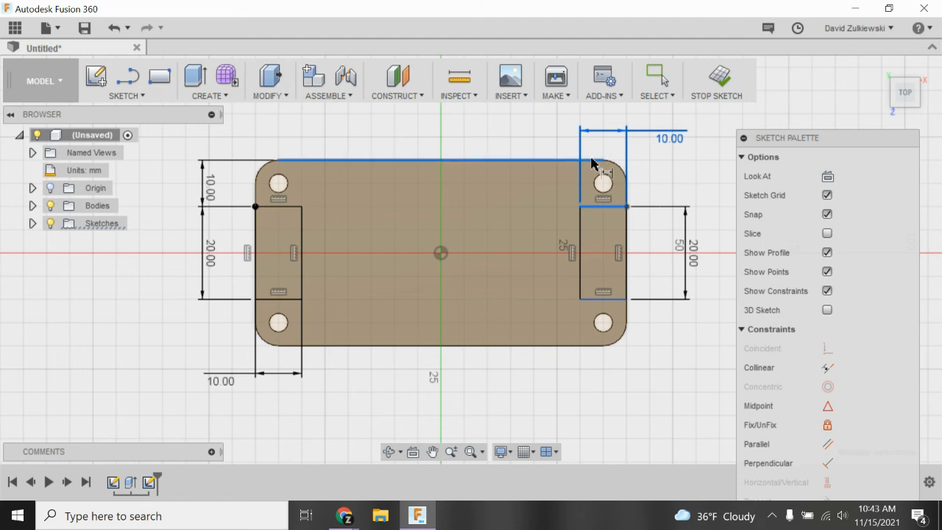
{"action": "left_click", "coordinate": [689, 181]}
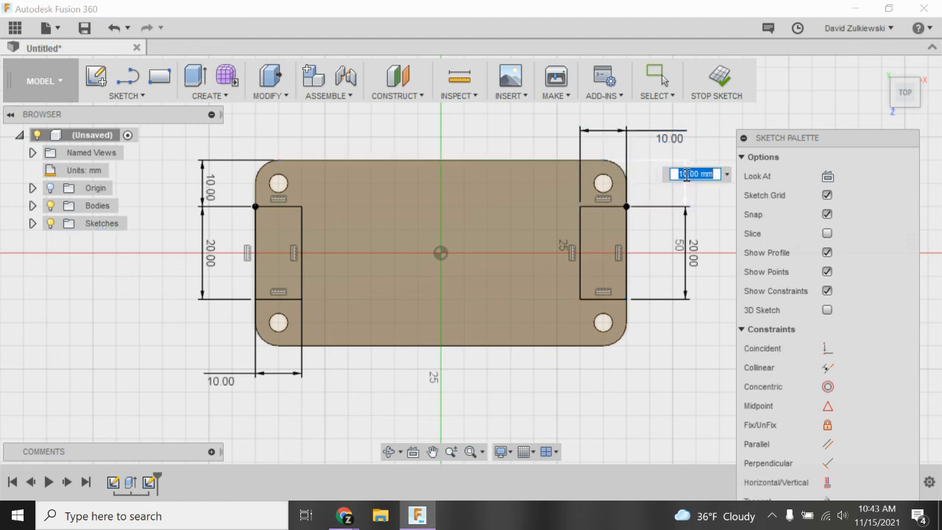
{"action": "key", "text": "Return"}
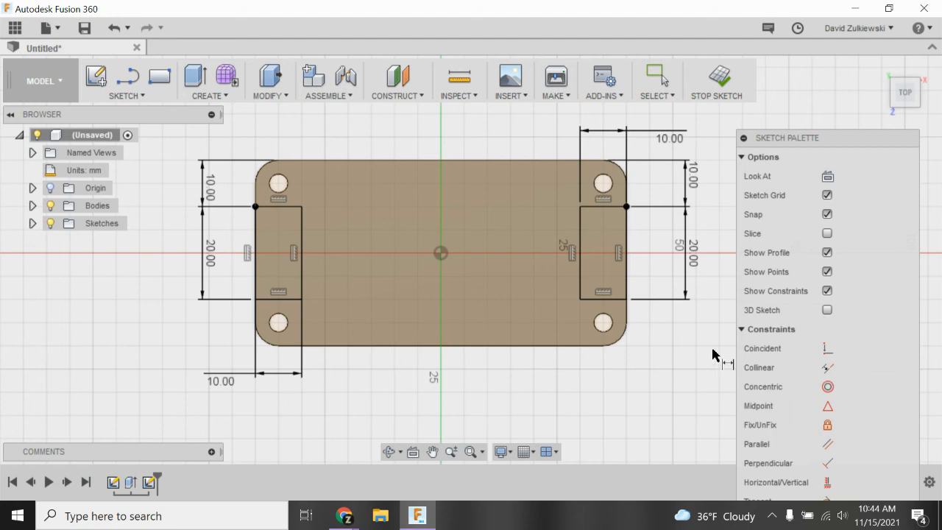
{"action": "left_click", "coordinate": [721, 77]}
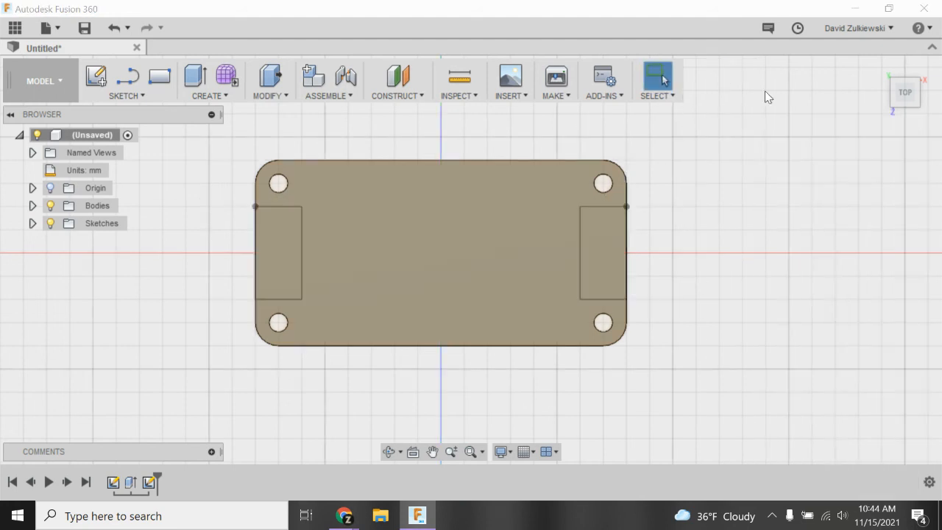
Extrude both end rectangles 20 mm upward from the plate and join them to it
{"action": "left_click", "coordinate": [881, 66]}
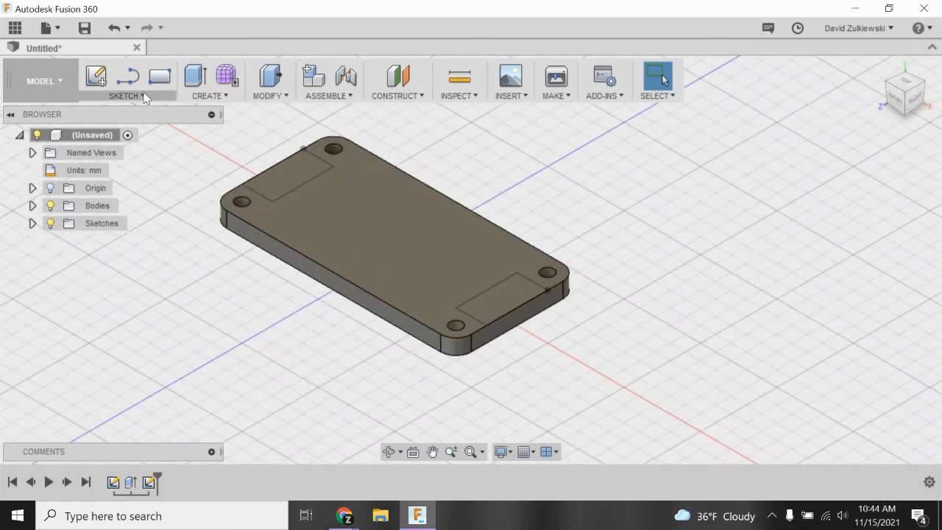
{"action": "left_click", "coordinate": [195, 76]}
{"action": "left_click", "coordinate": [280, 178]}
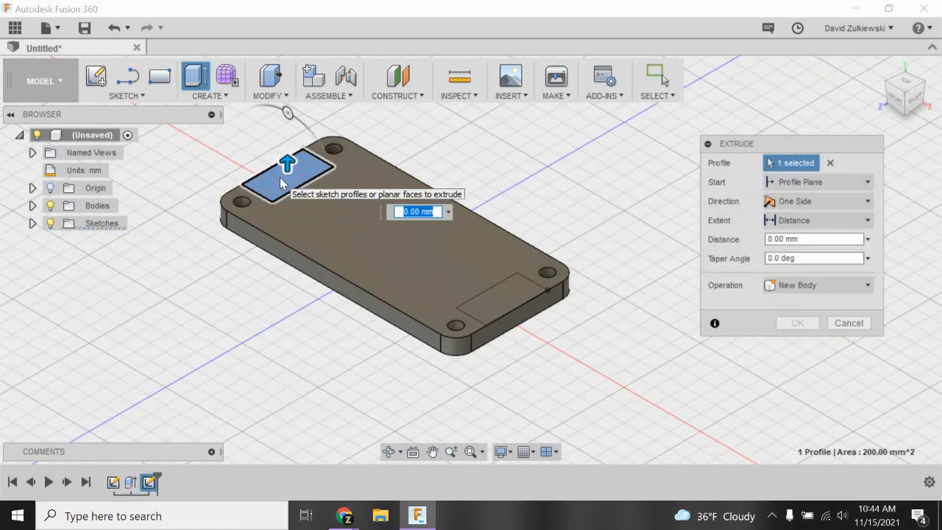
{"action": "left_click", "coordinate": [501, 291]}
{"action": "left_click_drag", "start_coordinate": [501, 286], "coordinate": [501, 231]}
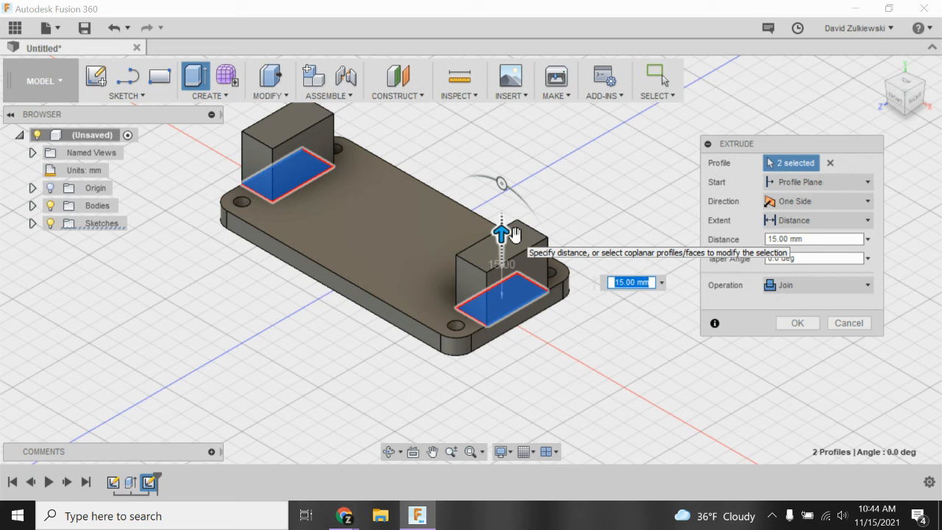
{"action": "type", "text": "20"}
{"action": "key", "text": "Return"}
{"action": "scroll", "coordinate": [515, 233], "scroll_direction": "down", "scroll_amount": 4}
{"action": "scroll", "coordinate": [513, 189], "scroll_direction": "up", "scroll_amount": 4}
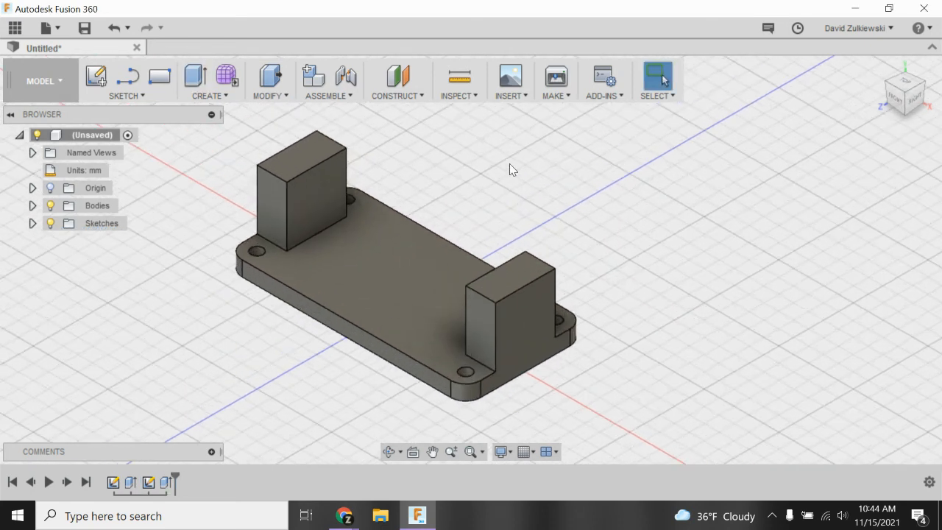
{"action": "left_click", "coordinate": [203, 94]}
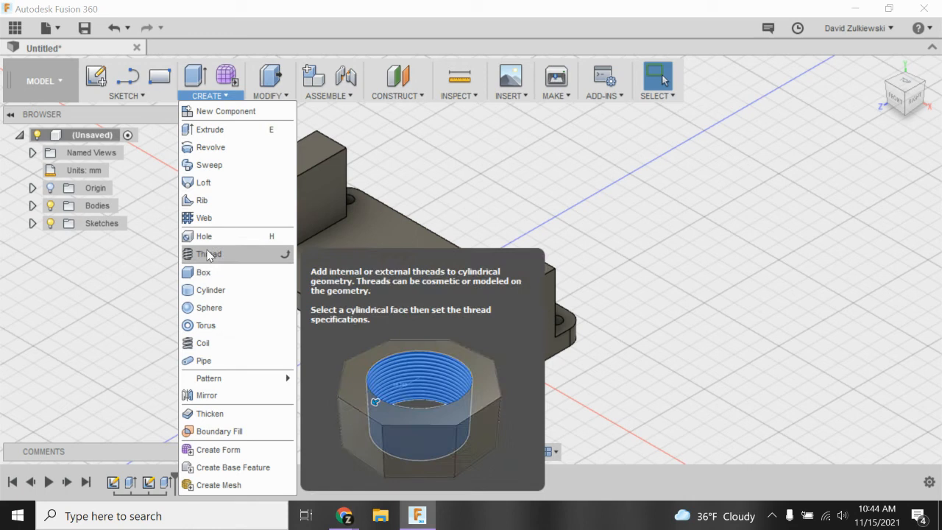
{"action": "left_click", "coordinate": [266, 95]}
{"action": "left_click", "coordinate": [276, 134]}
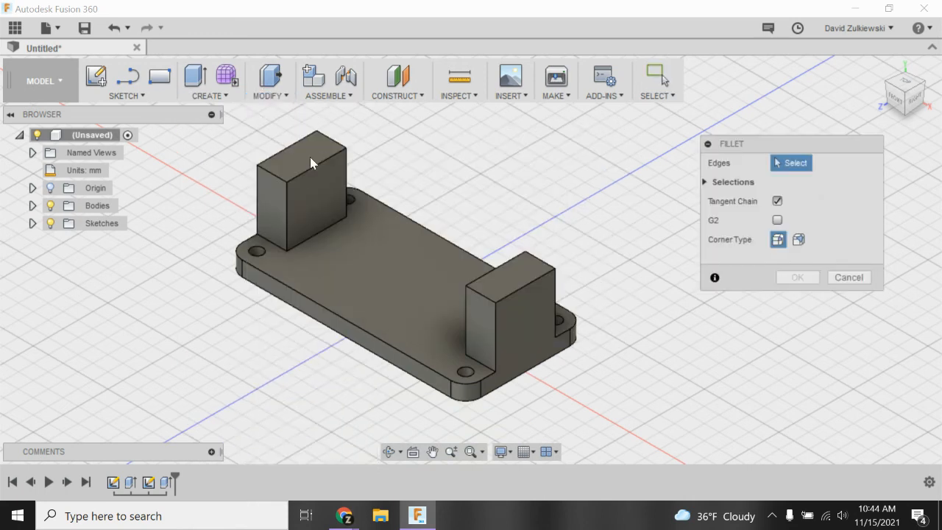
{"action": "left_click", "coordinate": [272, 178]}
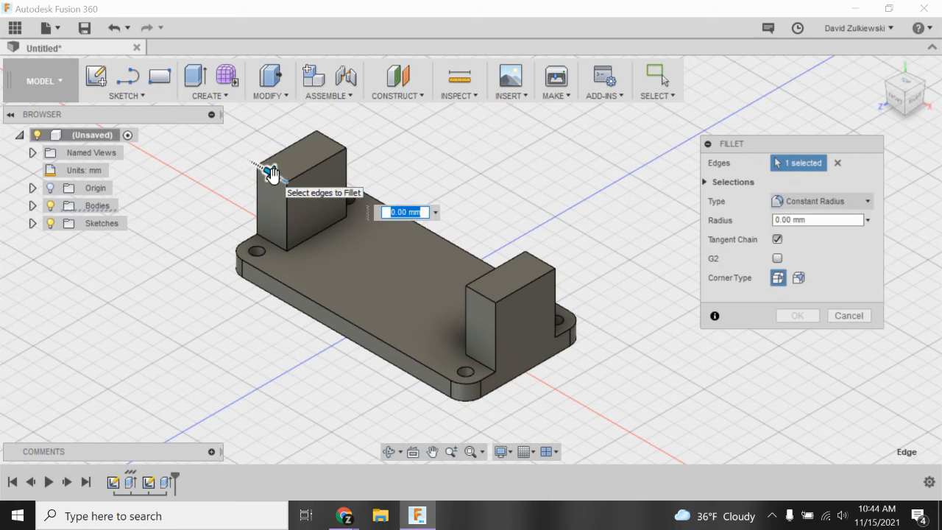
{"action": "key", "text": "Escape"}
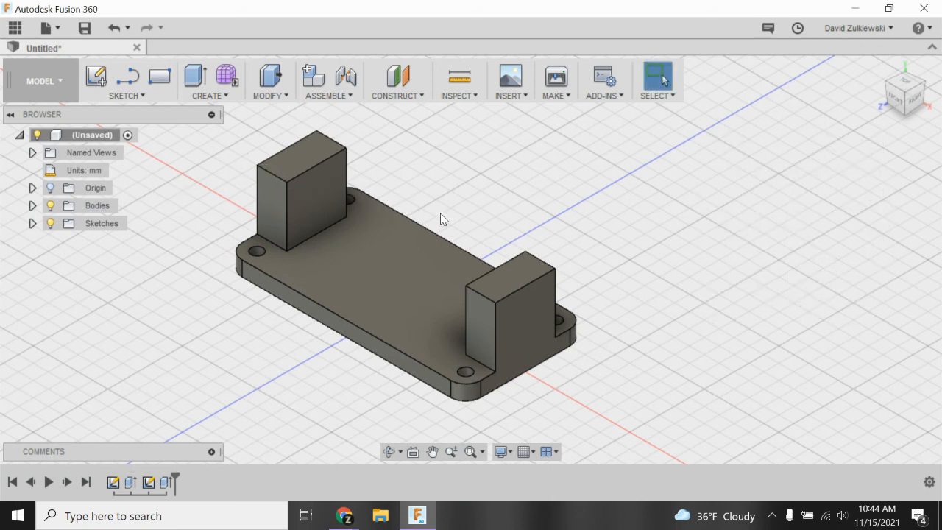
Create a new sketch on the outer end face of the right block
{"action": "left_click", "coordinate": [126, 95]}
{"action": "mouse_move", "coordinate": [114, 102]}
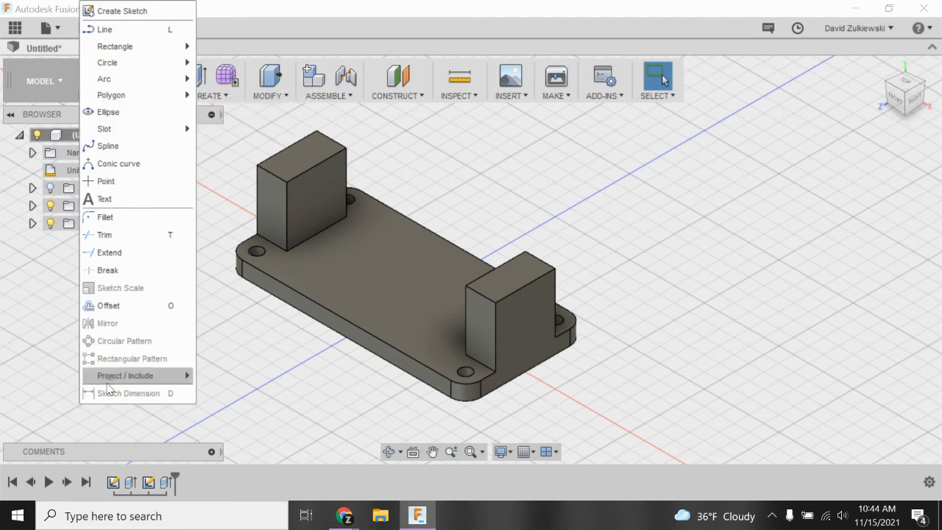
{"action": "left_click", "coordinate": [110, 10]}
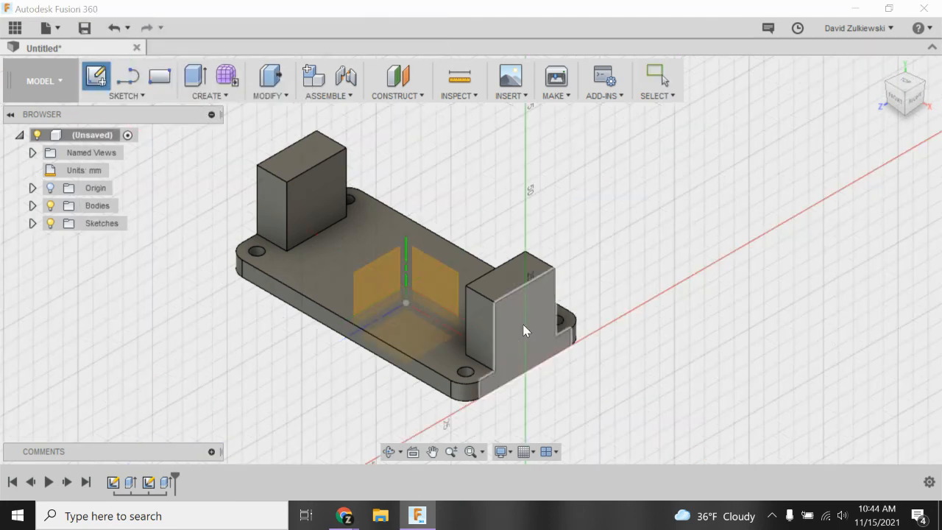
{"action": "left_click", "coordinate": [513, 320]}
{"action": "scroll", "coordinate": [578, 221], "scroll_direction": "up", "scroll_amount": 4}
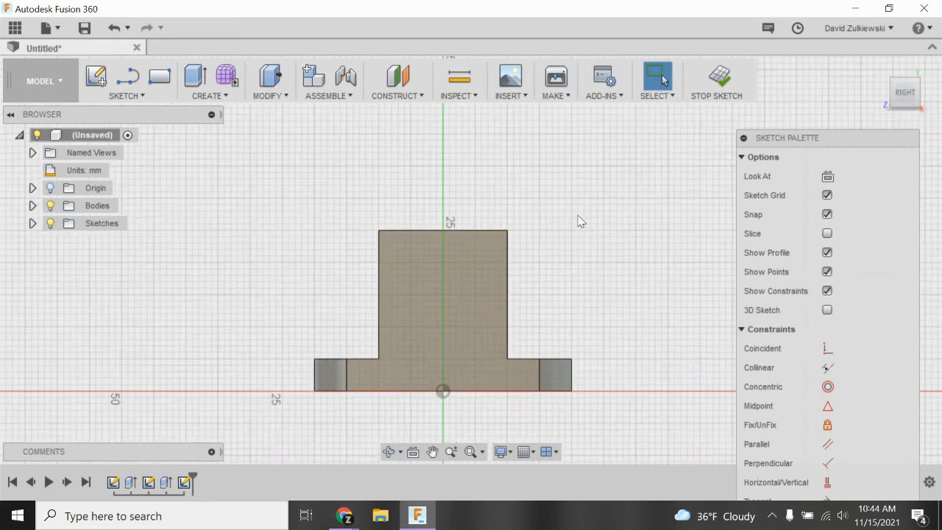
{"action": "left_click", "coordinate": [114, 90]}
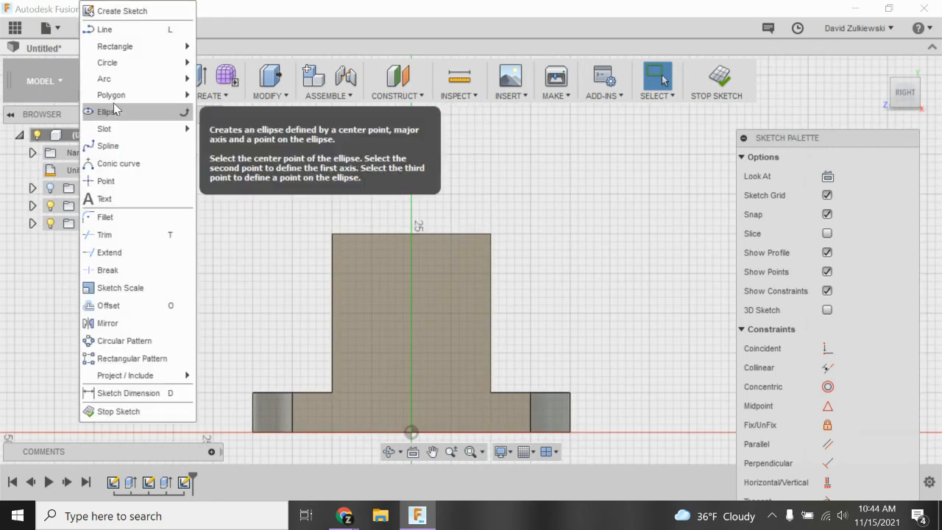
{"action": "mouse_move", "coordinate": [109, 79]}
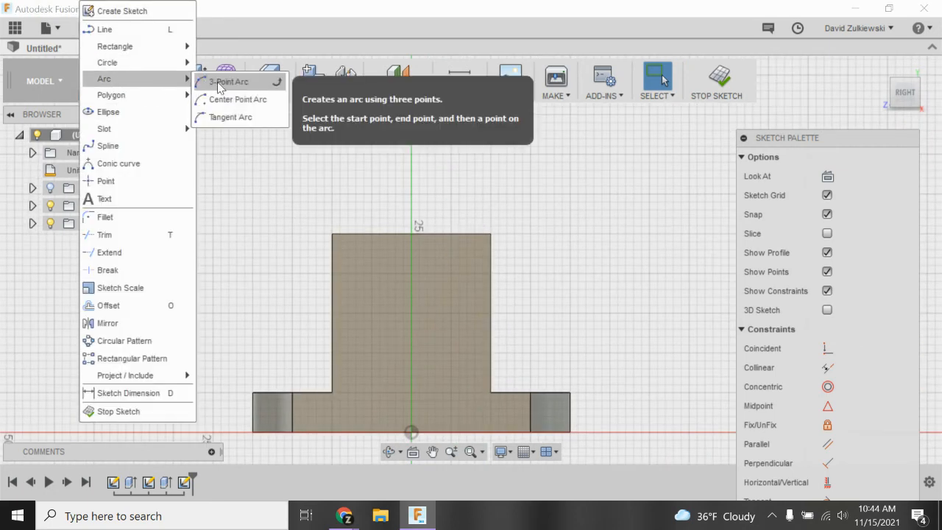
{"action": "left_click", "coordinate": [217, 99]}
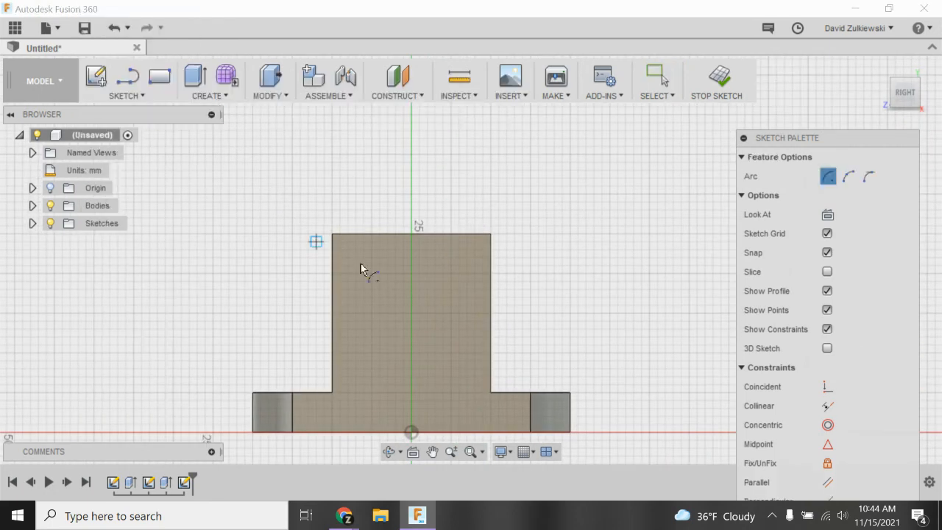
{"action": "left_click", "coordinate": [411, 289]}
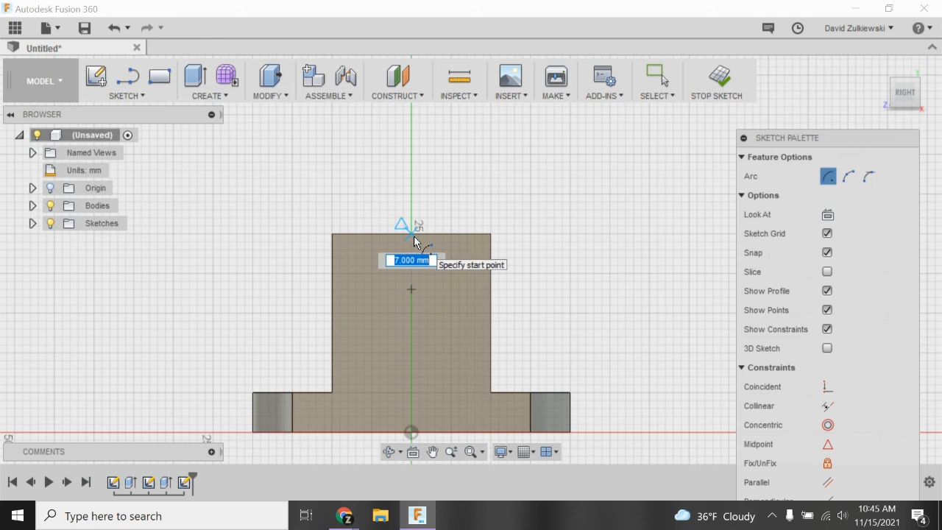
{"action": "type", "text": "10"}
{"action": "key", "text": "Tab"}
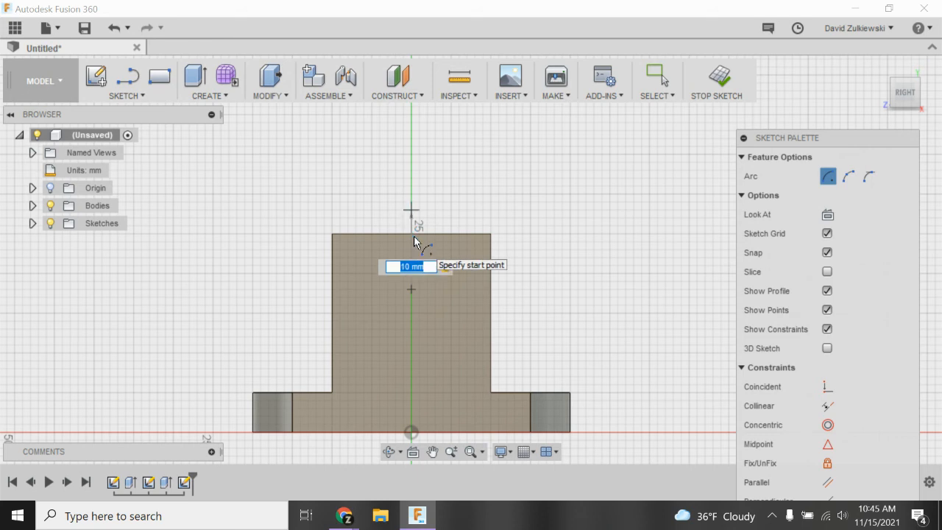
{"action": "key", "text": "Escape"}
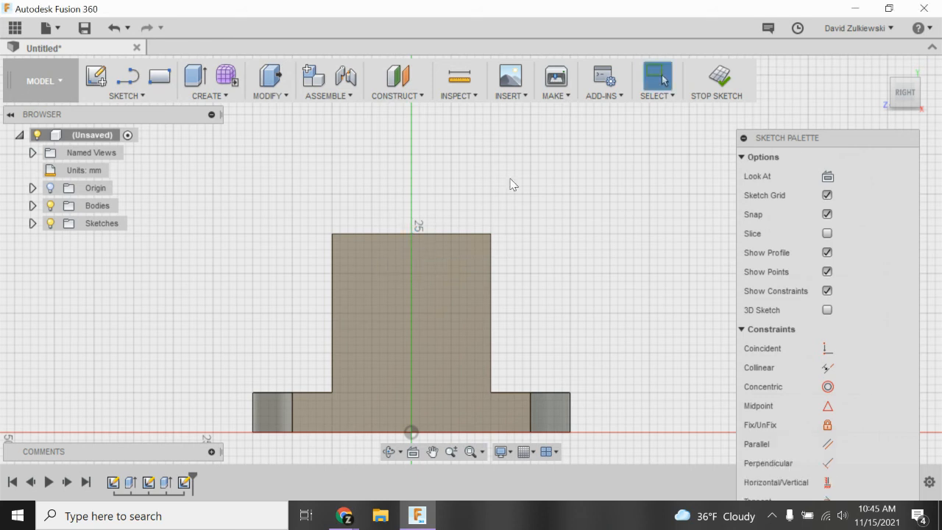
Try to place a sketch point near the vertical centre axis of the block's end face
{"action": "left_click", "coordinate": [114, 96]}
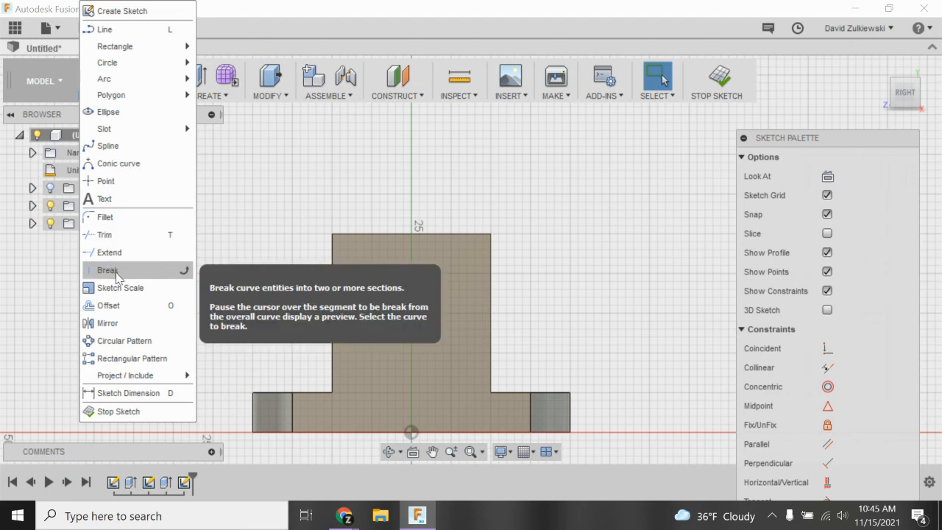
{"action": "left_click", "coordinate": [126, 181]}
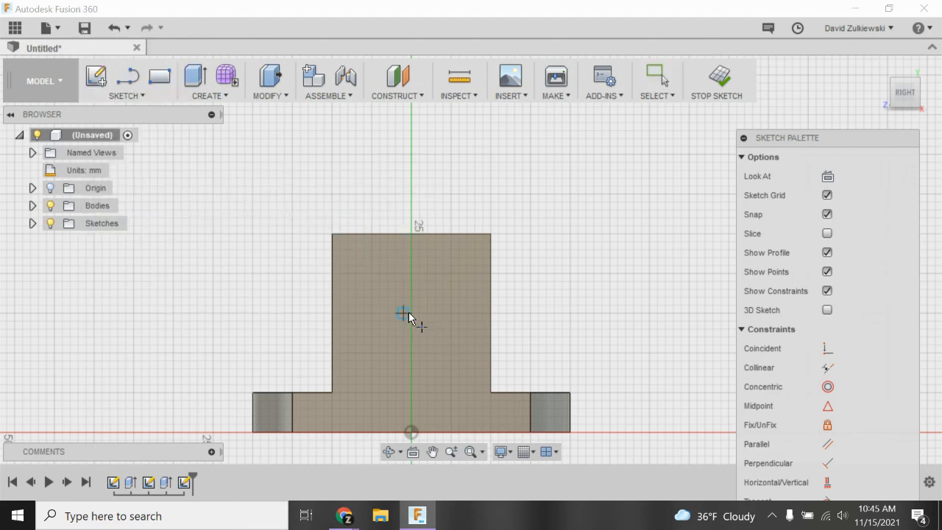
{"action": "left_click", "coordinate": [403, 313]}
{"action": "key", "text": "Escape"}
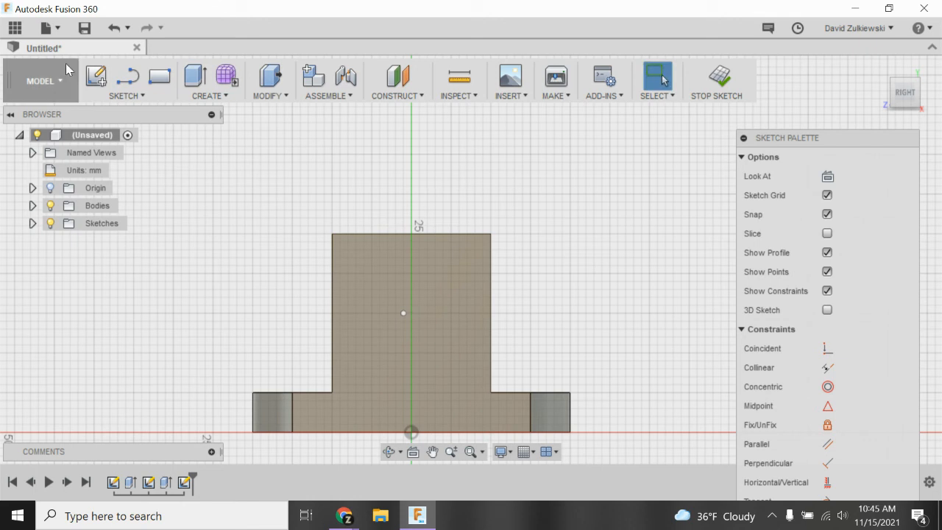
Place a sketch point on the end face's vertical axis and dimension it 10 mm below the block's upper edge
{"action": "left_click", "coordinate": [112, 97]}
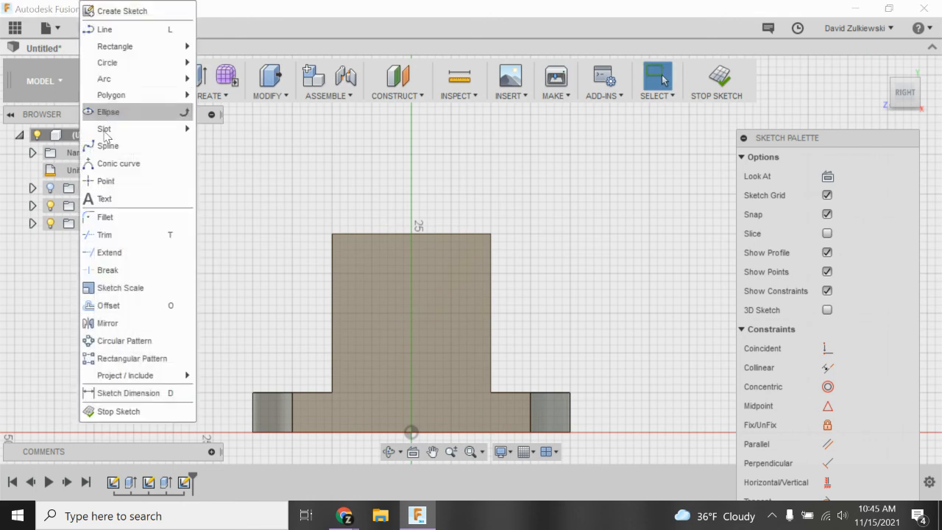
{"action": "left_click", "coordinate": [114, 182]}
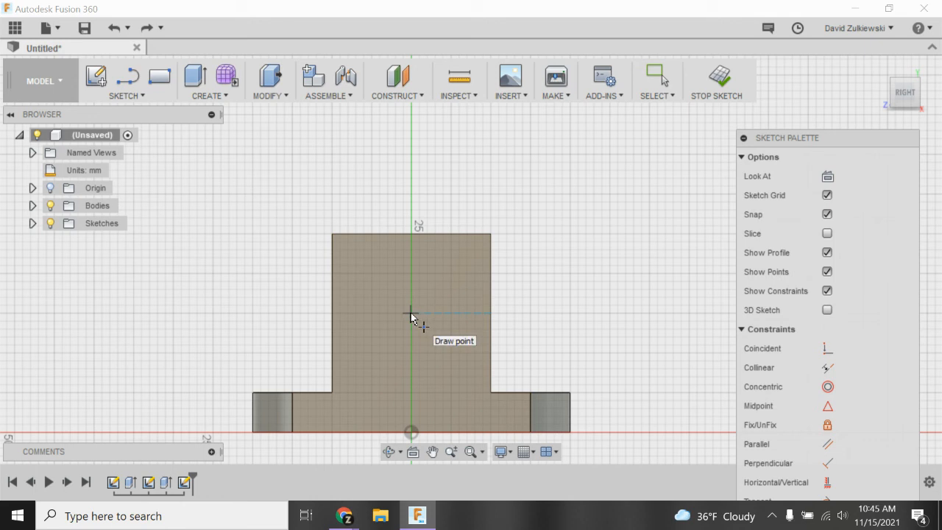
{"action": "left_click", "coordinate": [412, 257]}
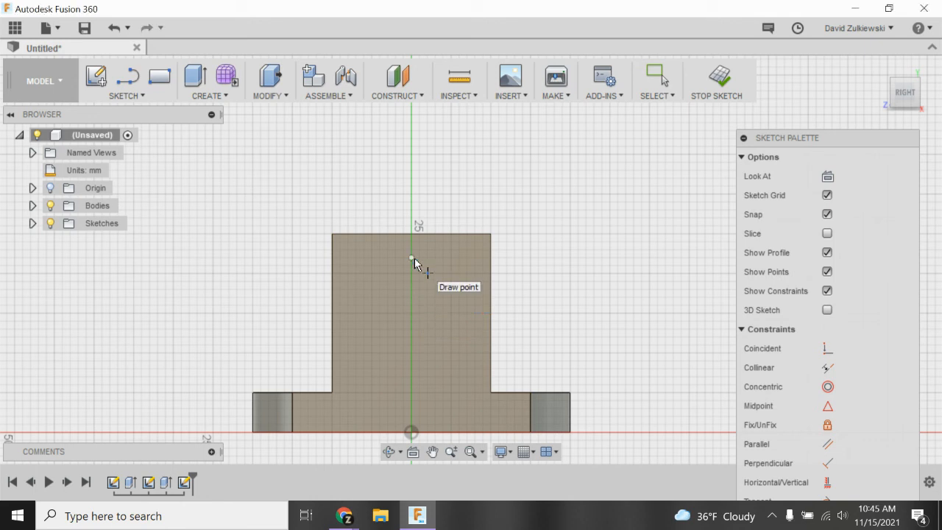
{"action": "left_click", "coordinate": [112, 97]}
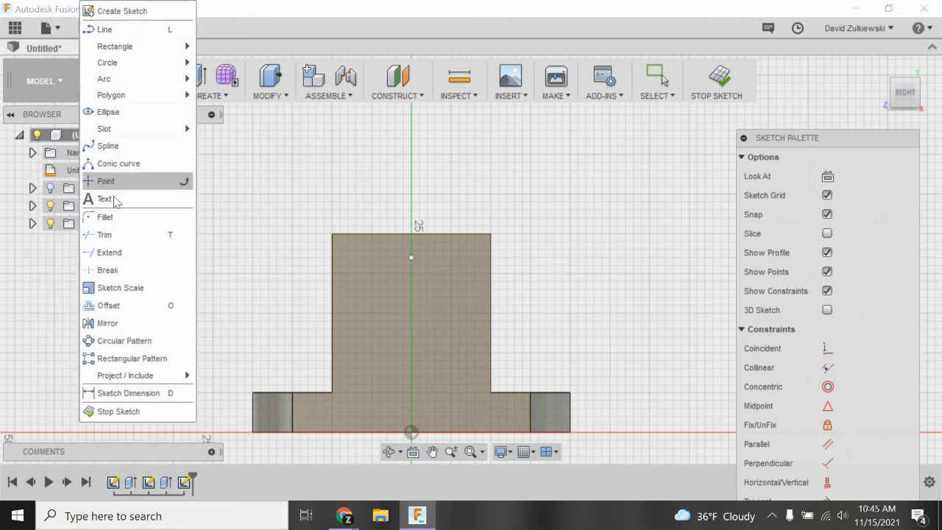
{"action": "left_click", "coordinate": [117, 392]}
{"action": "left_click", "coordinate": [427, 235]}
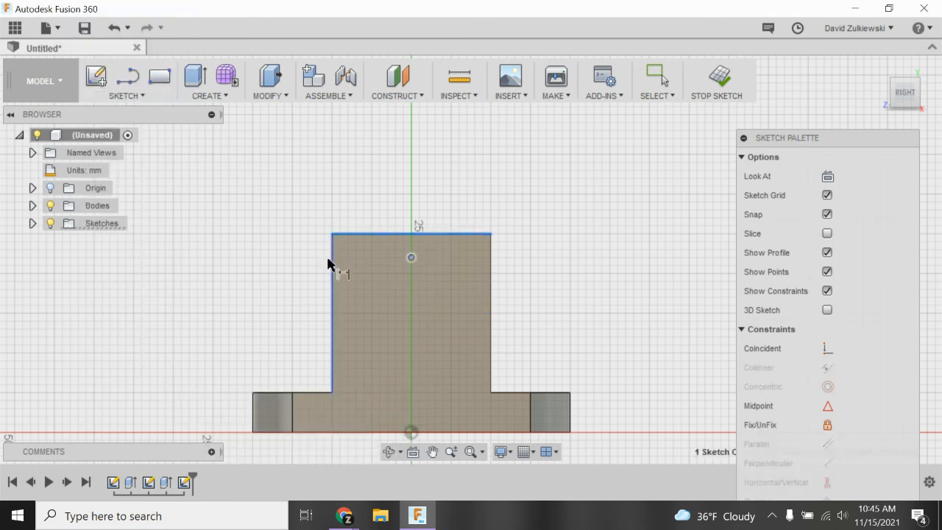
{"action": "left_click", "coordinate": [256, 275]}
{"action": "type", "text": "10"}
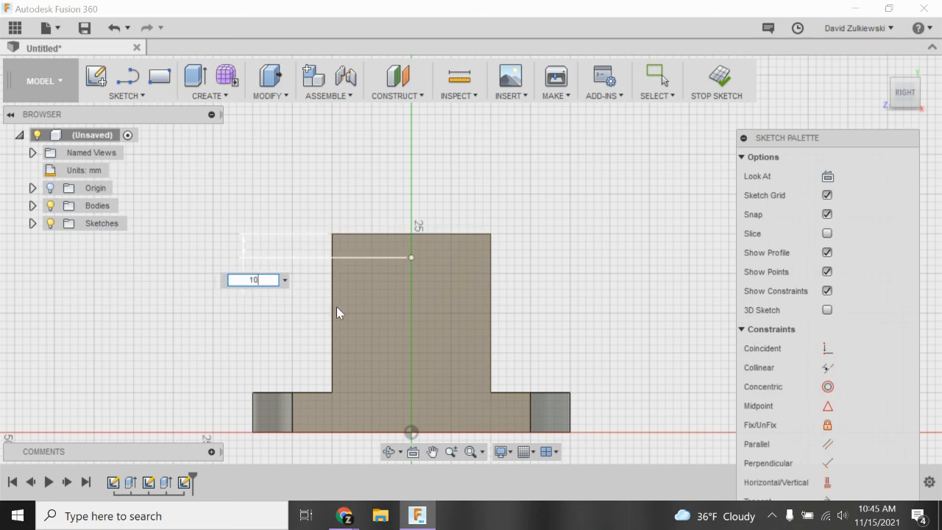
{"action": "key", "text": "Return"}
Draw a center point arc around the point as a semicircle between the block's two side edges, and finish the sketch
{"action": "left_click", "coordinate": [128, 93]}
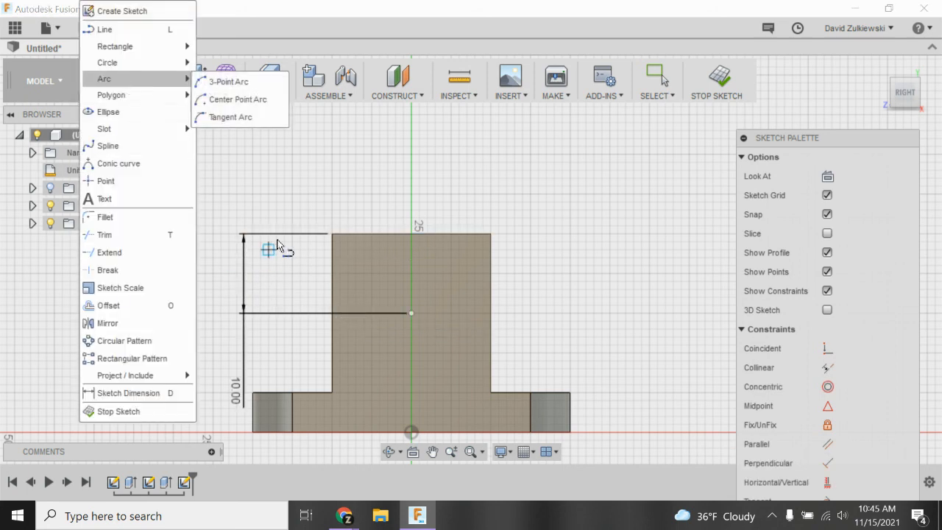
{"action": "left_click", "coordinate": [228, 100]}
{"action": "left_click", "coordinate": [412, 314]}
{"action": "left_click", "coordinate": [333, 316]}
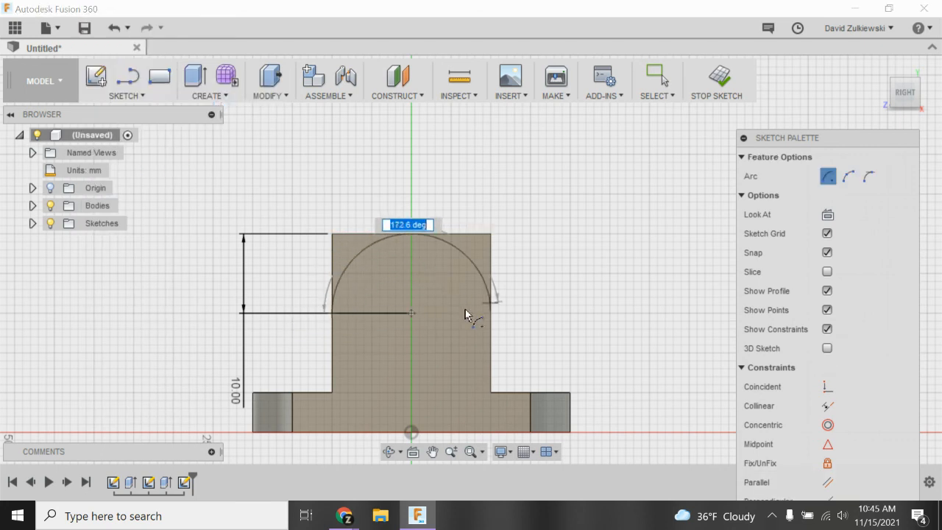
{"action": "left_click", "coordinate": [490, 315]}
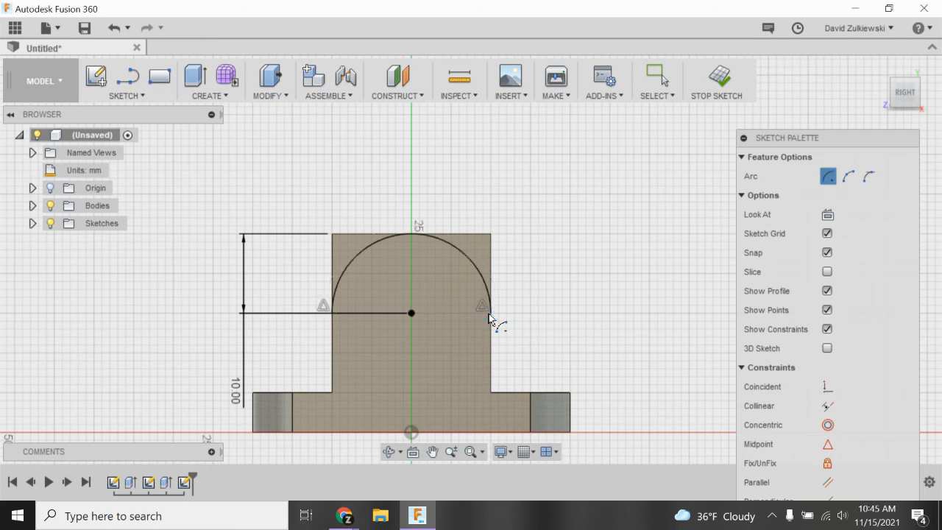
{"action": "left_click", "coordinate": [720, 77]}
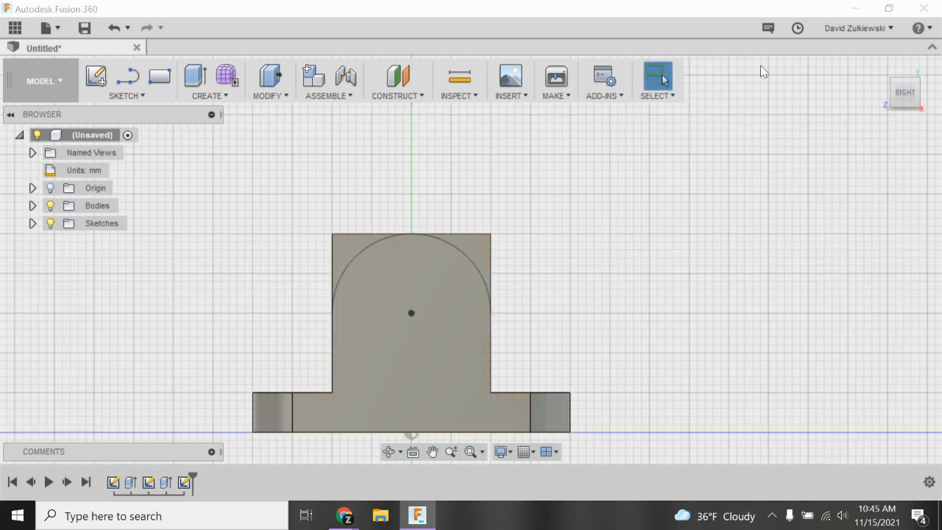
Extrude the two corner profiles above the semicircle as a cut with extent All through both end blocks
{"action": "left_click", "coordinate": [878, 67]}
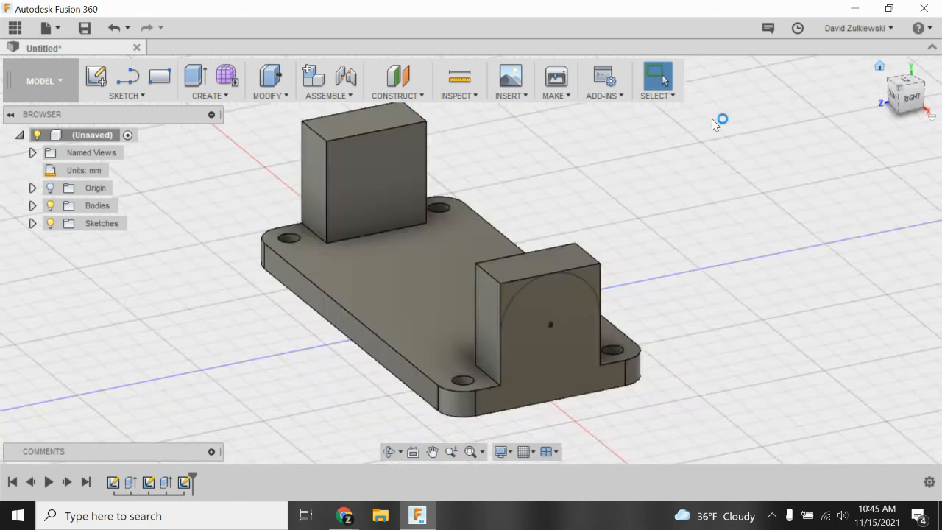
{"action": "left_click", "coordinate": [195, 76]}
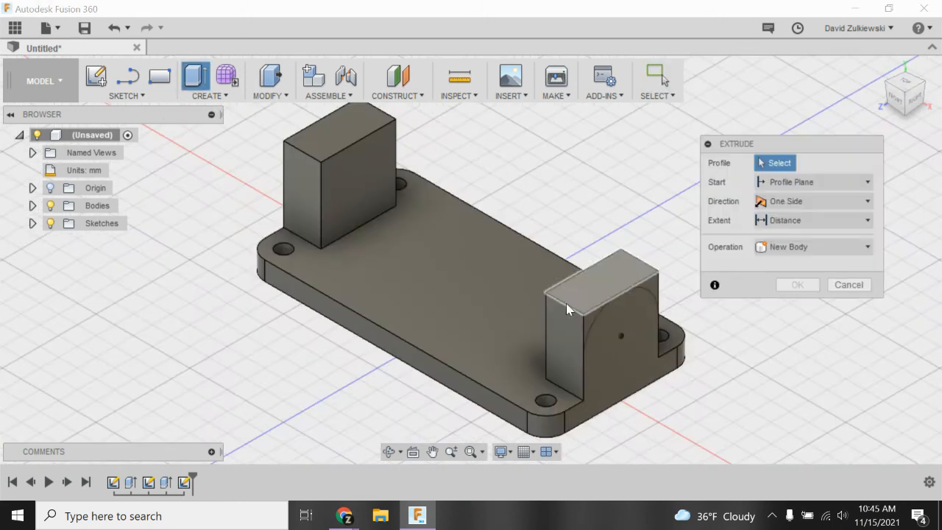
{"action": "left_click", "coordinate": [576, 324]}
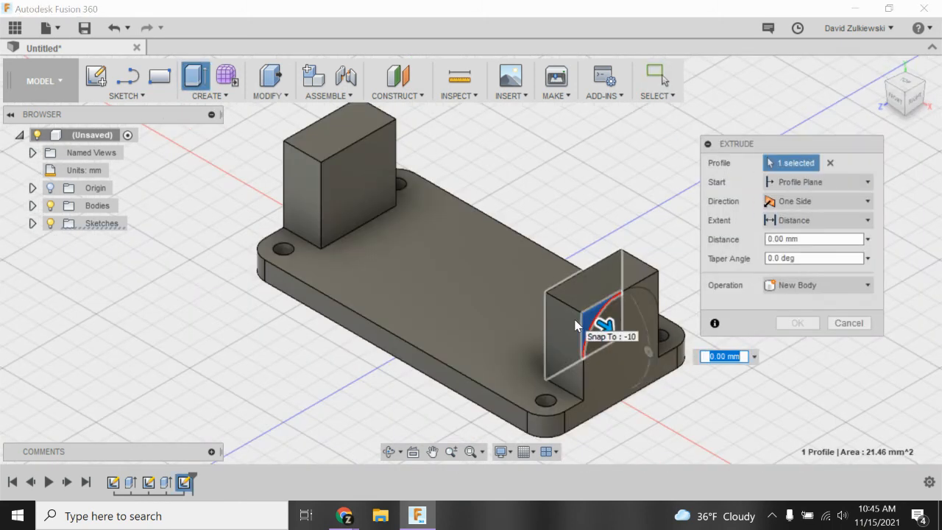
{"action": "left_click", "coordinate": [654, 295]}
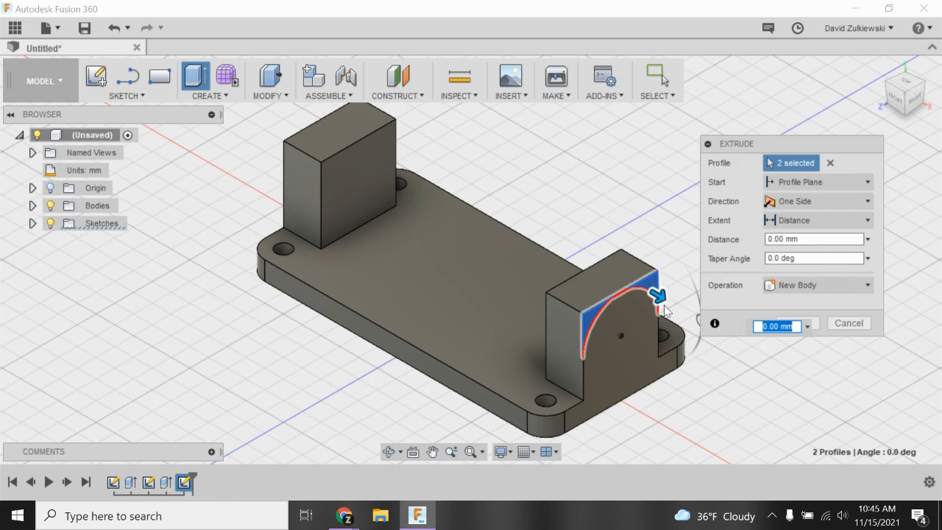
{"action": "left_click_drag", "start_coordinate": [658, 297], "coordinate": [287, 110]}
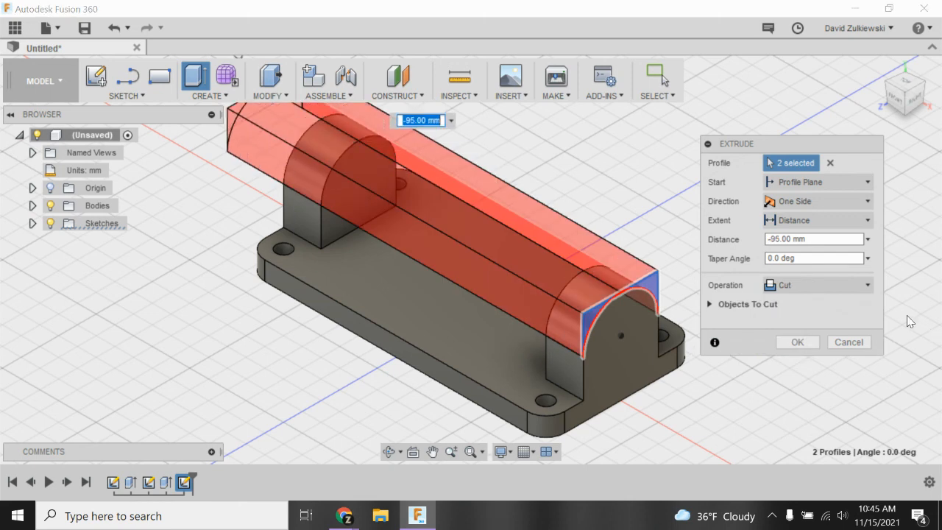
{"action": "left_click", "coordinate": [817, 220]}
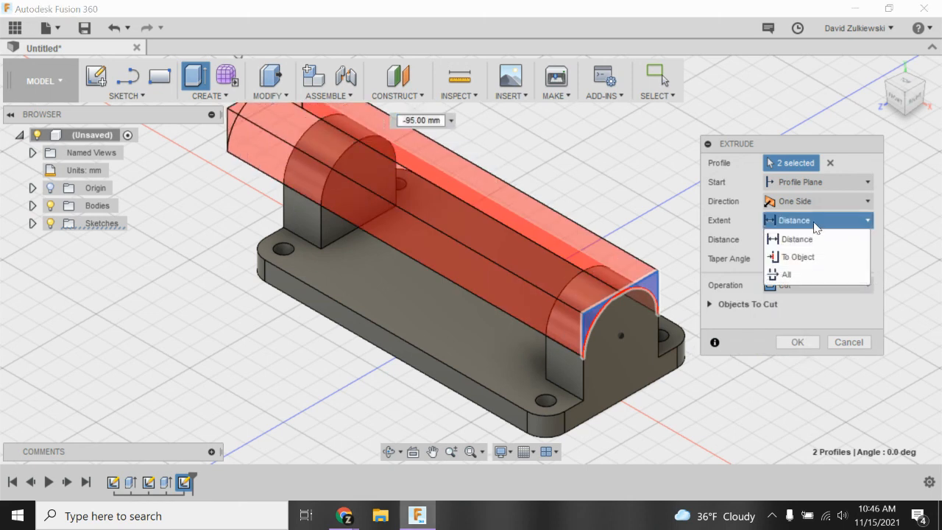
{"action": "left_click", "coordinate": [792, 275]}
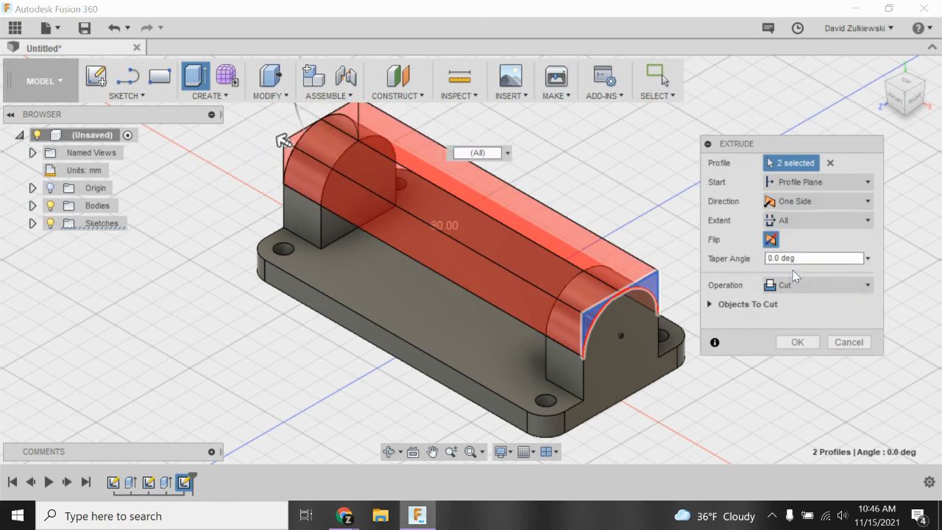
{"action": "left_click", "coordinate": [792, 342]}
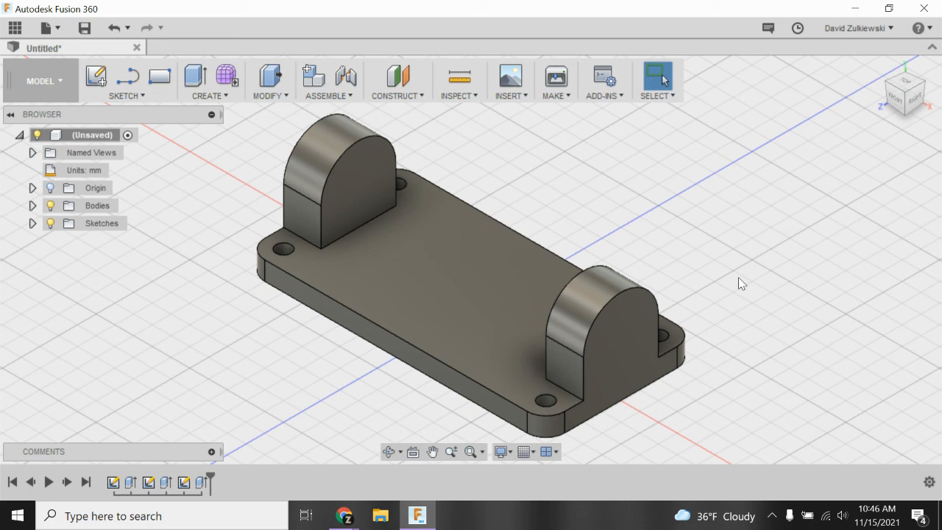
Reopen the semicircle sketch on the right block's end face for editing
{"action": "left_click", "coordinate": [184, 482]}
{"action": "left_click", "coordinate": [250, 411]}
{"action": "left_click", "coordinate": [183, 483]}
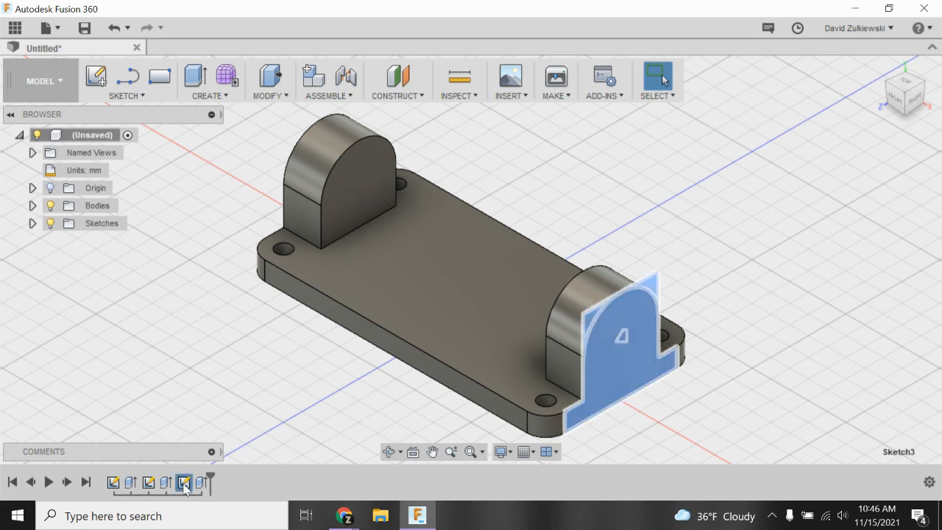
{"action": "right_click", "coordinate": [188, 491]}
{"action": "left_click", "coordinate": [192, 486]}
{"action": "right_click", "coordinate": [190, 489]}
{"action": "left_click", "coordinate": [229, 375]}
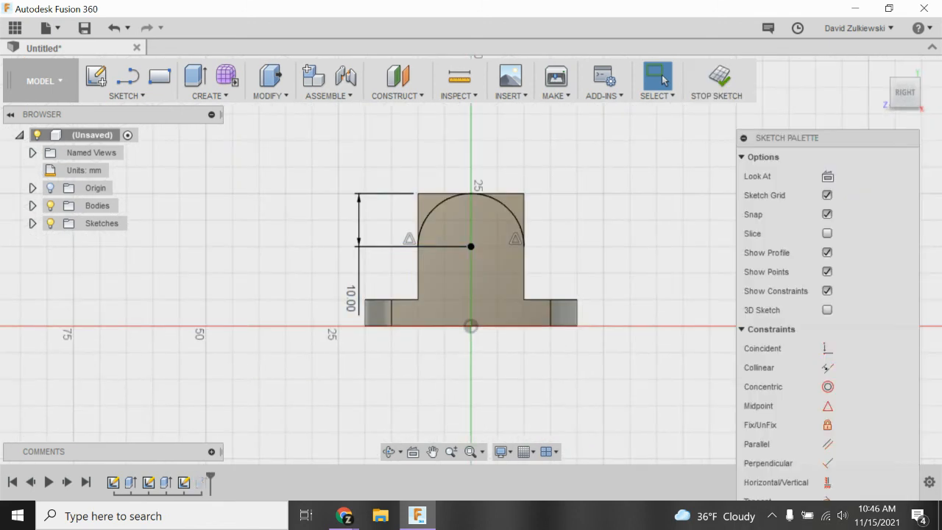
Draw an 8 mm center diameter circle on the arc's center point, place its dimension outside the block, and finish the sketch
{"action": "left_click", "coordinate": [119, 97]}
{"action": "mouse_move", "coordinate": [187, 65]}
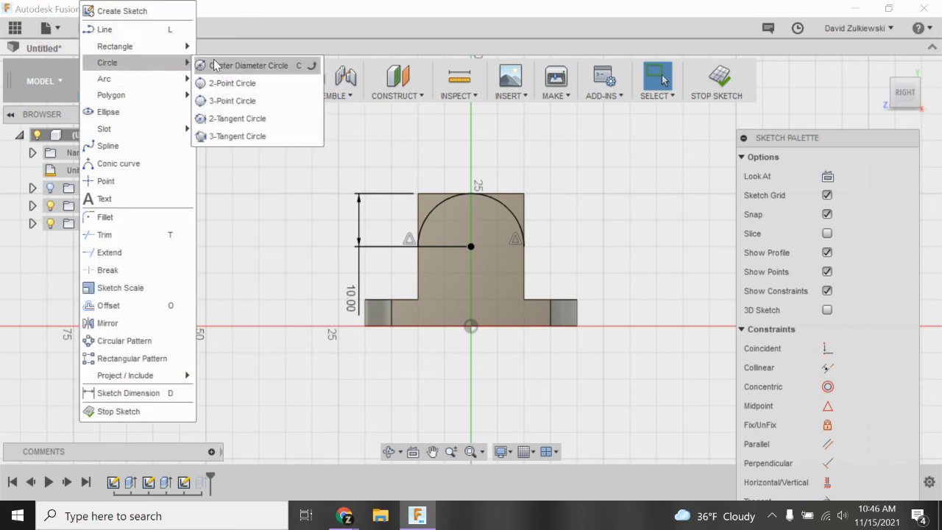
{"action": "left_click", "coordinate": [248, 66]}
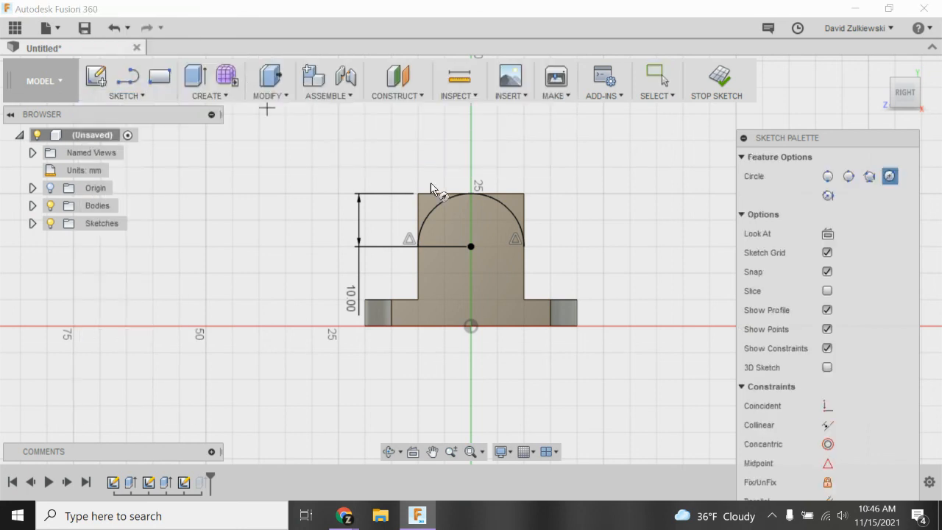
{"action": "left_click", "coordinate": [471, 246]}
{"action": "type", "text": "8"}
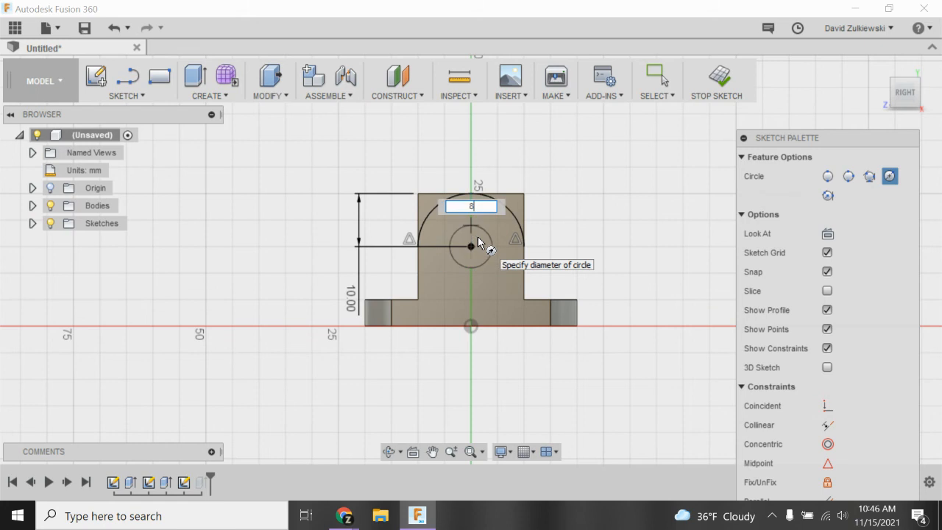
{"action": "key", "text": "Return"}
{"action": "key", "text": "Escape"}
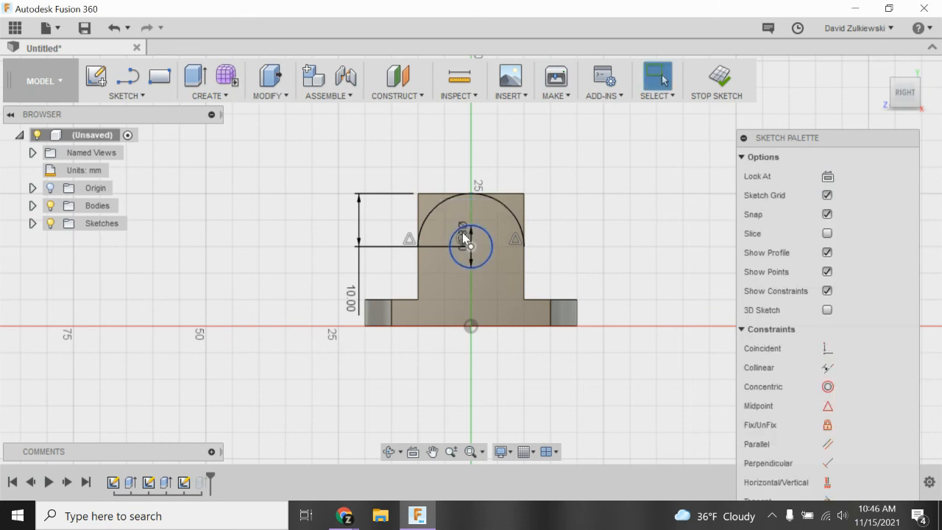
{"action": "left_click_drag", "start_coordinate": [463, 234], "coordinate": [397, 137]}
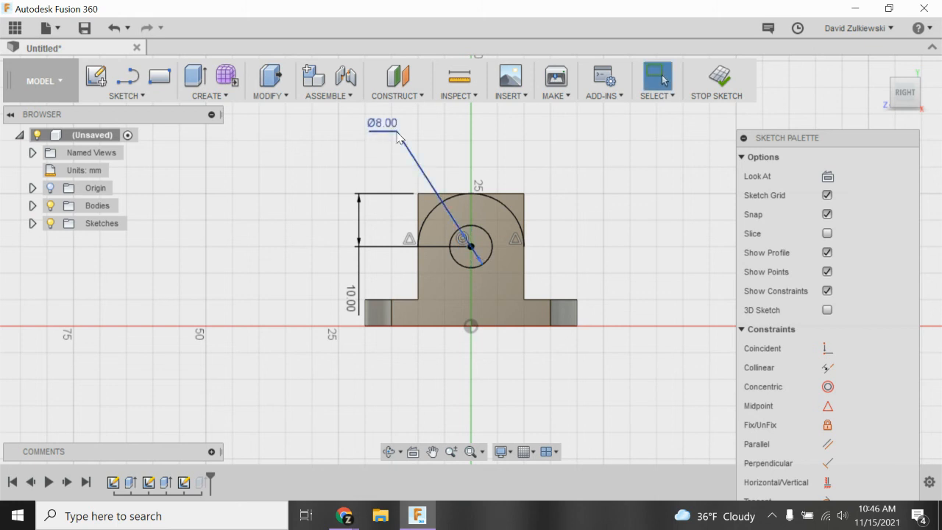
{"action": "left_click", "coordinate": [717, 81]}
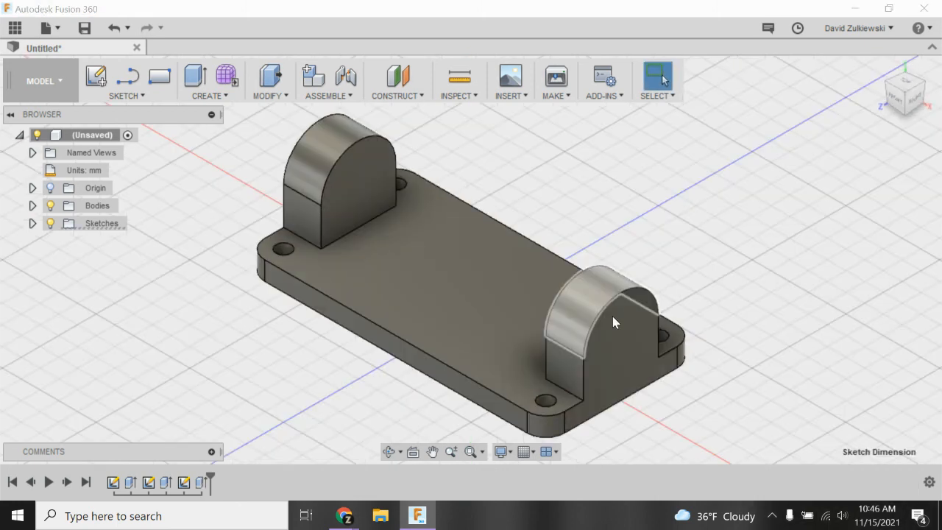
Try to add the circle profile to the existing corner cut that rounds the blocks
{"action": "left_click", "coordinate": [202, 482]}
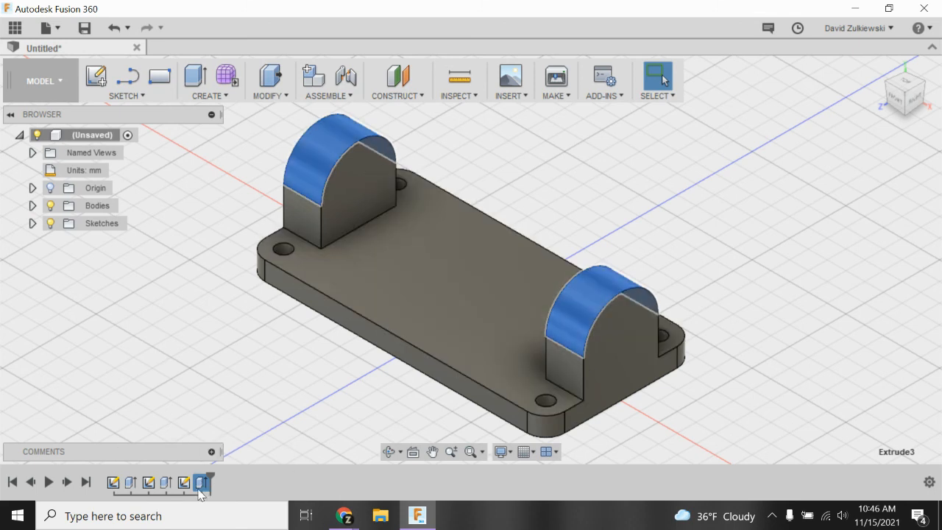
{"action": "right_click", "coordinate": [202, 487]}
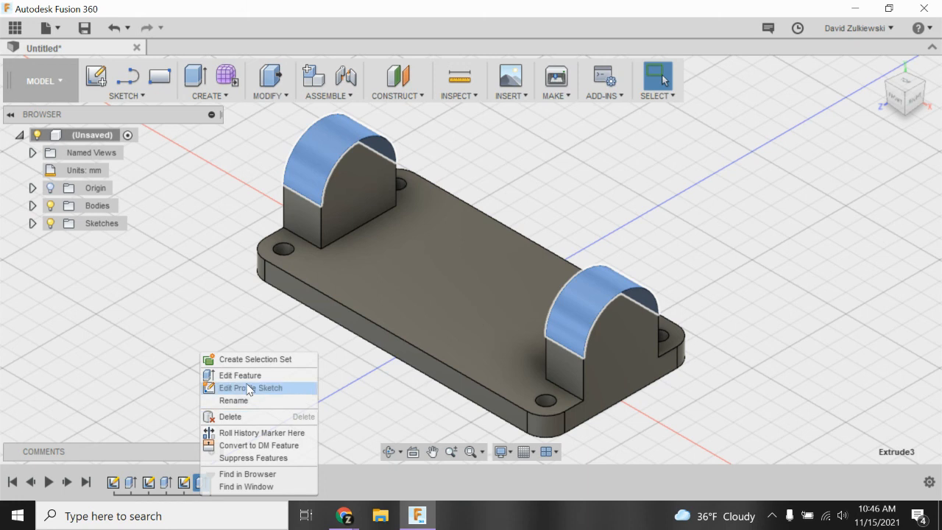
{"action": "left_click", "coordinate": [246, 376]}
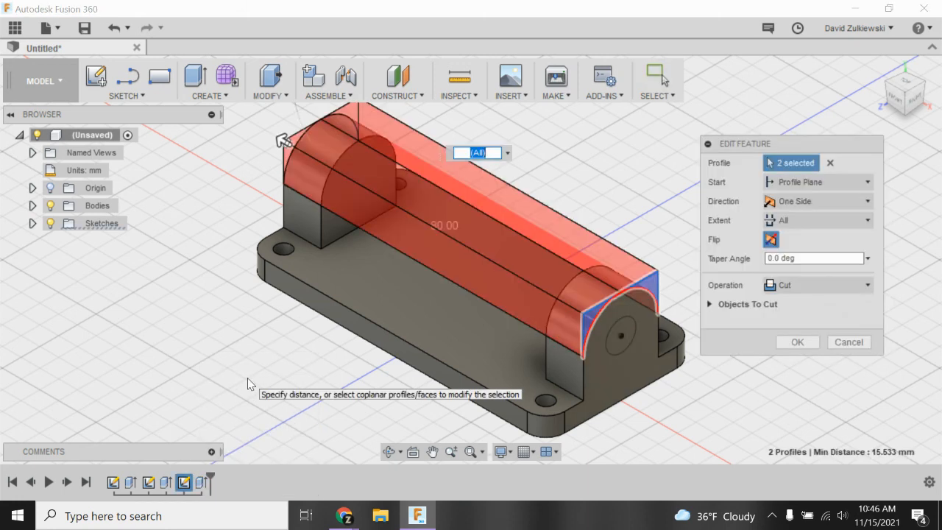
{"action": "left_click", "coordinate": [625, 345]}
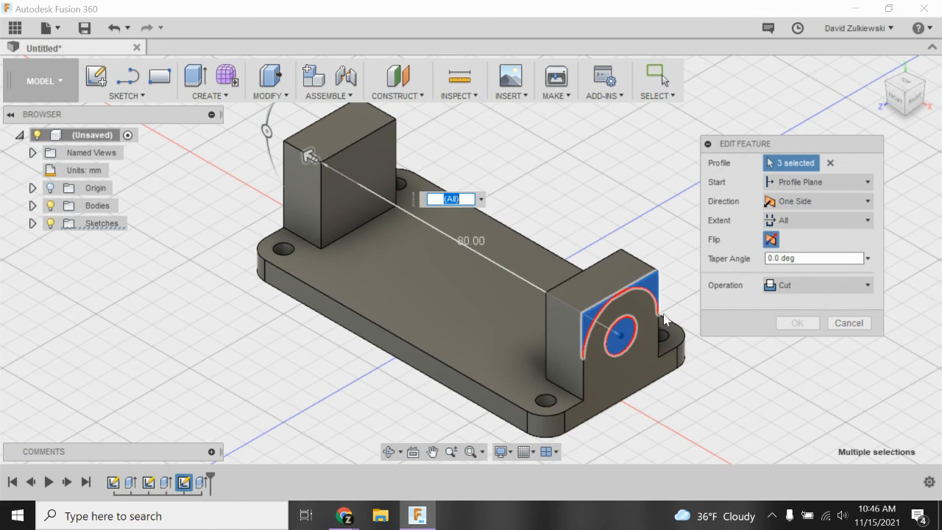
{"action": "left_click", "coordinate": [848, 324]}
{"action": "left_click", "coordinate": [201, 484]}
{"action": "right_click", "coordinate": [201, 483]}
{"action": "left_click", "coordinate": [228, 376]}
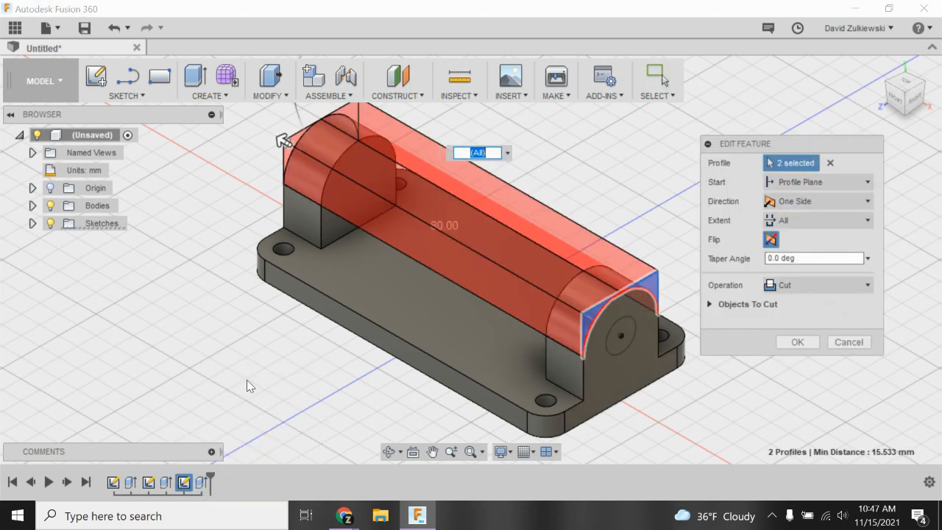
{"action": "left_click", "coordinate": [799, 344]}
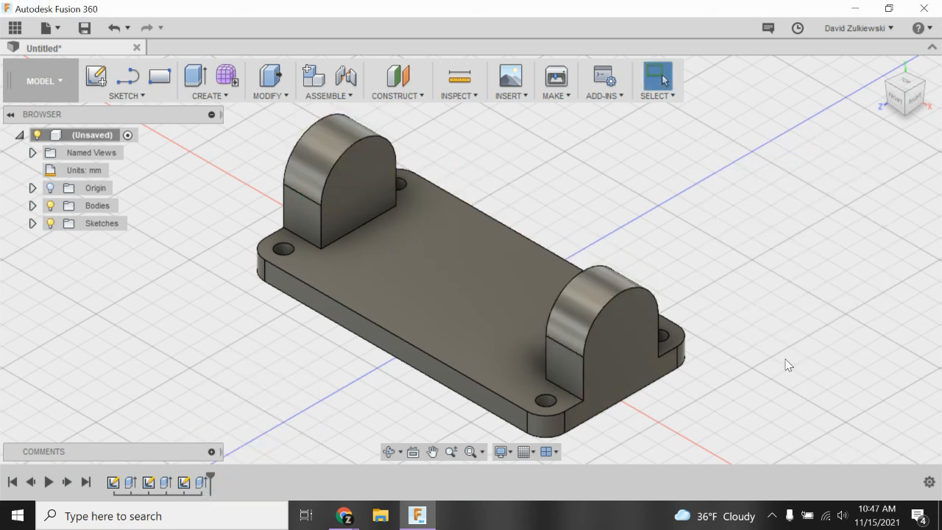
Show the end-face sketch and extrude its 8 mm circle as a cut with extent All through both end blocks
{"action": "left_click", "coordinate": [195, 76]}
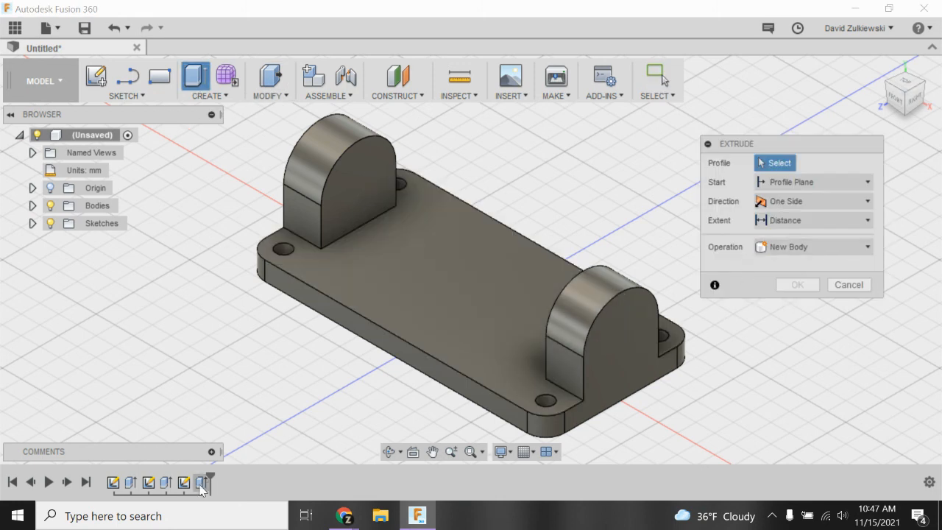
{"action": "left_click", "coordinate": [126, 94]}
{"action": "left_click", "coordinate": [32, 223]}
{"action": "left_click", "coordinate": [64, 276]}
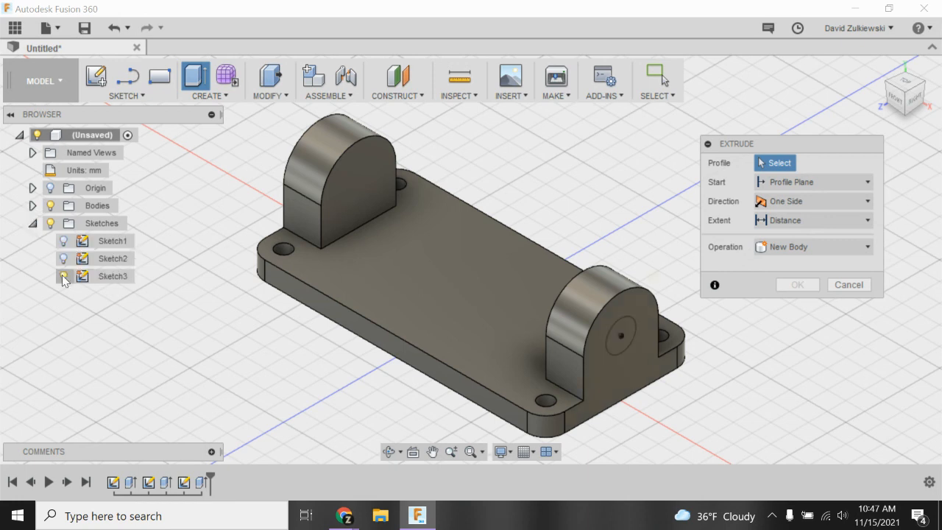
{"action": "left_click", "coordinate": [622, 336]}
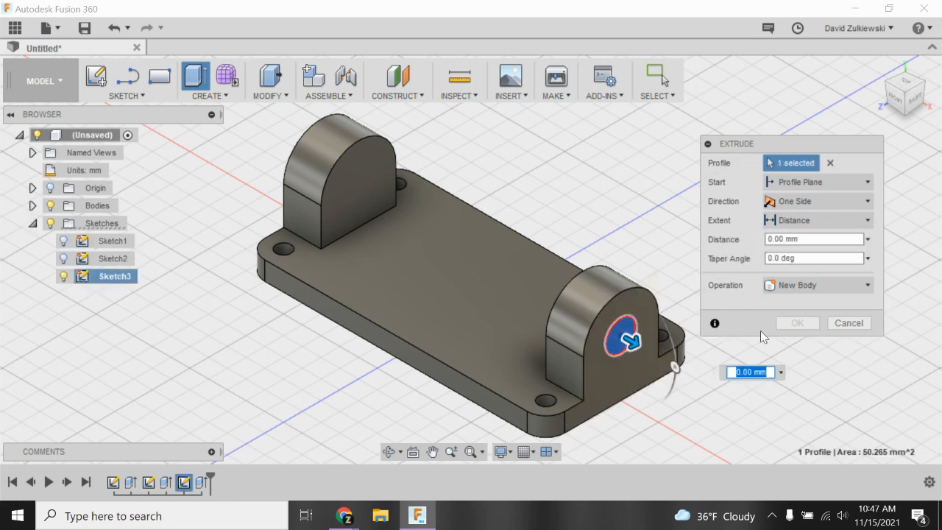
{"action": "type", "text": "-95"}
{"action": "key", "text": "Return"}
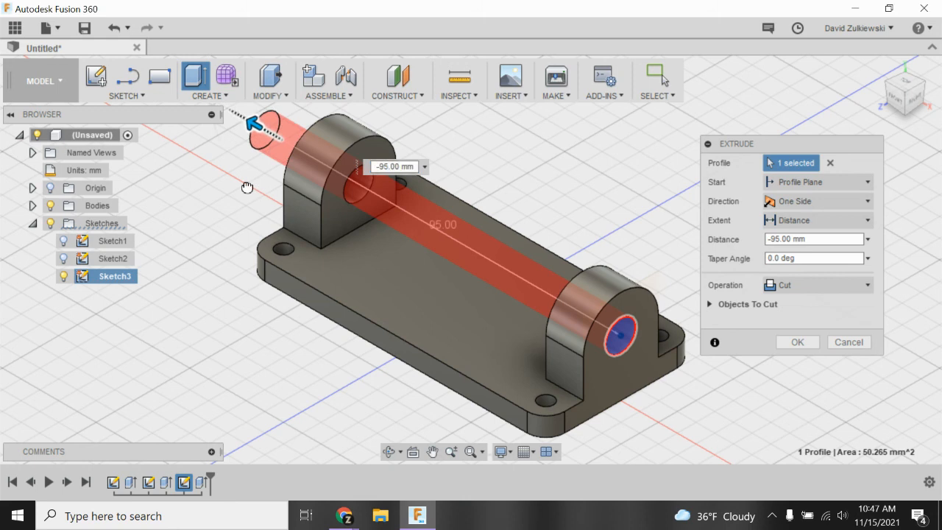
{"action": "left_click", "coordinate": [817, 220]}
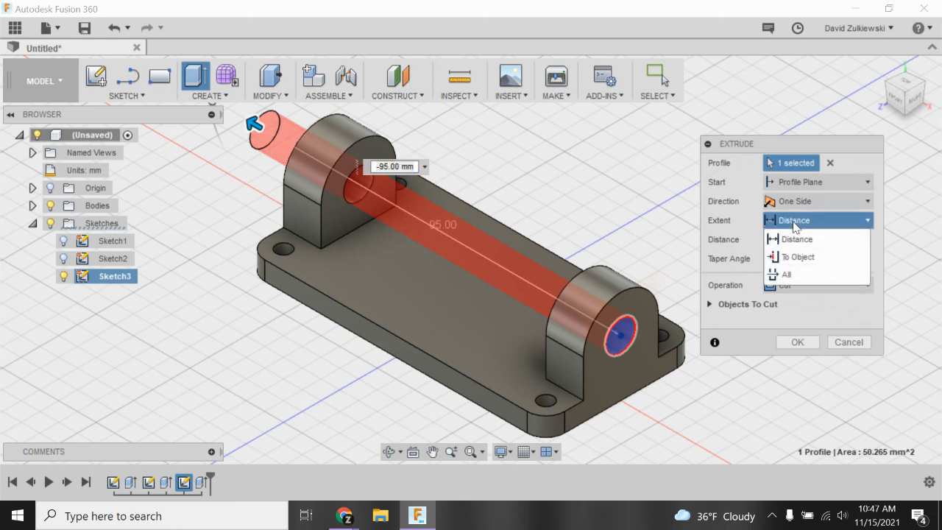
{"action": "left_click", "coordinate": [792, 269]}
{"action": "left_click", "coordinate": [793, 341]}
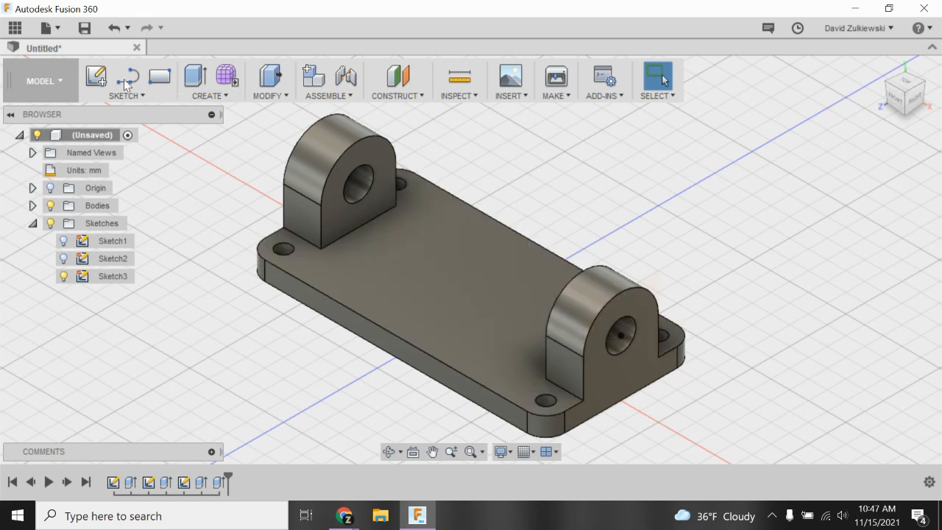
Start a sketch on the plate's top face and draw a 35 x 10 mm two-point rectangle inward from the front long edge
{"action": "left_click", "coordinate": [96, 76]}
{"action": "left_click", "coordinate": [365, 276]}
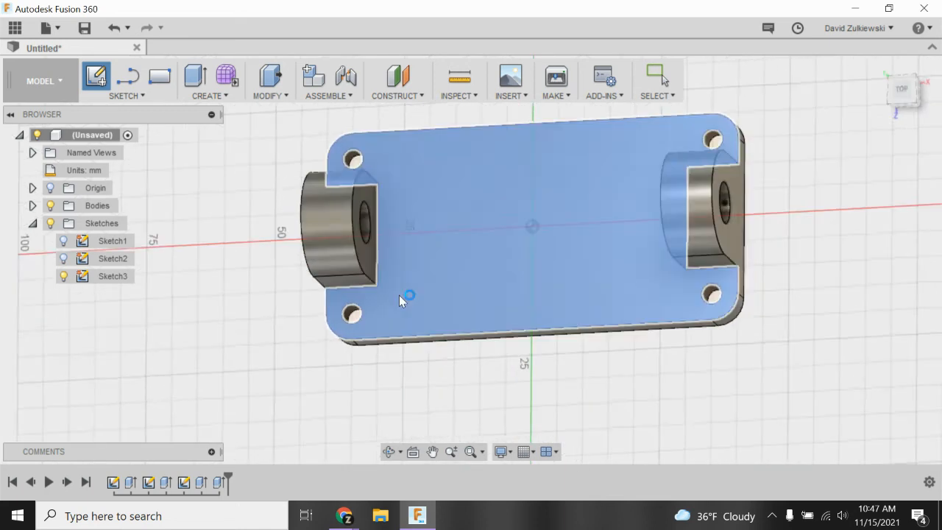
{"action": "left_click", "coordinate": [125, 96]}
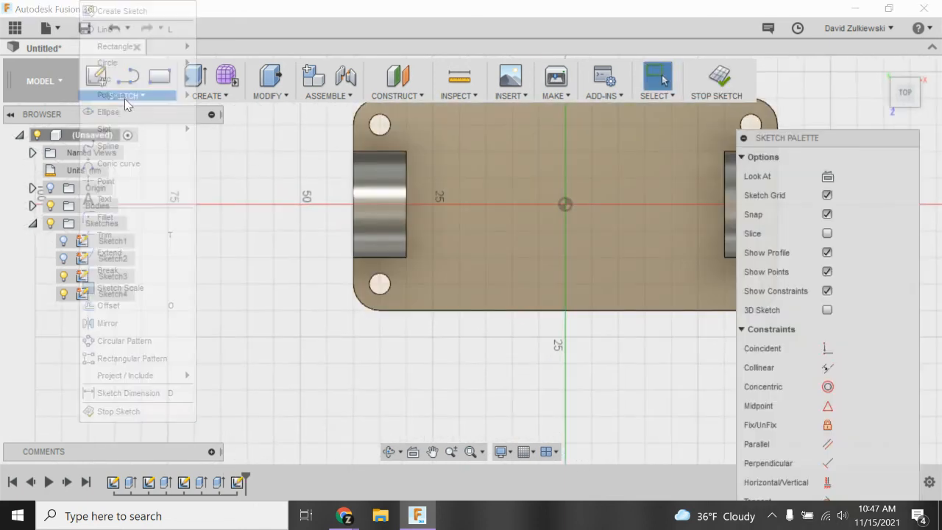
{"action": "mouse_move", "coordinate": [169, 49]}
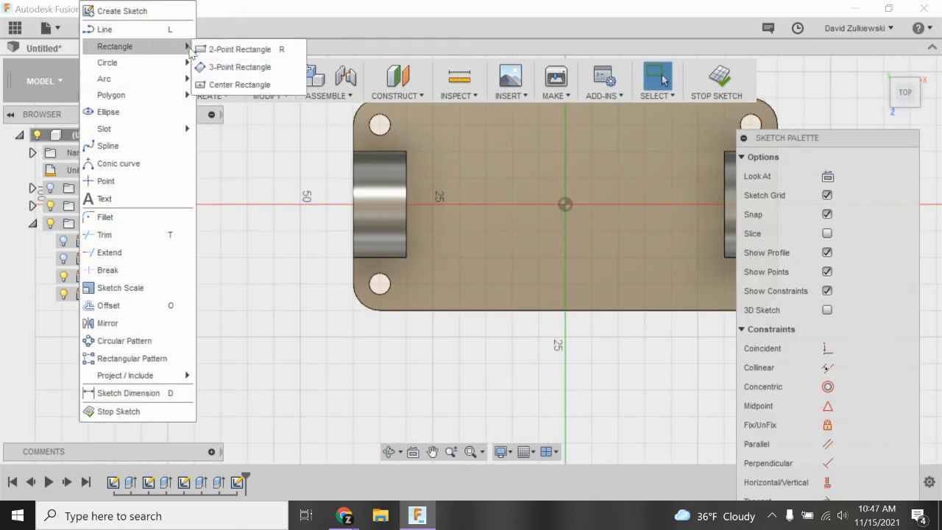
{"action": "left_click", "coordinate": [237, 46]}
{"action": "left_click", "coordinate": [460, 310]}
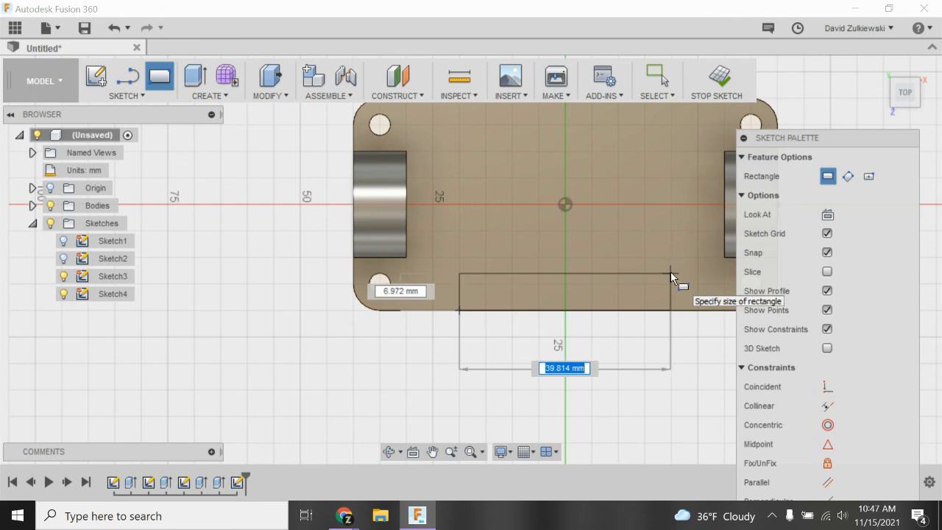
{"action": "type", "text": "35"}
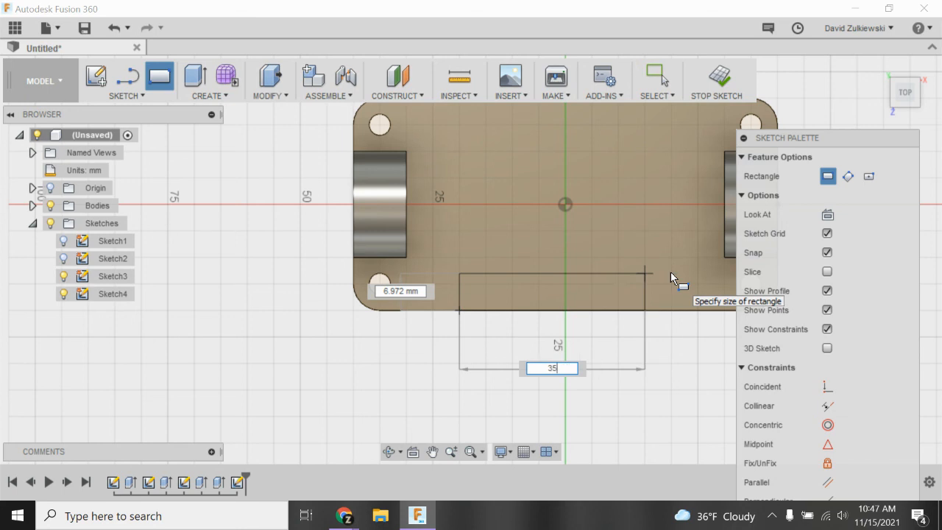
{"action": "key", "text": "Tab"}
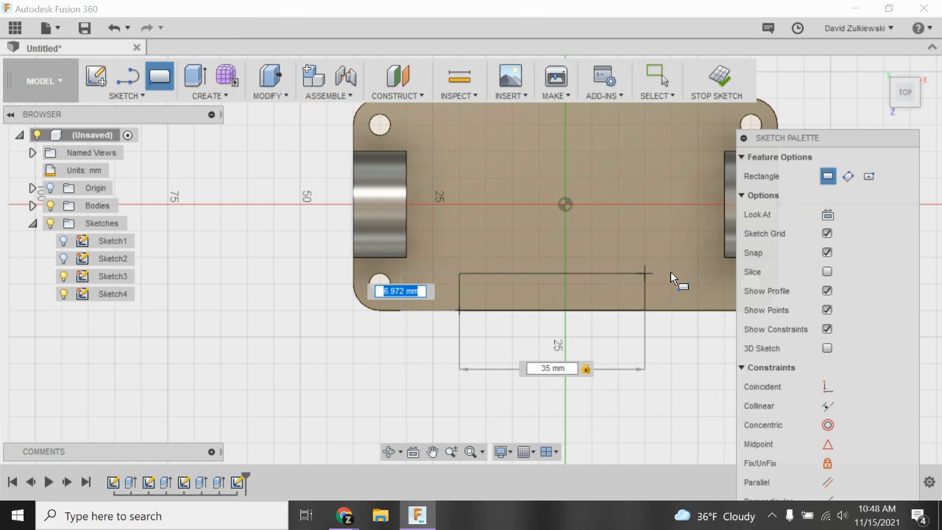
{"action": "type", "text": "10"}
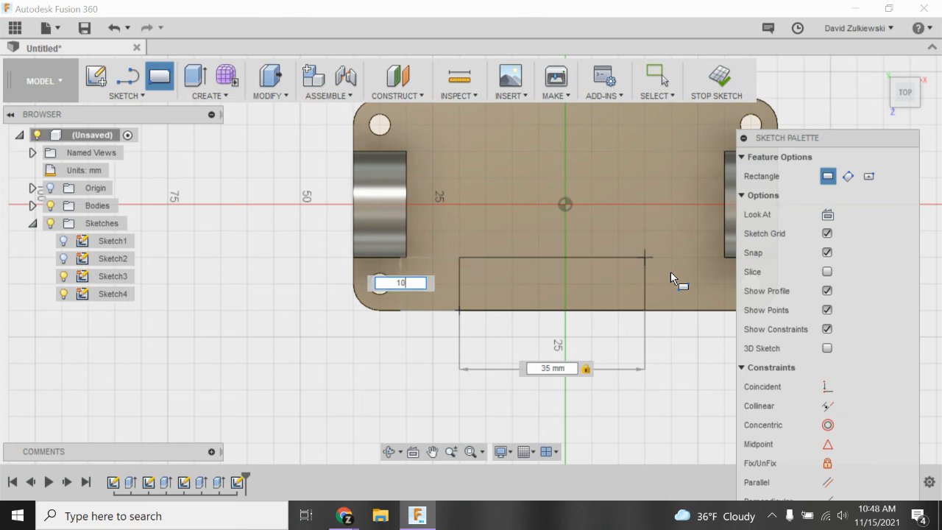
{"action": "key", "text": "Return"}
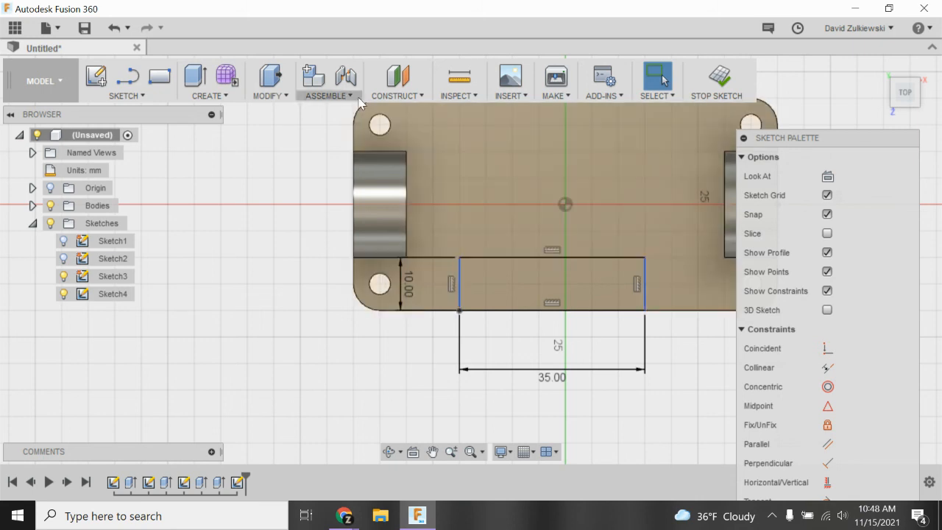
Dimension the front rectangle's nearest corner 22.5 mm horizontally from the plate's left end
{"action": "left_click", "coordinate": [127, 96]}
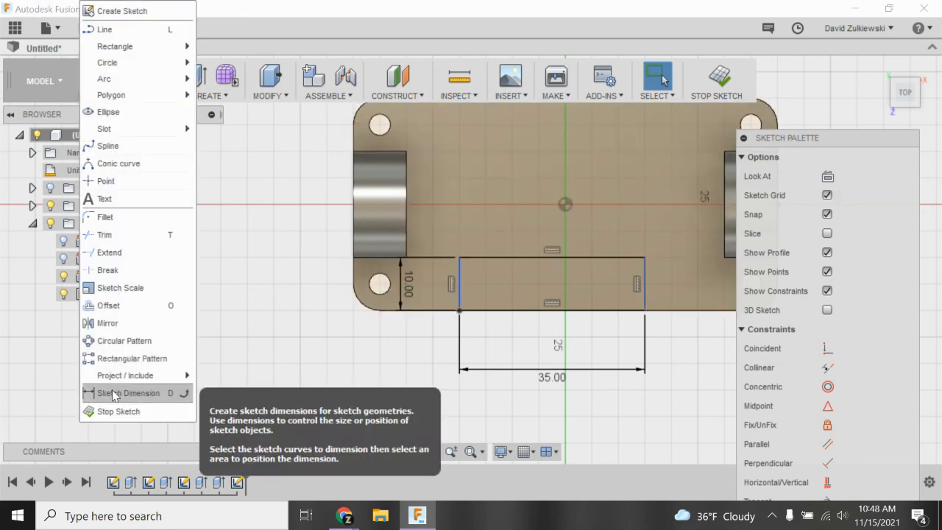
{"action": "left_click", "coordinate": [113, 393]}
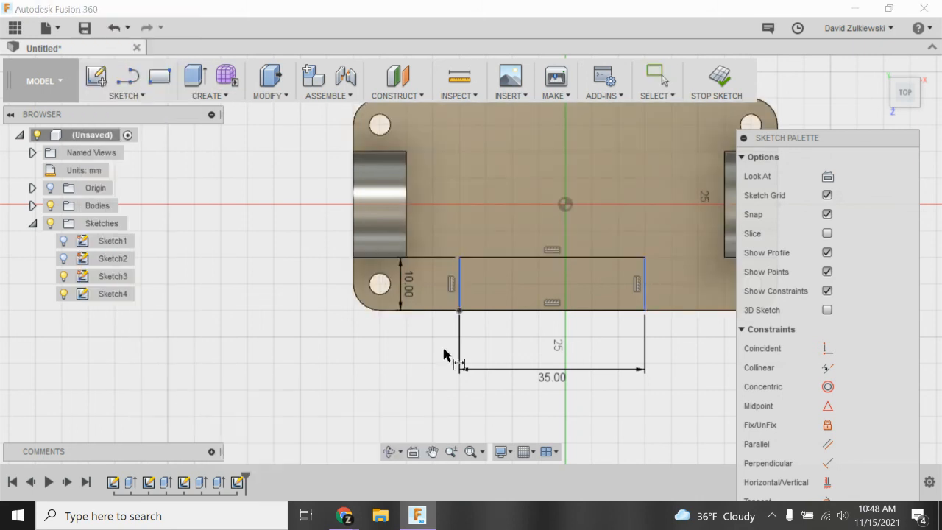
{"action": "left_click", "coordinate": [354, 283]}
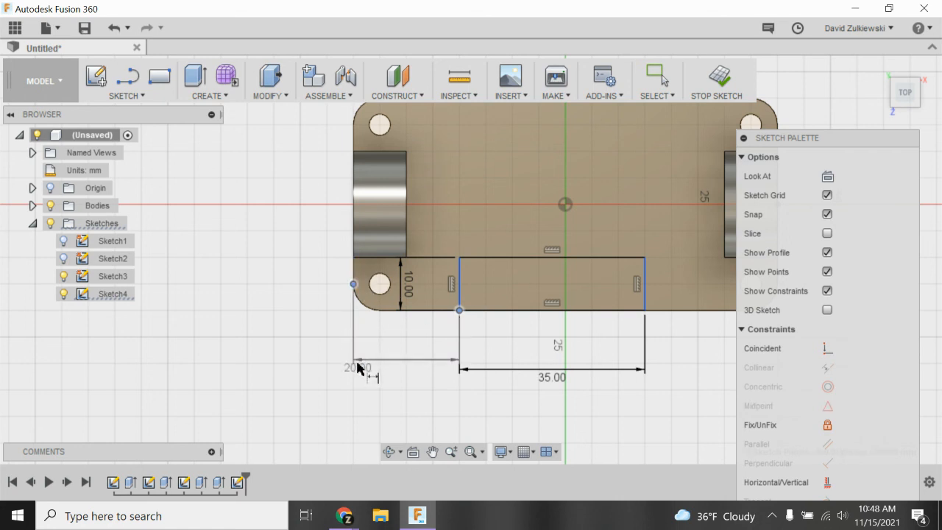
{"action": "left_click", "coordinate": [358, 375]}
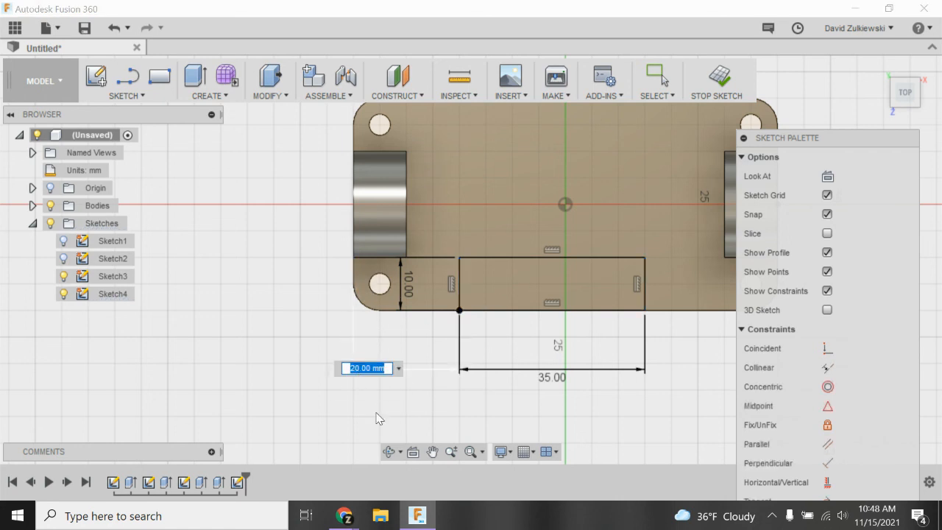
{"action": "type", "text": "22.5"}
{"action": "key", "text": "Return"}
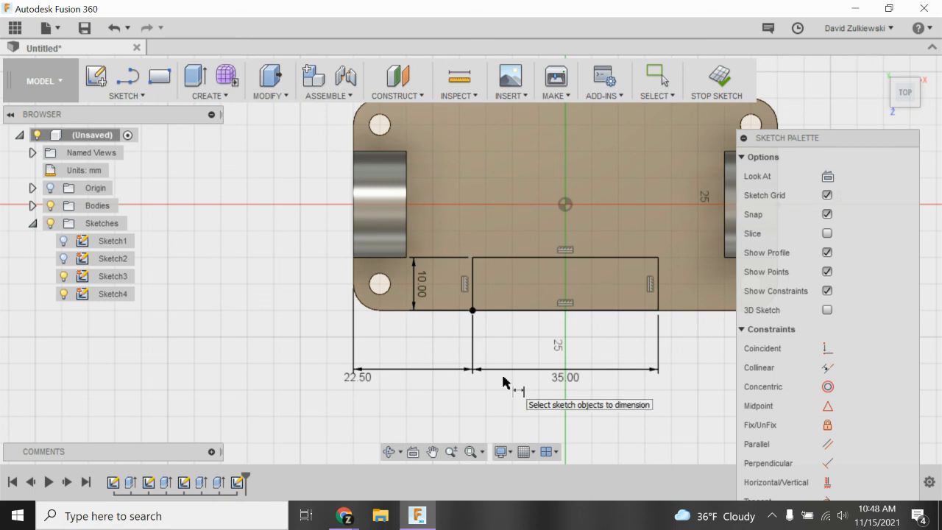
Draw a second 35 x 10 mm two-point rectangle inward from the plate's rear long edge, aligned with the front rectangle
{"action": "scroll", "coordinate": [637, 259], "scroll_direction": "down", "scroll_amount": 2}
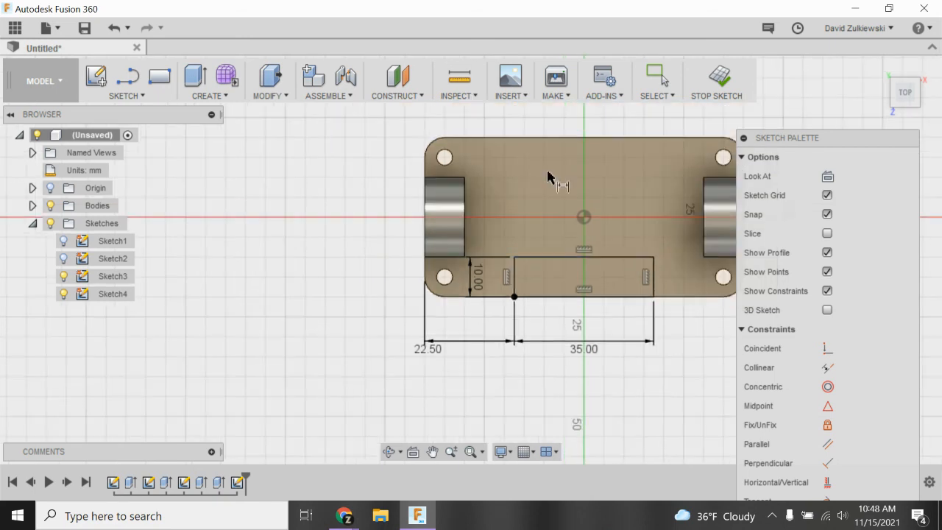
{"action": "left_click", "coordinate": [129, 97]}
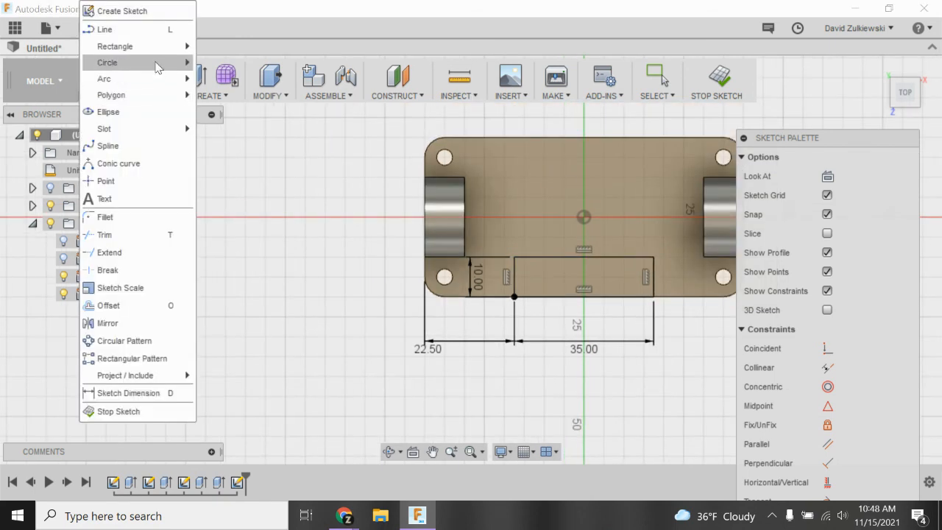
{"action": "mouse_move", "coordinate": [163, 46]}
{"action": "left_click", "coordinate": [204, 49]}
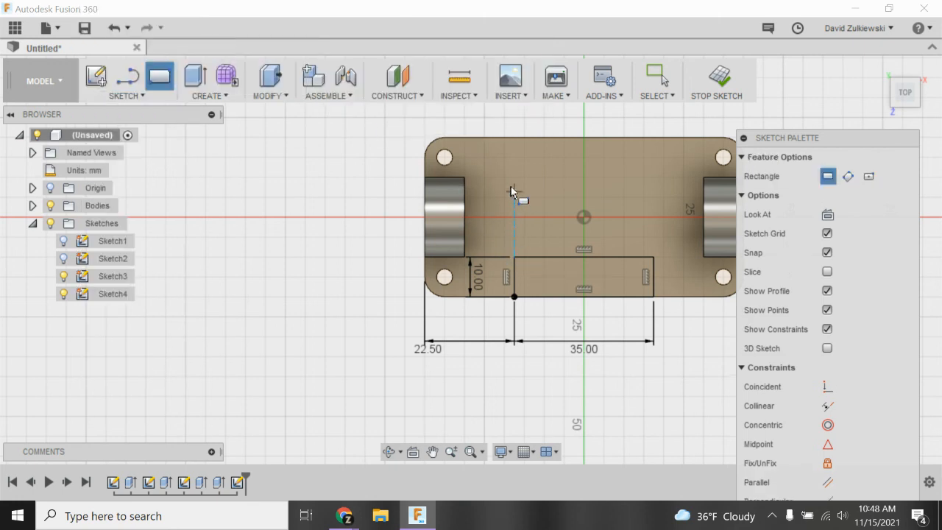
{"action": "left_click", "coordinate": [515, 138]}
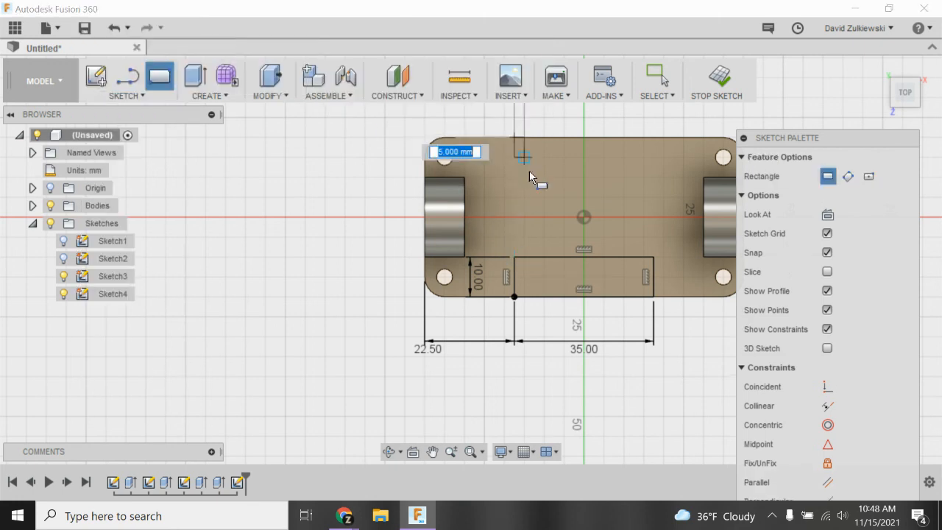
{"action": "type", "text": "35"}
{"action": "key", "text": "Tab"}
{"action": "type", "text": "10"}
{"action": "key", "text": "Return"}
{"action": "key", "text": "Escape"}
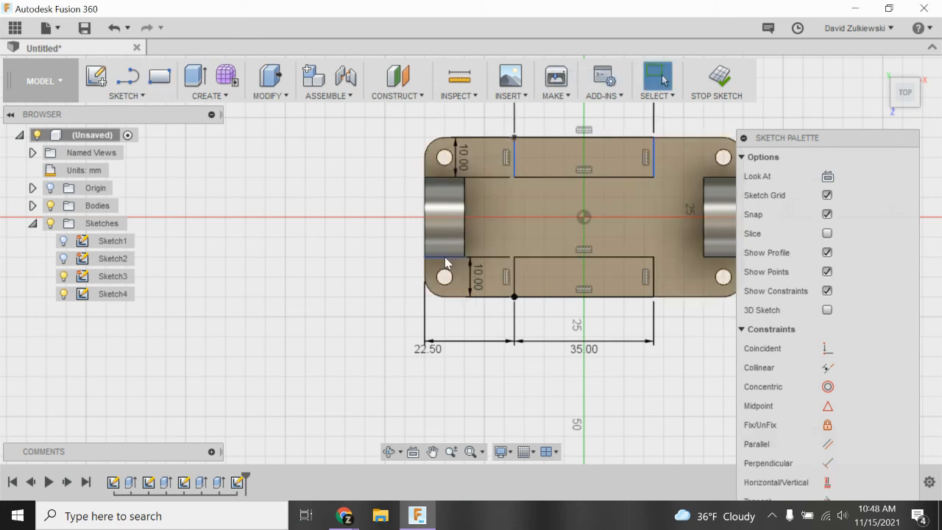
Dimension the rear rectangle's corner 22.5 mm from the plate's left end and finish the sketch
{"action": "left_click", "coordinate": [126, 96]}
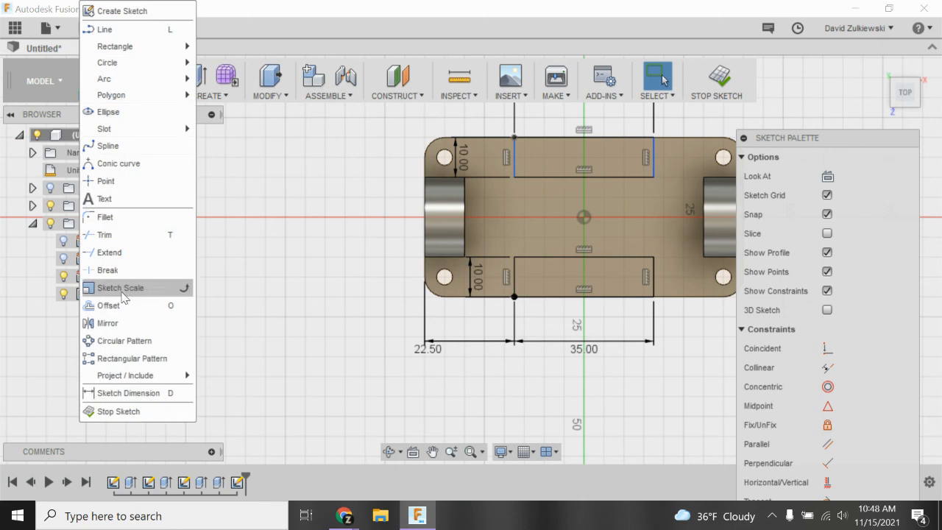
{"action": "left_click", "coordinate": [128, 393]}
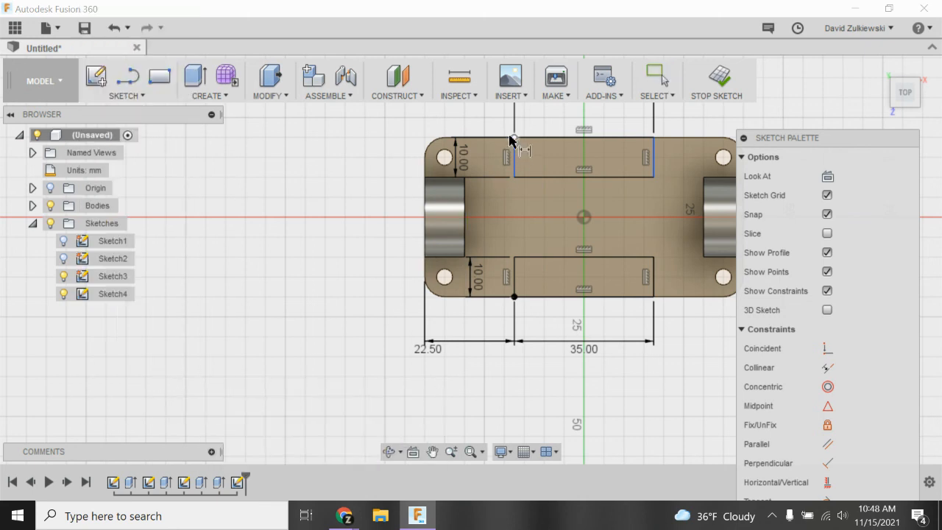
{"action": "left_click", "coordinate": [514, 138]}
{"action": "left_click", "coordinate": [424, 158]}
{"action": "left_click", "coordinate": [371, 118]}
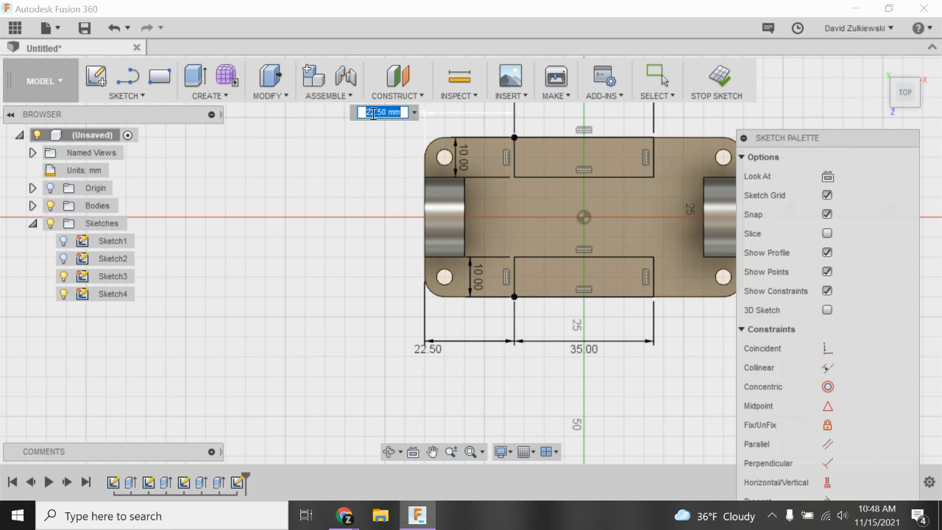
{"action": "key", "text": "Return"}
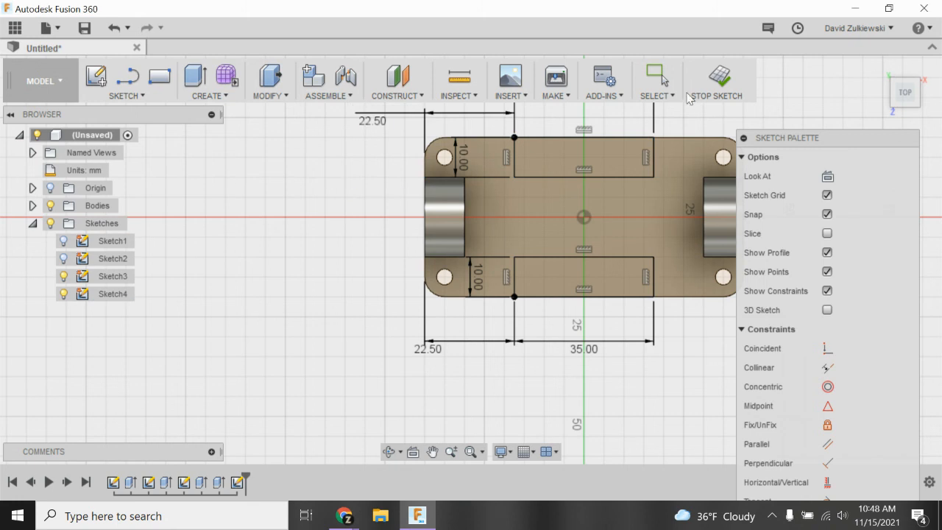
{"action": "left_click", "coordinate": [716, 76]}
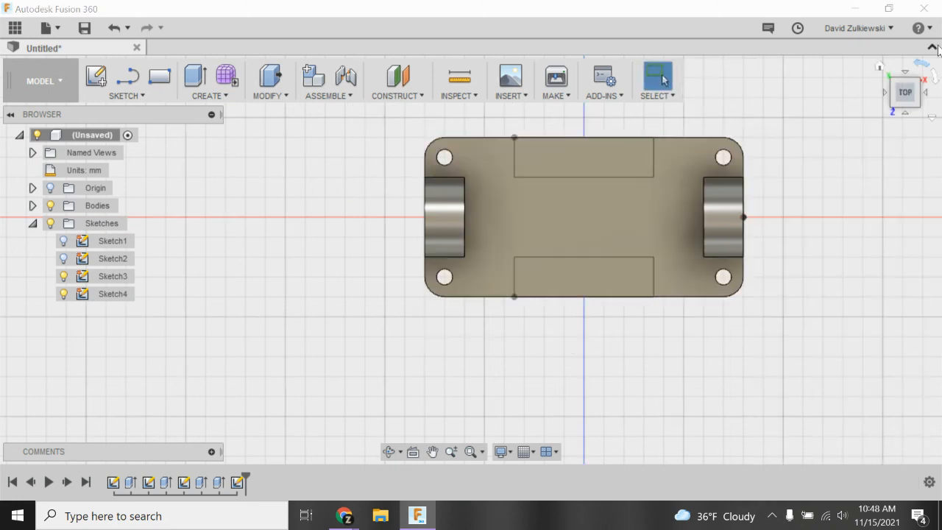
Extrude both 35 x 10 mm rectangles upward 20 mm, joined to the plate
{"action": "left_click", "coordinate": [879, 67]}
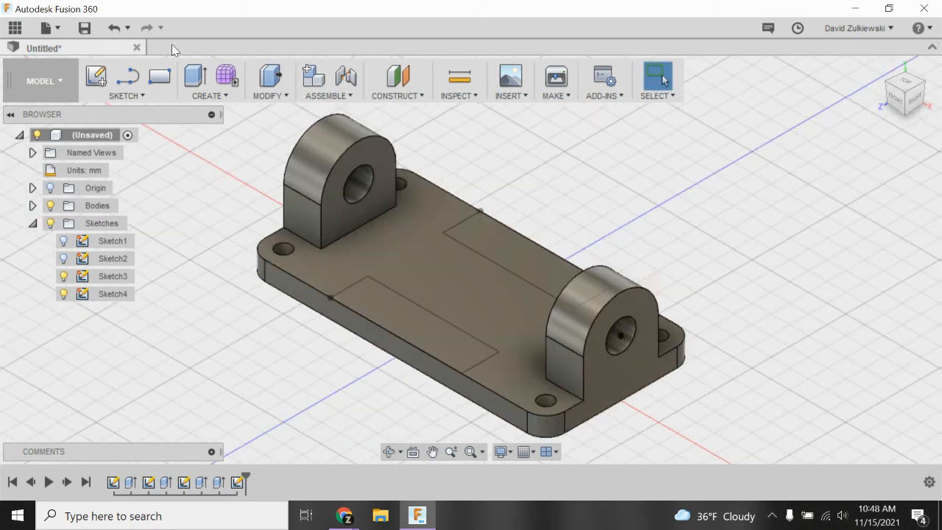
{"action": "left_click", "coordinate": [195, 76]}
{"action": "left_click", "coordinate": [530, 250]}
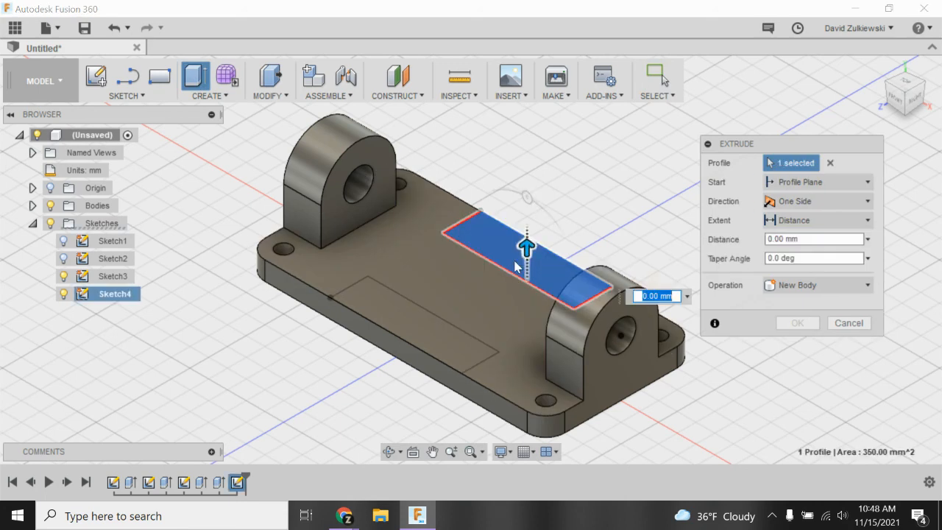
{"action": "left_click", "coordinate": [415, 324]}
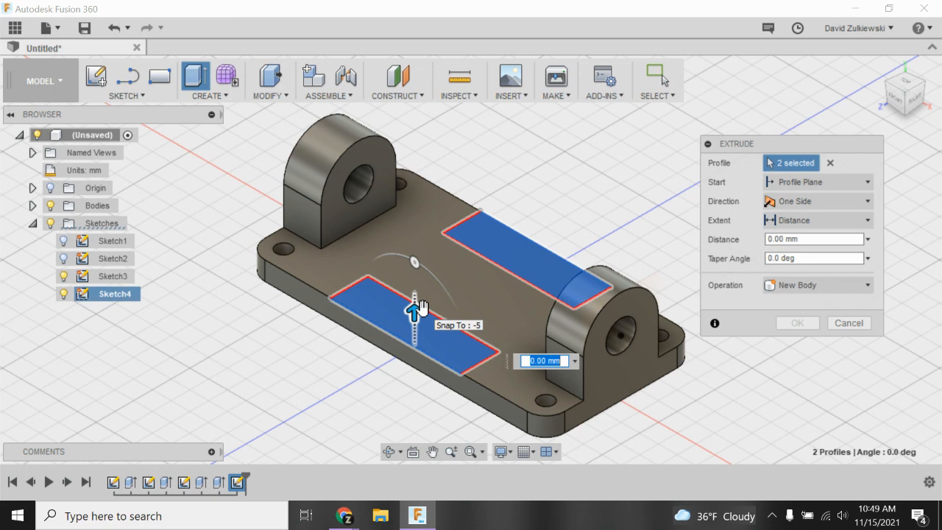
{"action": "type", "text": "20"}
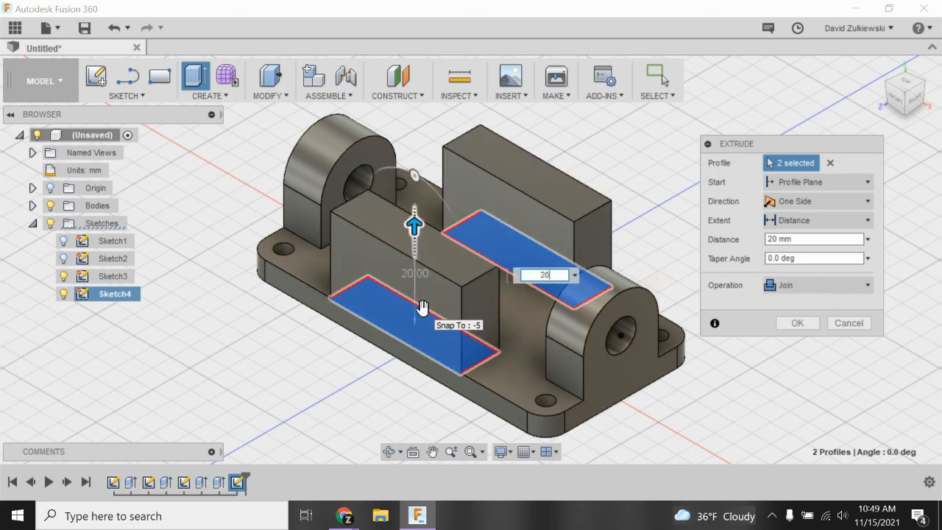
{"action": "key", "text": "Return"}
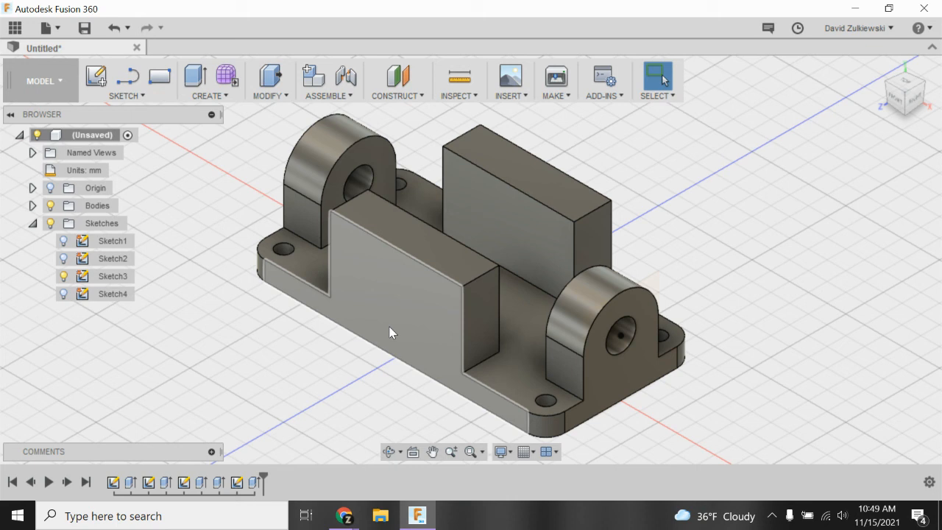
Start a sketch on the front side block's end face and place a point about 5 mm below the top edge of each side block
{"action": "left_click", "coordinate": [103, 80]}
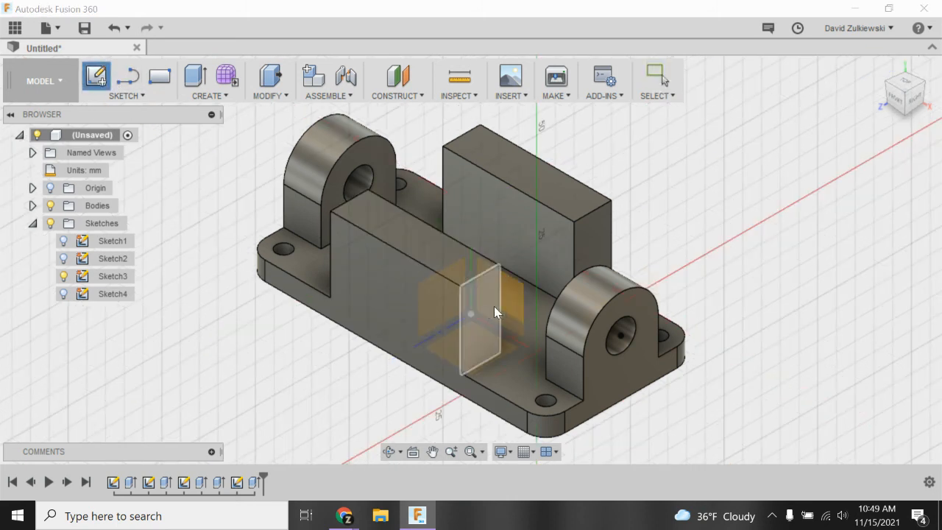
{"action": "left_click", "coordinate": [485, 306]}
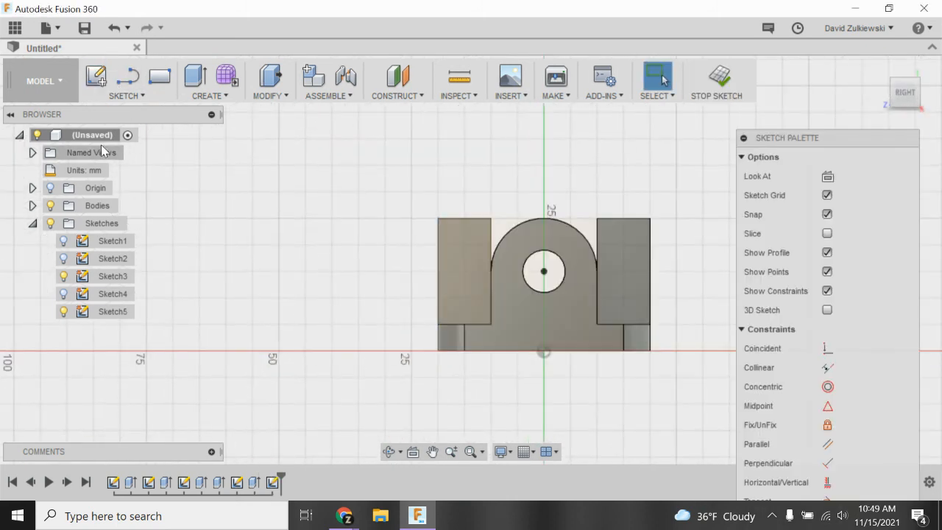
{"action": "left_click", "coordinate": [127, 95]}
{"action": "left_click", "coordinate": [106, 180]}
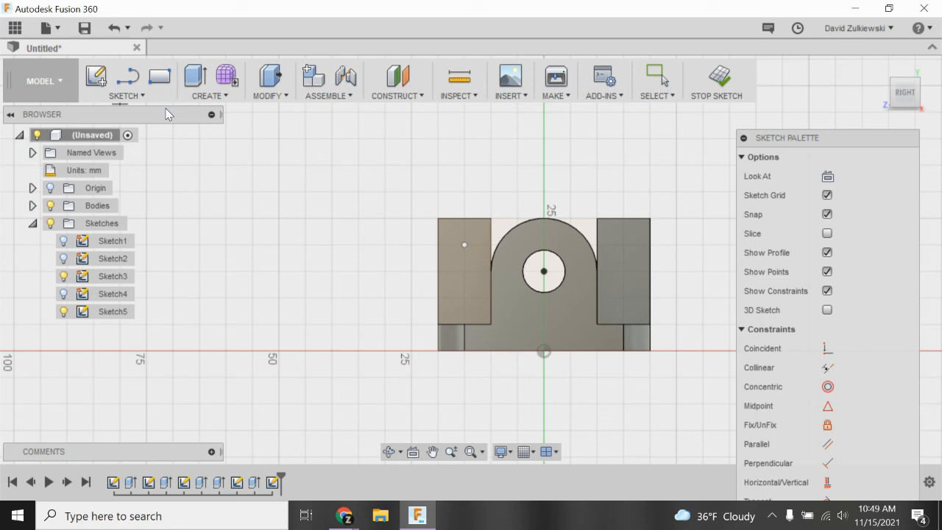
{"action": "left_click", "coordinate": [624, 245]}
Dimension the front side block's point 5 mm below the block's top edge
{"action": "left_click", "coordinate": [126, 95]}
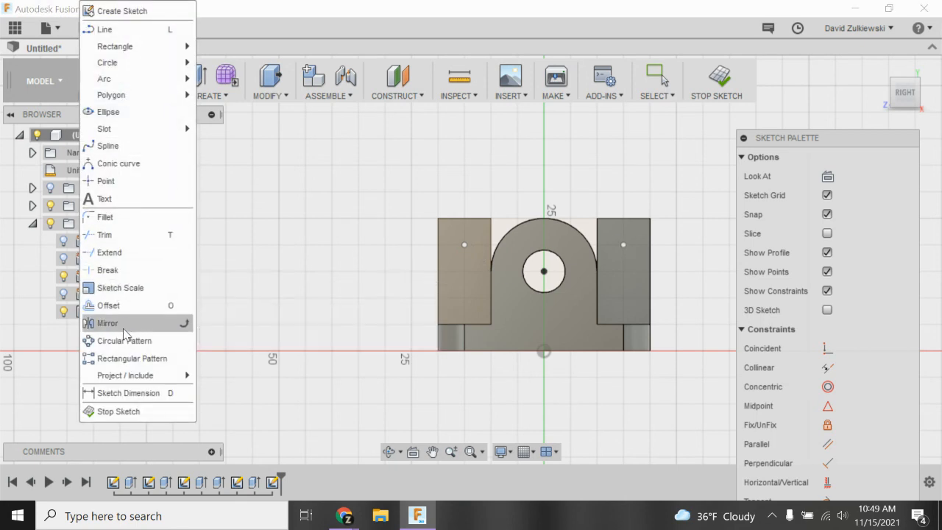
{"action": "left_click", "coordinate": [136, 391]}
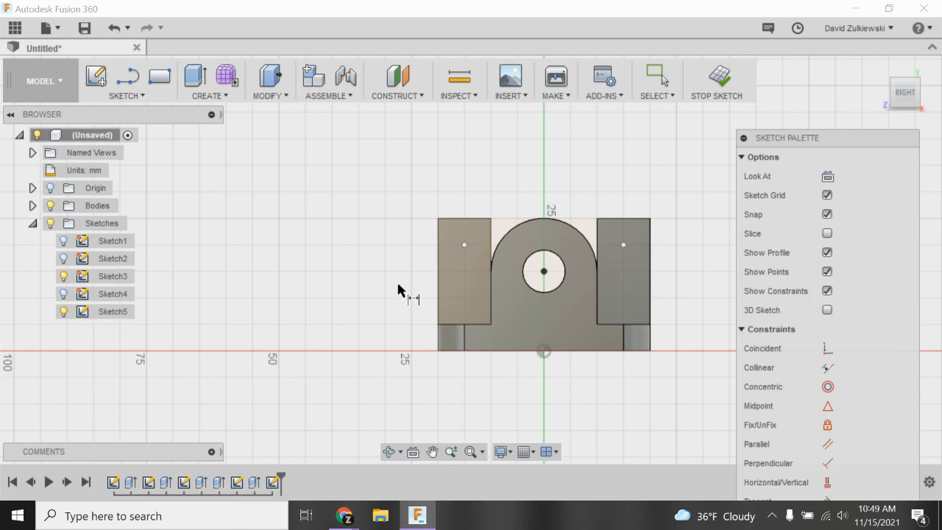
{"action": "left_click", "coordinate": [465, 218]}
{"action": "left_click", "coordinate": [464, 245]}
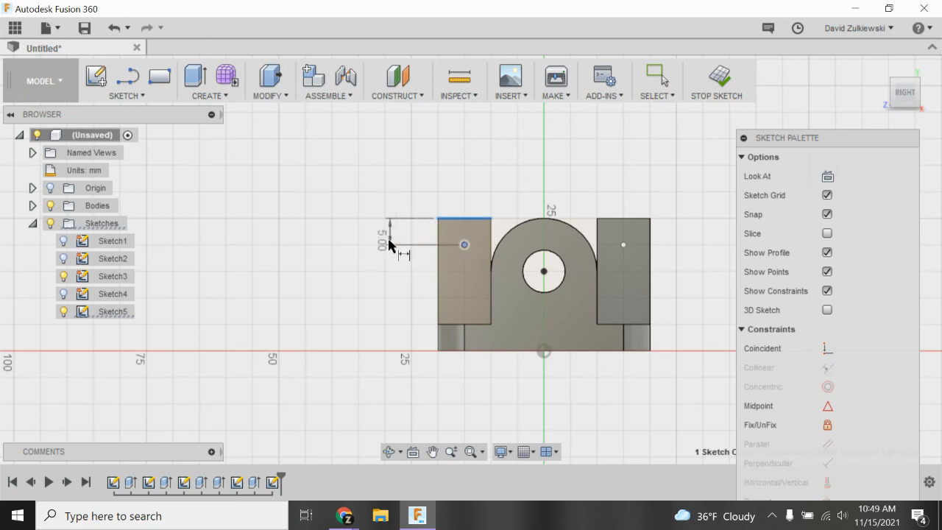
{"action": "left_click", "coordinate": [377, 266]}
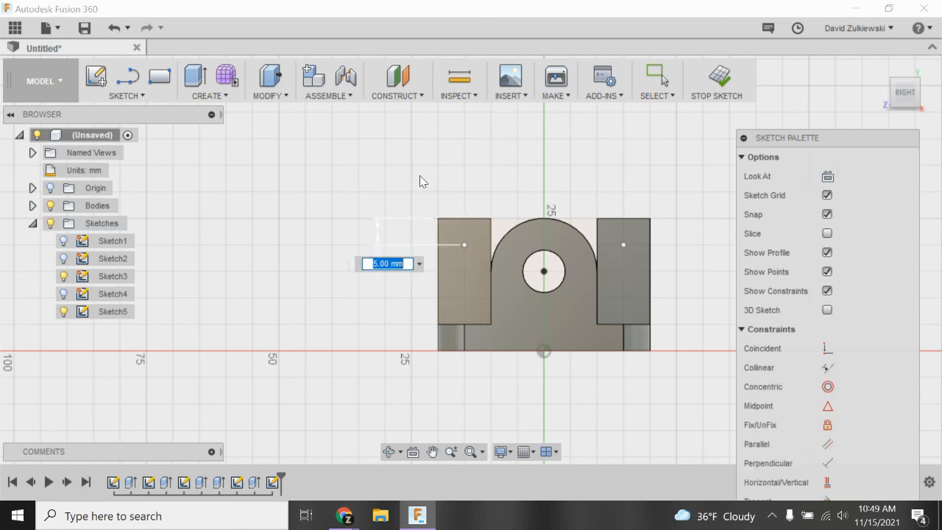
{"action": "key", "text": "Return"}
Dimension the rear side block's point 5 mm below that block's top edge
{"action": "left_click", "coordinate": [95, 95]}
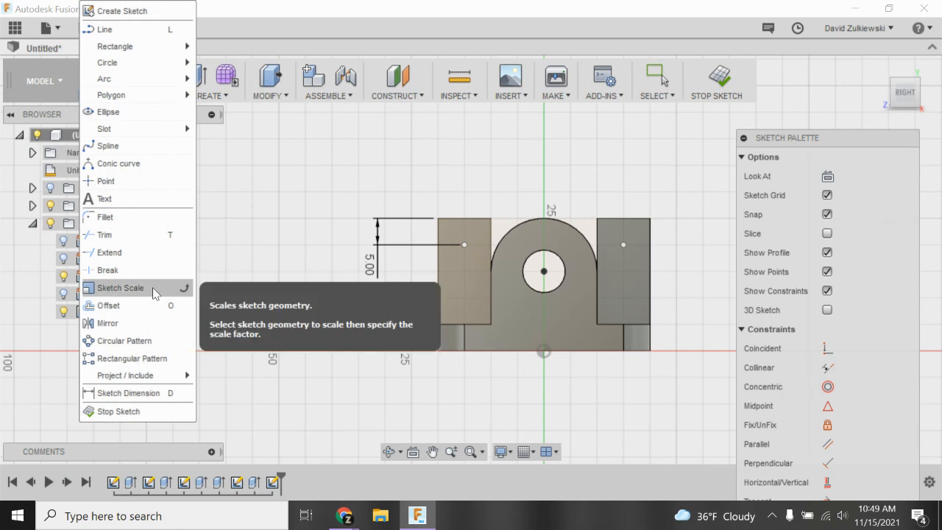
{"action": "left_click", "coordinate": [154, 392]}
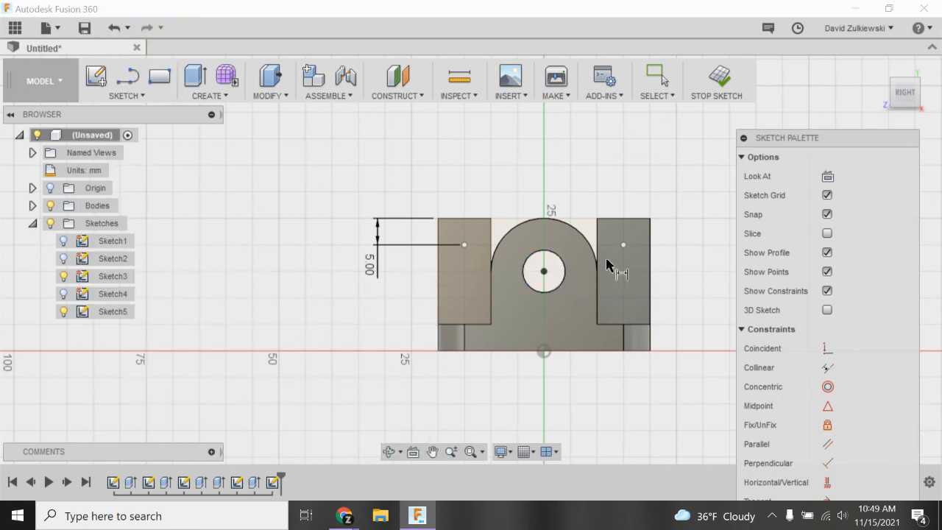
{"action": "left_click", "coordinate": [624, 245]}
{"action": "left_click", "coordinate": [622, 218]}
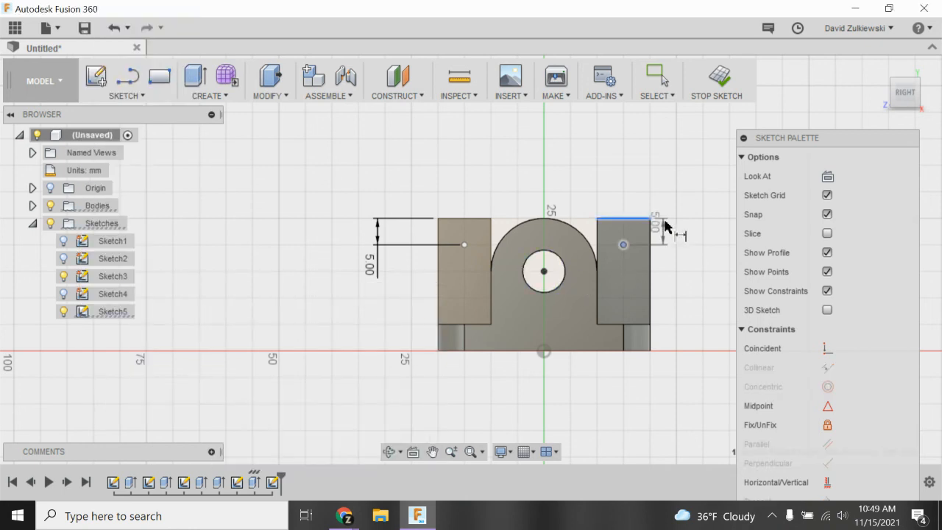
{"action": "left_click", "coordinate": [687, 197]}
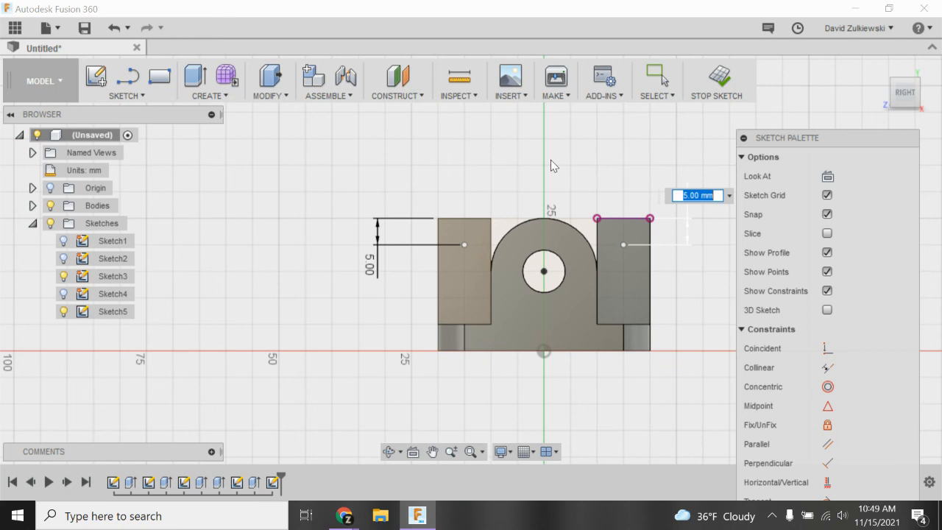
{"action": "key", "text": "Return"}
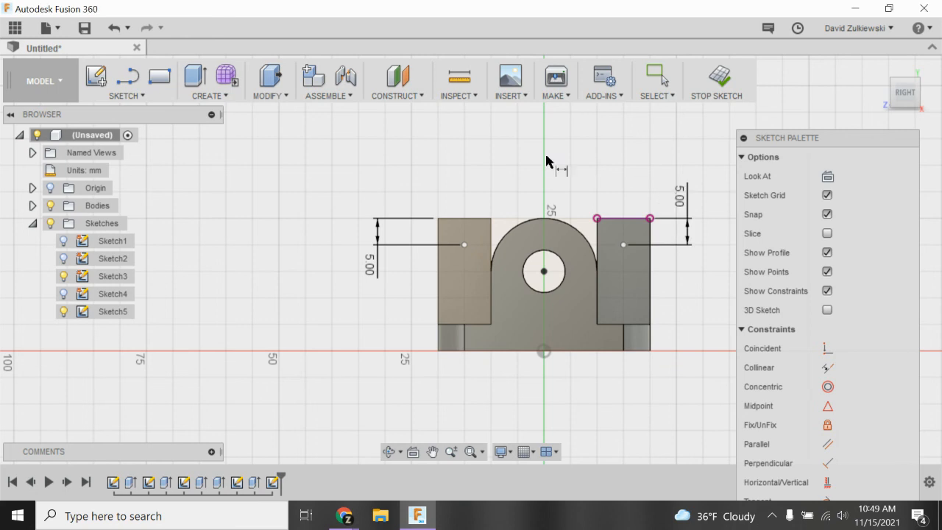
Draw a center point arc around each side block's point, spanning edge to edge as a semicircle over the top, and finish the sketch
{"action": "left_click", "coordinate": [126, 94]}
{"action": "mouse_move", "coordinate": [134, 79]}
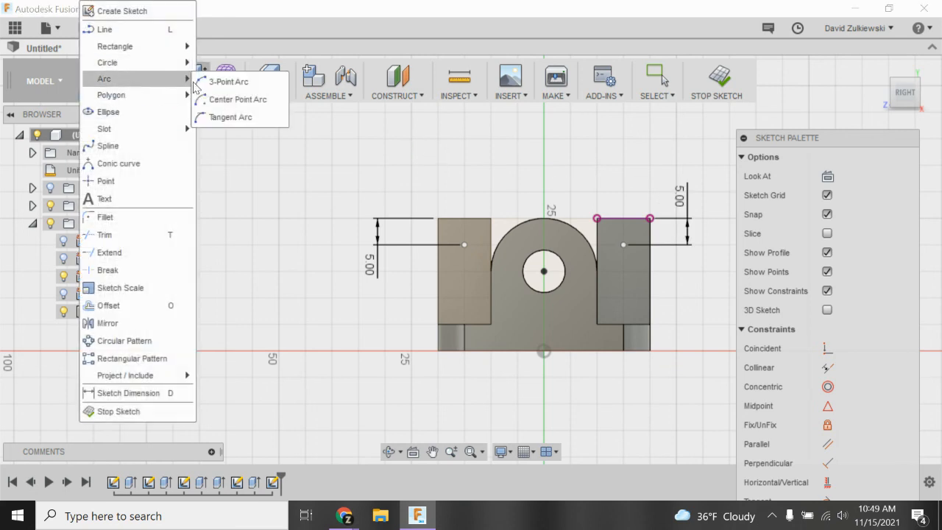
{"action": "left_click", "coordinate": [231, 102]}
{"action": "left_click", "coordinate": [438, 244]}
{"action": "left_click", "coordinate": [444, 244]}
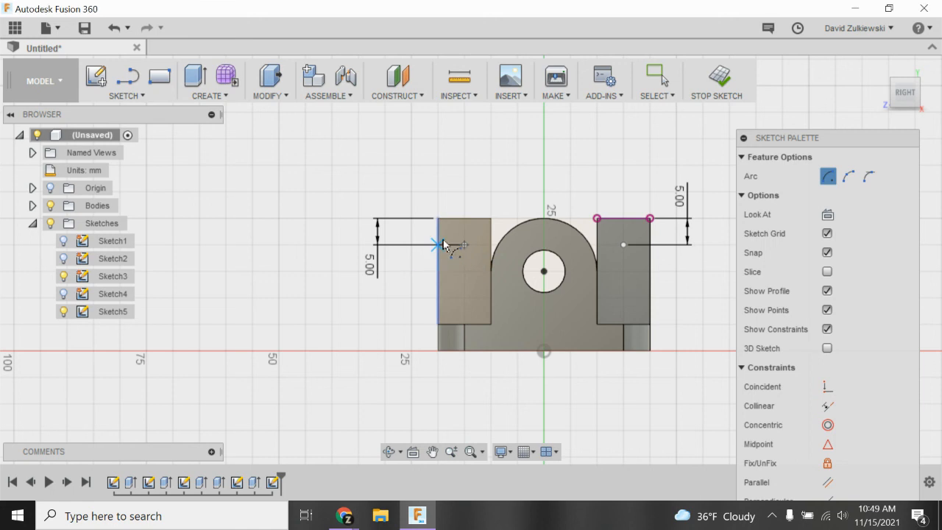
{"action": "left_click", "coordinate": [491, 244]}
{"action": "left_click", "coordinate": [623, 245]}
{"action": "left_click", "coordinate": [597, 244]}
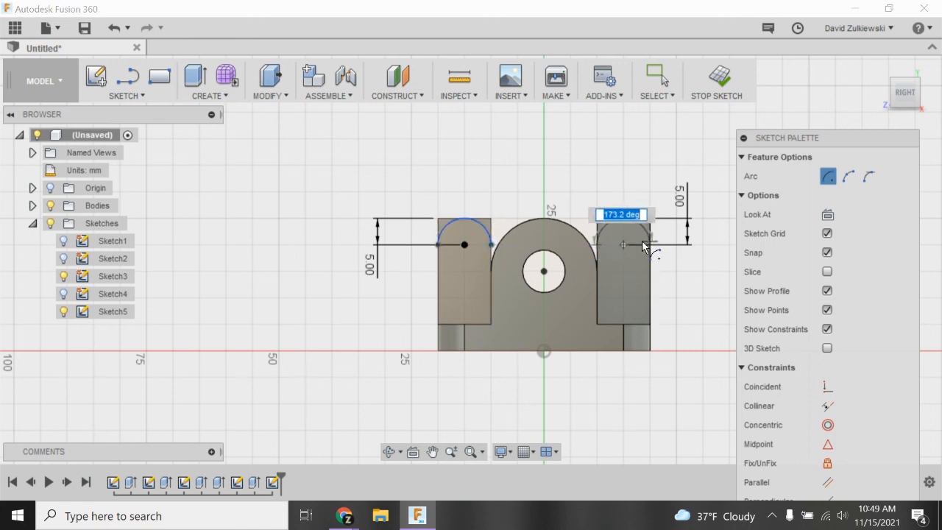
{"action": "left_click", "coordinate": [651, 247]}
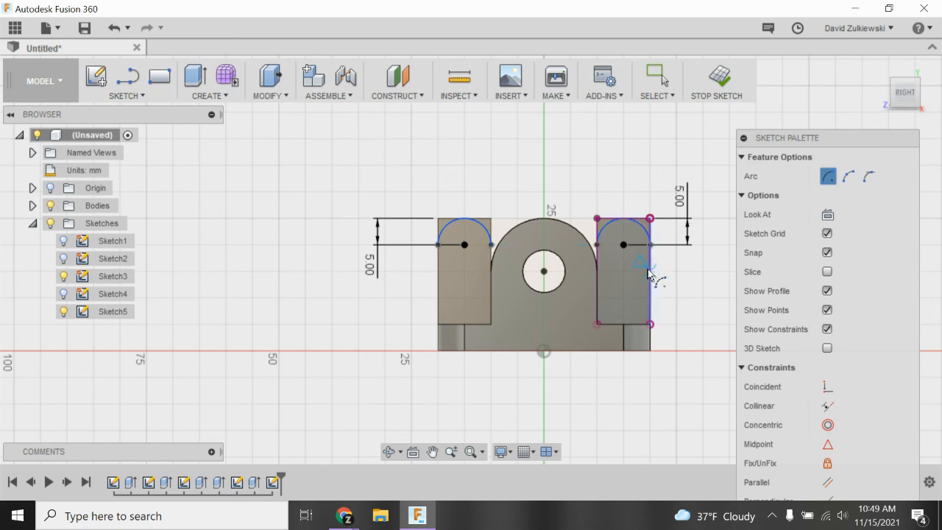
{"action": "left_click", "coordinate": [718, 78]}
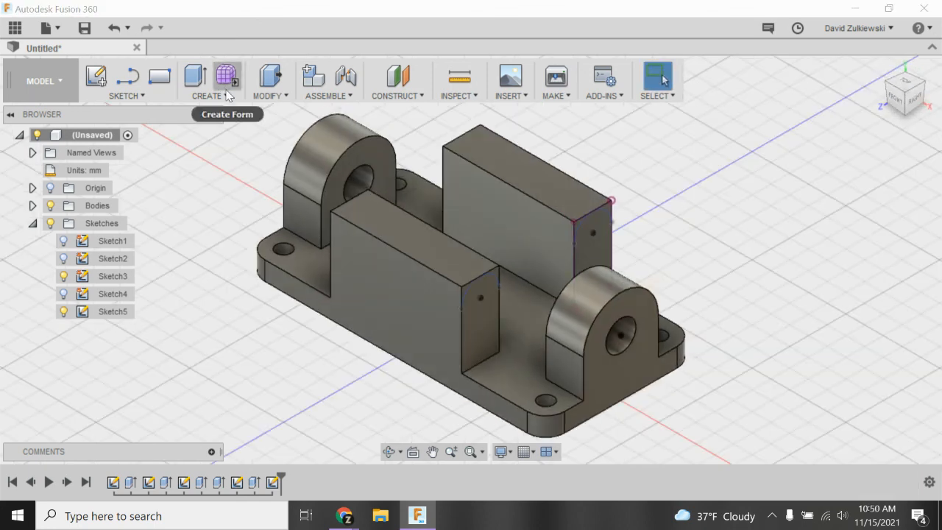
{"action": "left_click", "coordinate": [195, 76]}
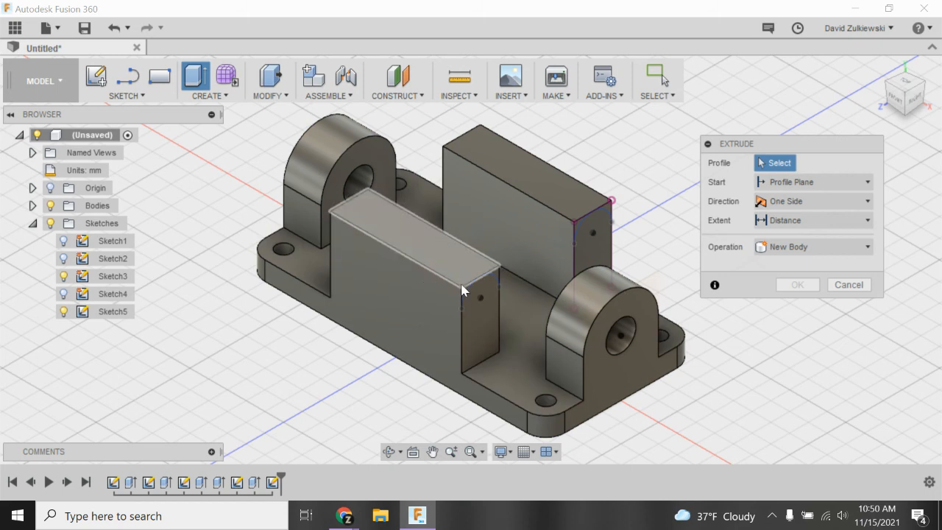
{"action": "left_click", "coordinate": [461, 287]}
{"action": "key", "text": "Escape"}
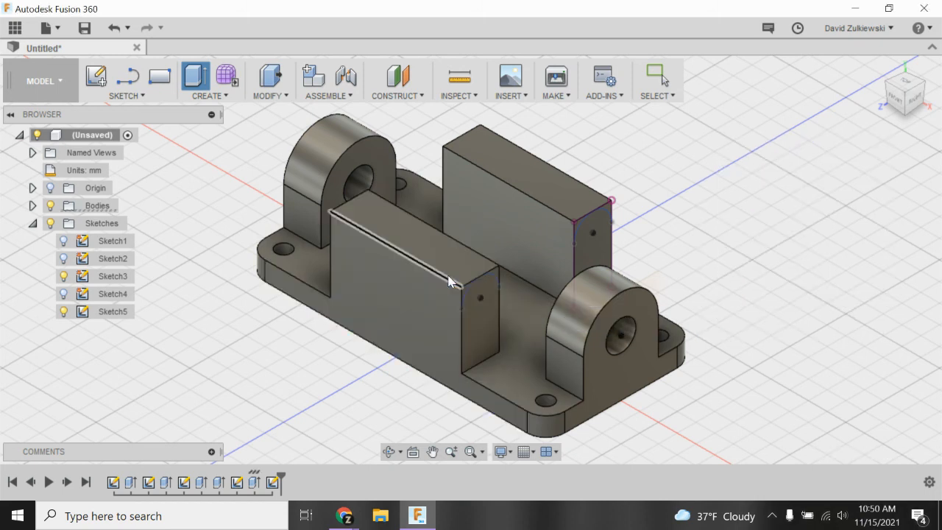
Extrude the four corner profiles outside the arcs as a cut through the full length of both side blocks, with extent All
{"action": "scroll", "coordinate": [498, 271], "scroll_direction": "up", "scroll_amount": 5}
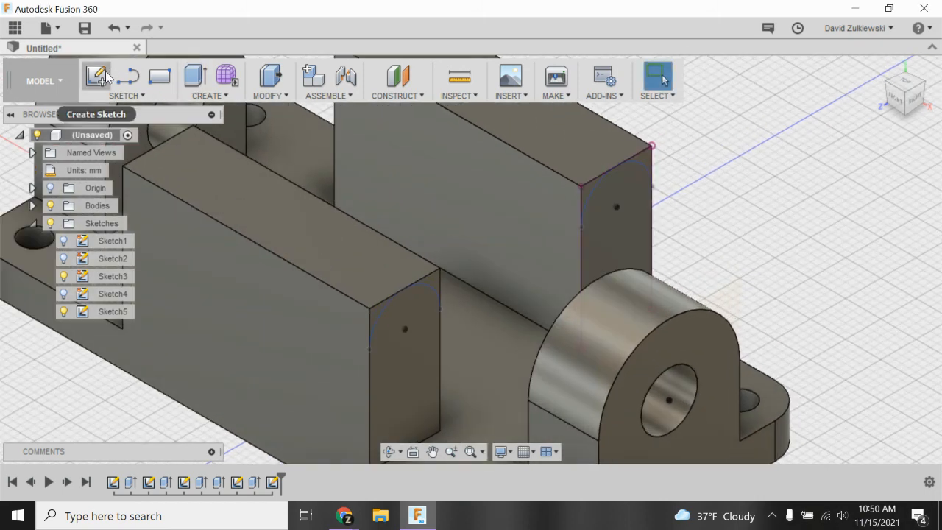
{"action": "left_click", "coordinate": [195, 76]}
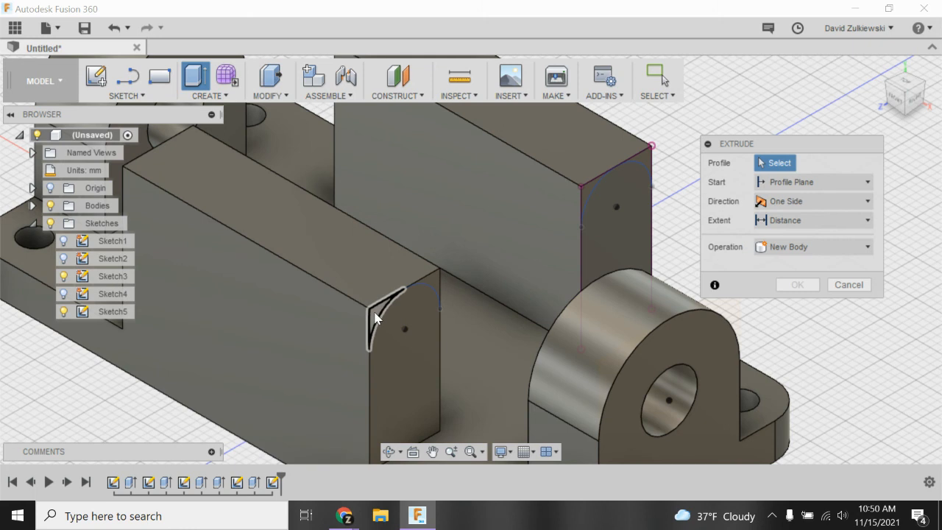
{"action": "left_click", "coordinate": [375, 316]}
{"action": "left_click", "coordinate": [427, 291]}
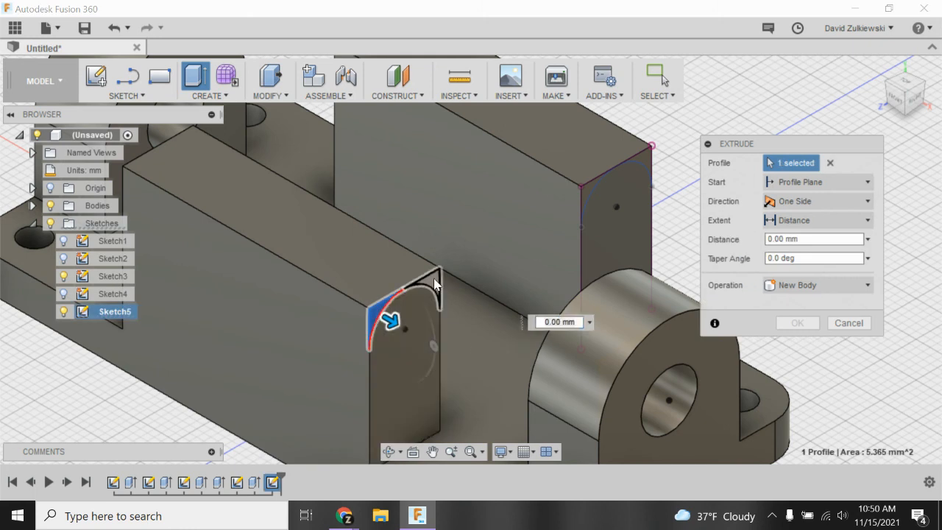
{"action": "left_click", "coordinate": [586, 187]}
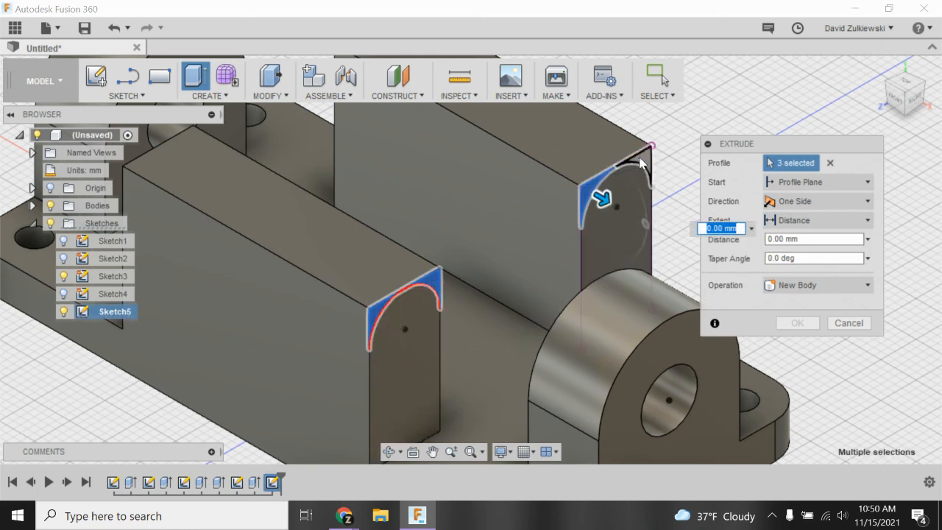
{"action": "left_click", "coordinate": [641, 159]}
{"action": "left_click_drag", "start_coordinate": [651, 170], "coordinate": [655, 234]}
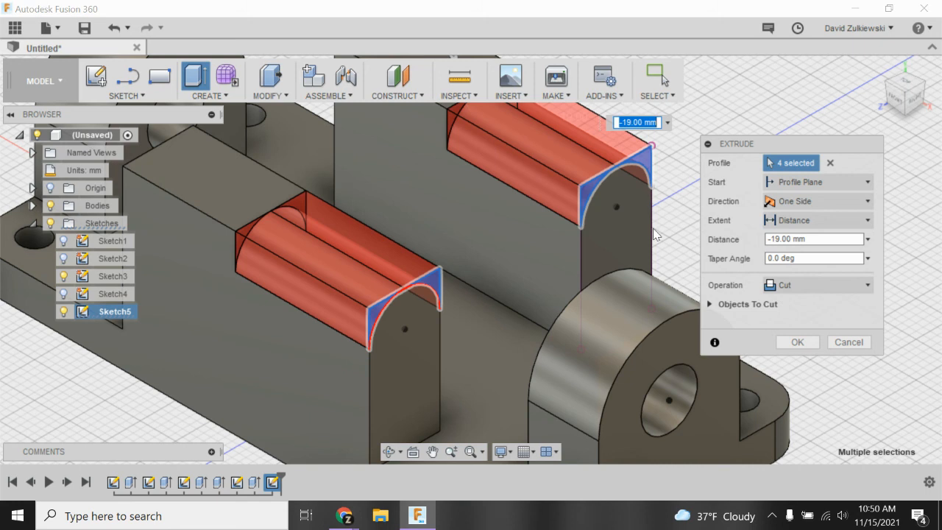
{"action": "left_click", "coordinate": [802, 220]}
{"action": "left_click", "coordinate": [787, 274]}
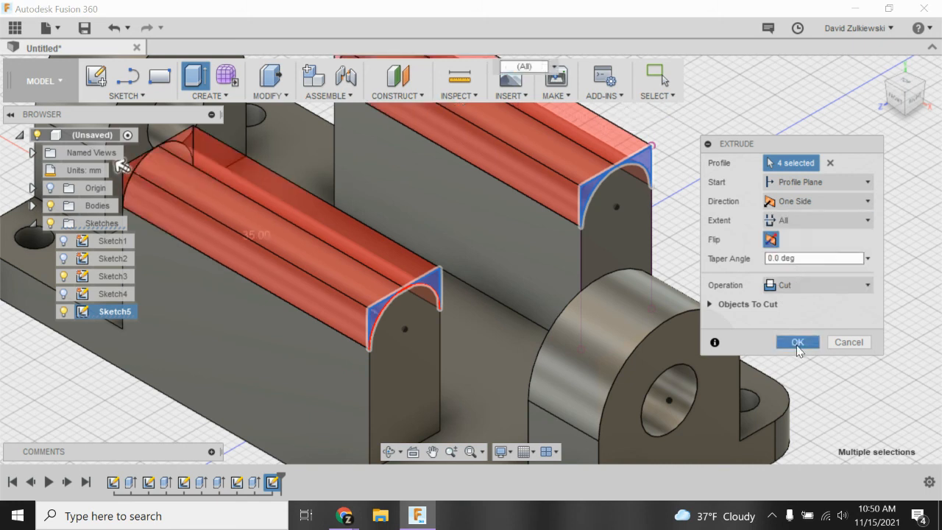
{"action": "left_click", "coordinate": [797, 342]}
Save the design as "Assembly - Pin & Brack 15Nov21" in the BHHS Engineering Design project
{"action": "scroll", "coordinate": [704, 281], "scroll_direction": "up", "scroll_amount": 2}
{"action": "scroll", "coordinate": [698, 269], "scroll_direction": "down", "scroll_amount": 6}
{"action": "scroll", "coordinate": [656, 151], "scroll_direction": "up", "scroll_amount": 2}
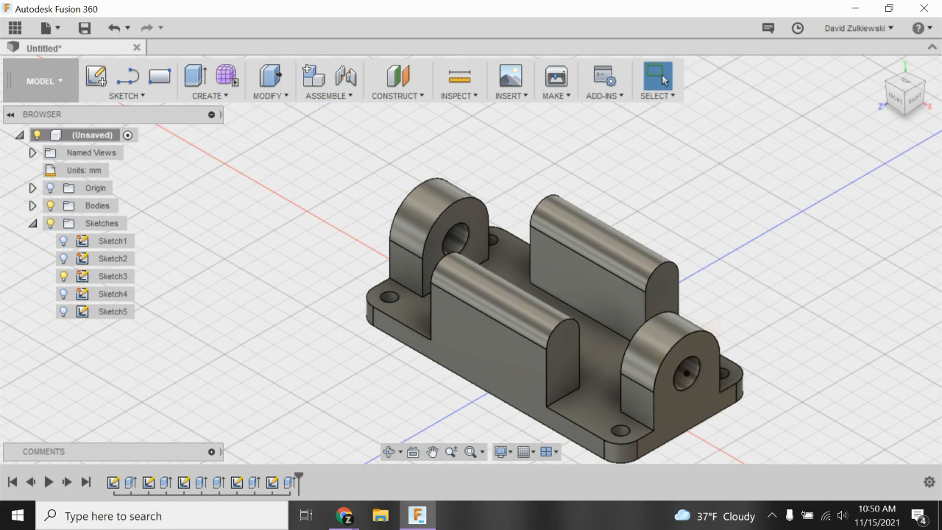
{"action": "left_click", "coordinate": [83, 30]}
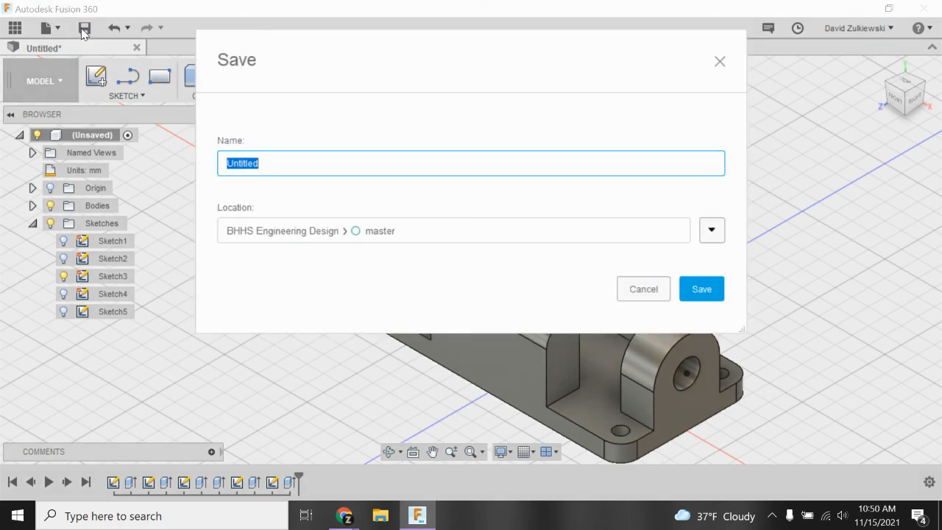
{"action": "left_click", "coordinate": [711, 231]}
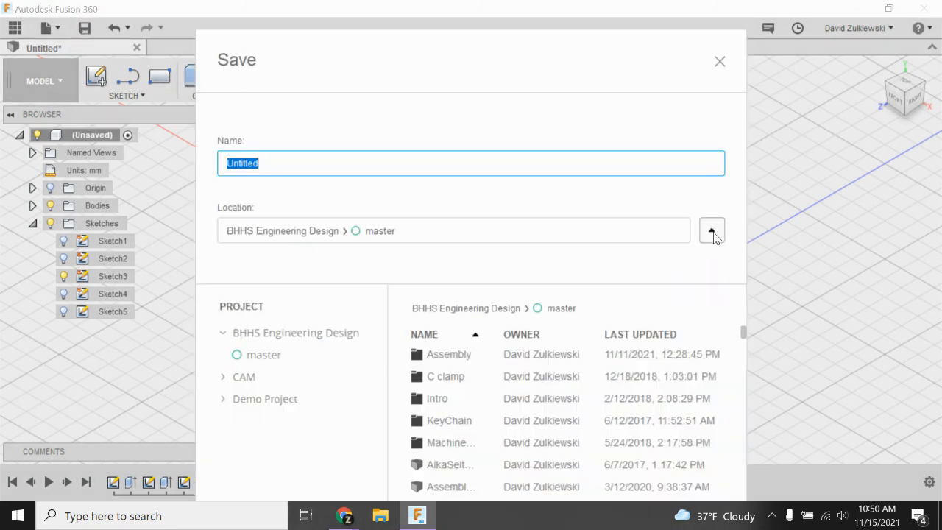
{"action": "left_click", "coordinate": [456, 359]}
{"action": "left_click", "coordinate": [284, 165]}
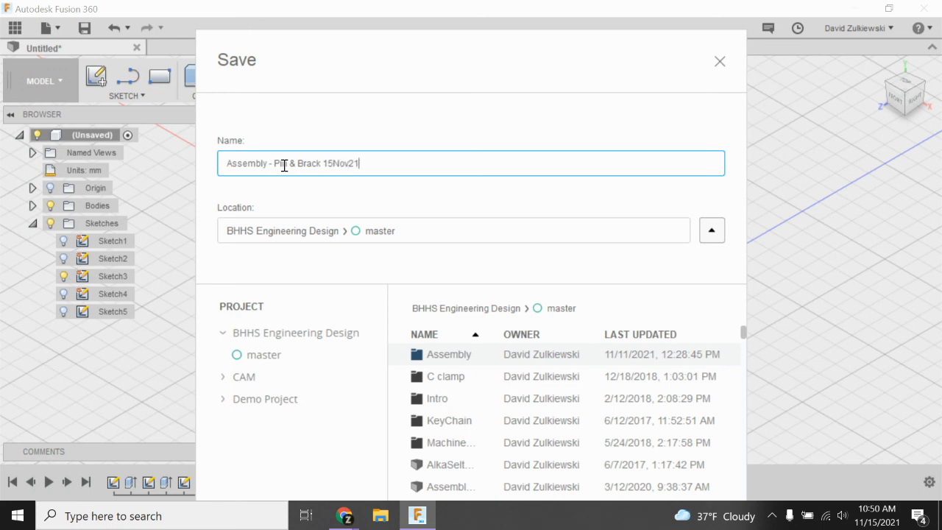
{"action": "key", "text": "Return"}
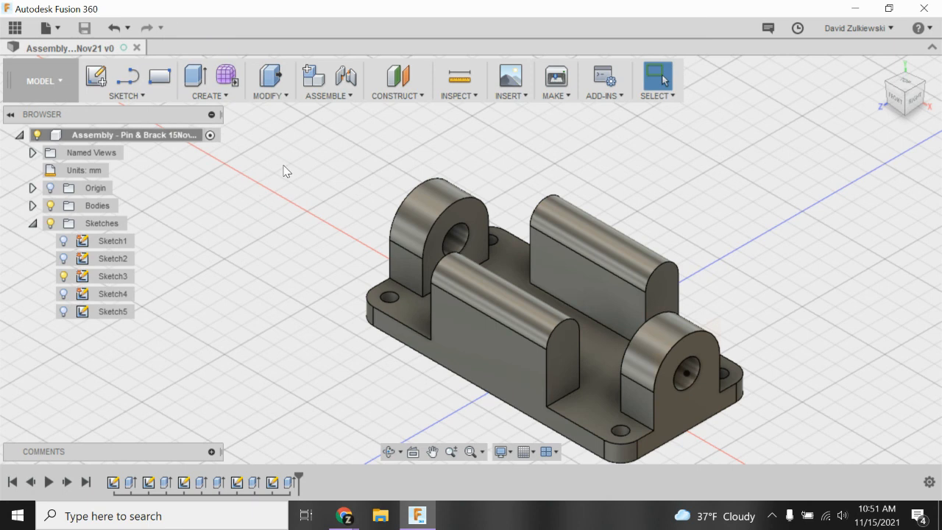
{"action": "scroll", "coordinate": [632, 279], "scroll_direction": "down", "scroll_amount": 3}
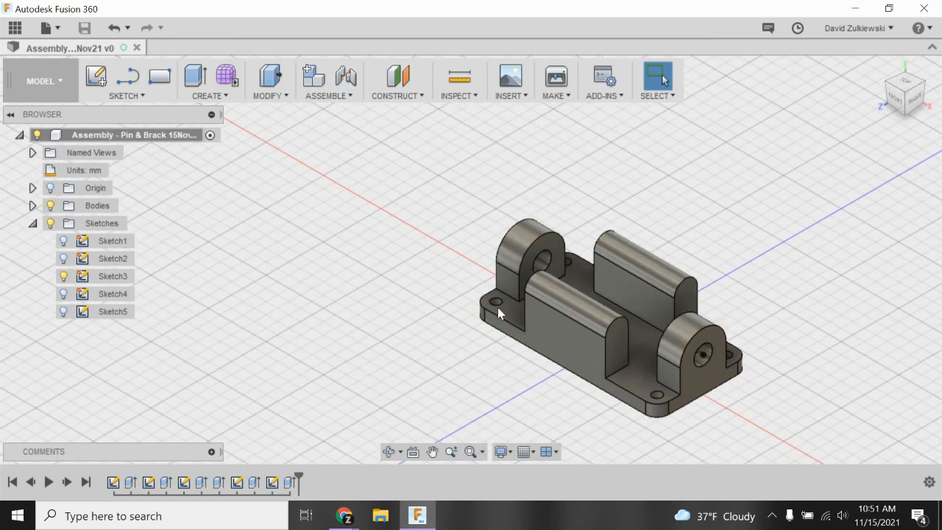
{"action": "left_click", "coordinate": [469, 451]}
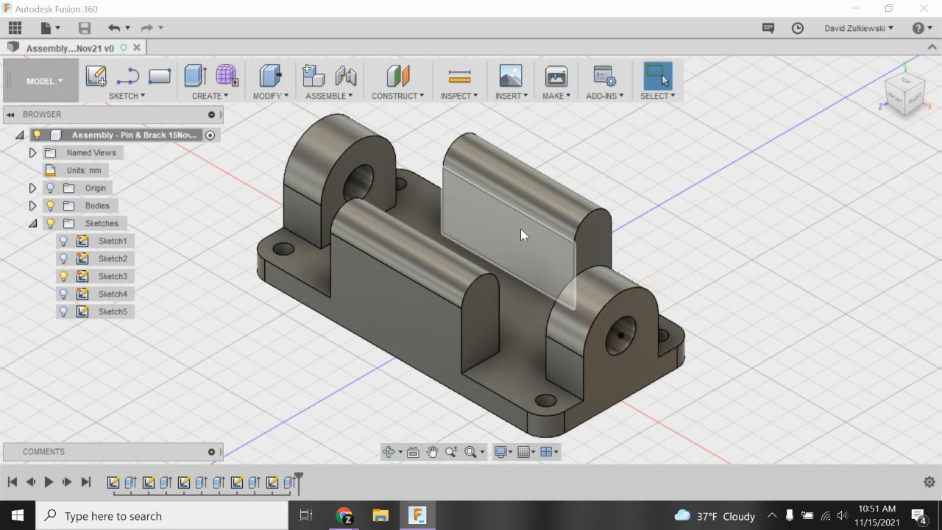